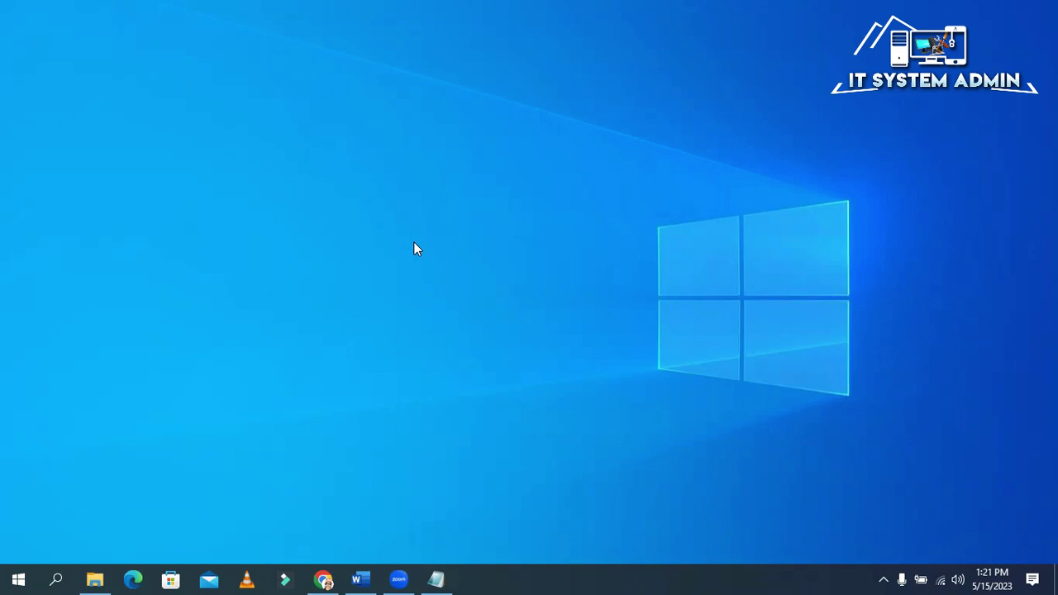
- Launch Chrome and search Google for 'invoice template'
click(323, 580)
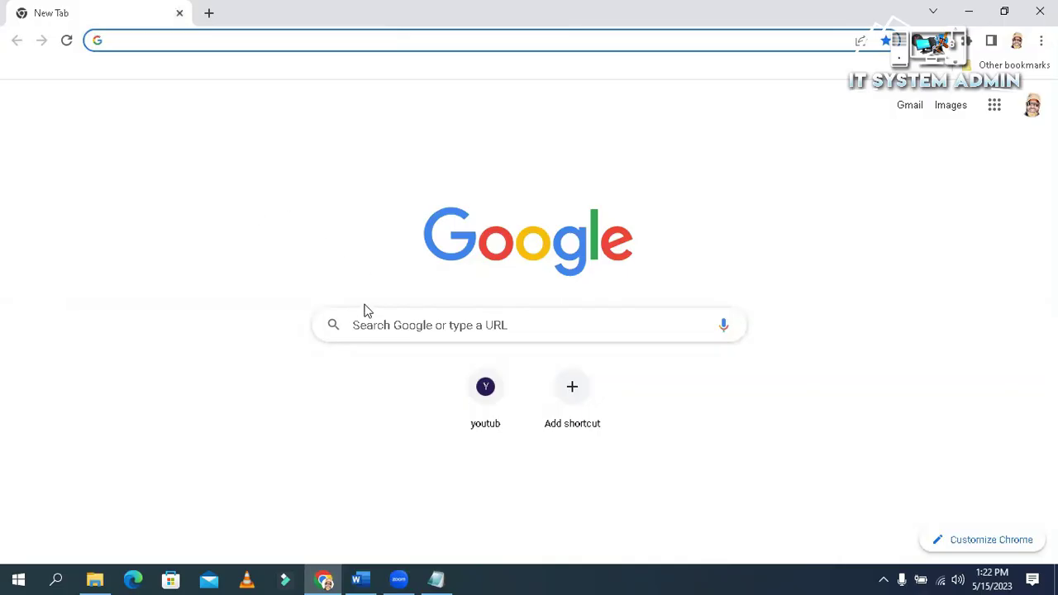
click(370, 327)
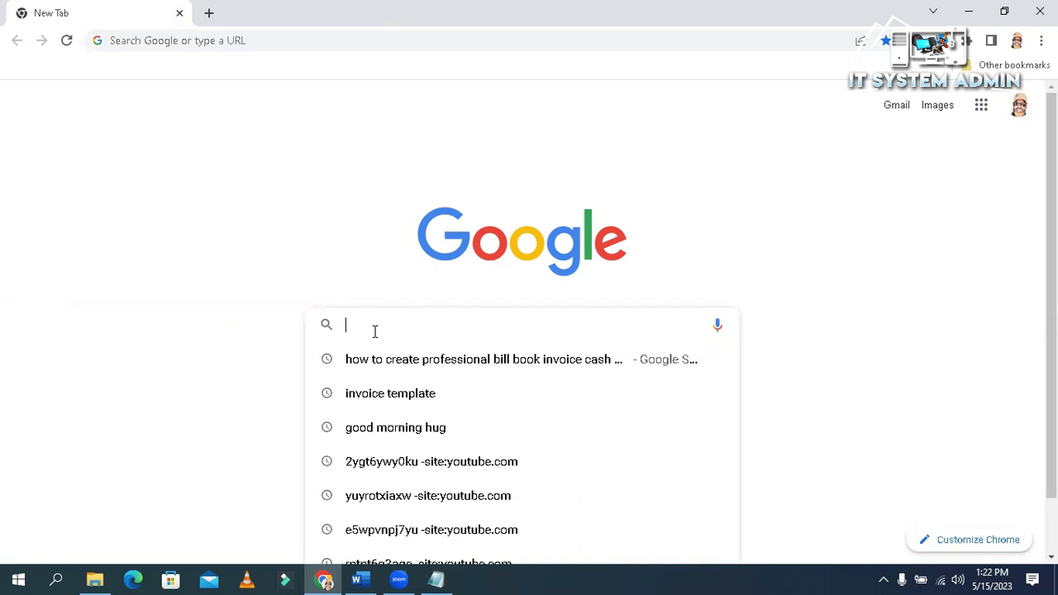
text(Invo)
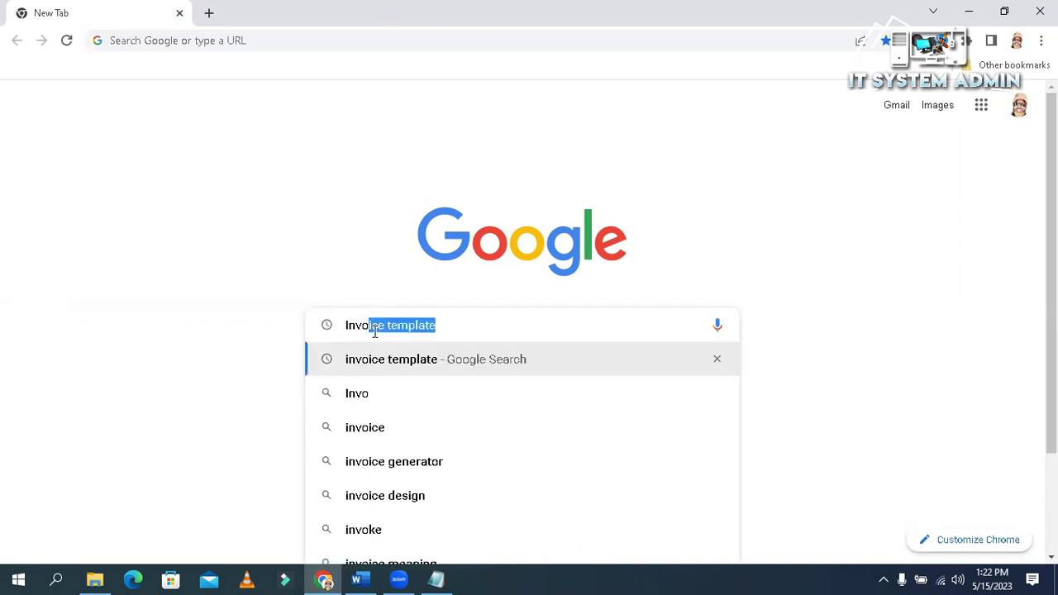
text(ice)
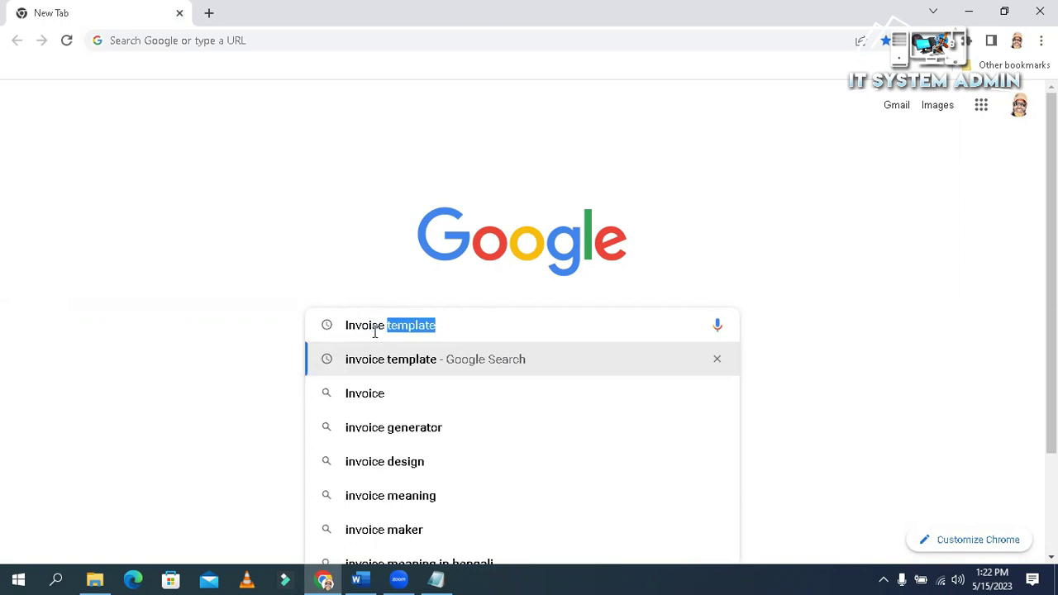
key(Right)
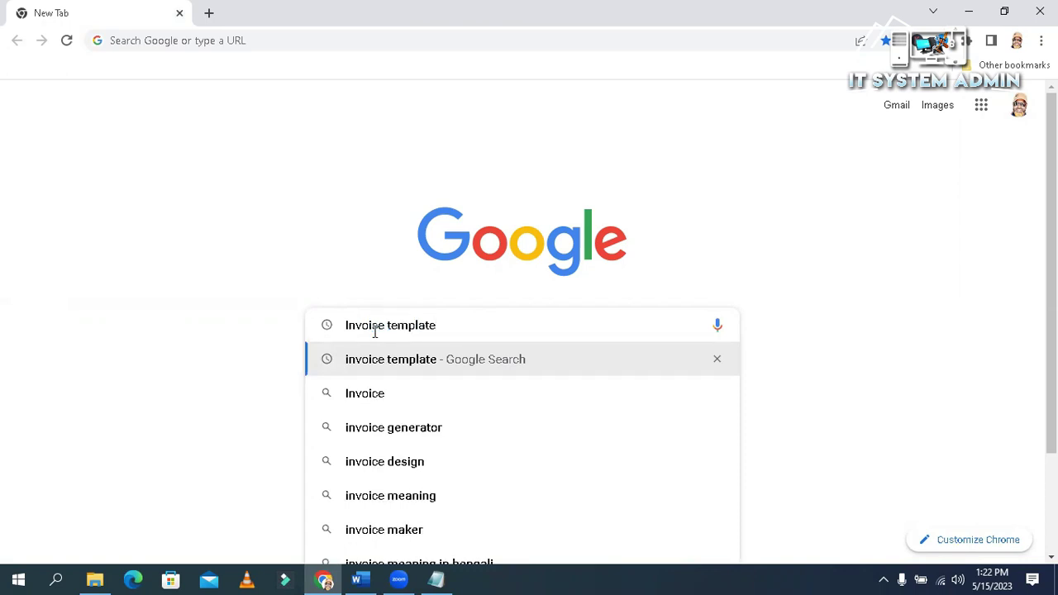
key(Return)
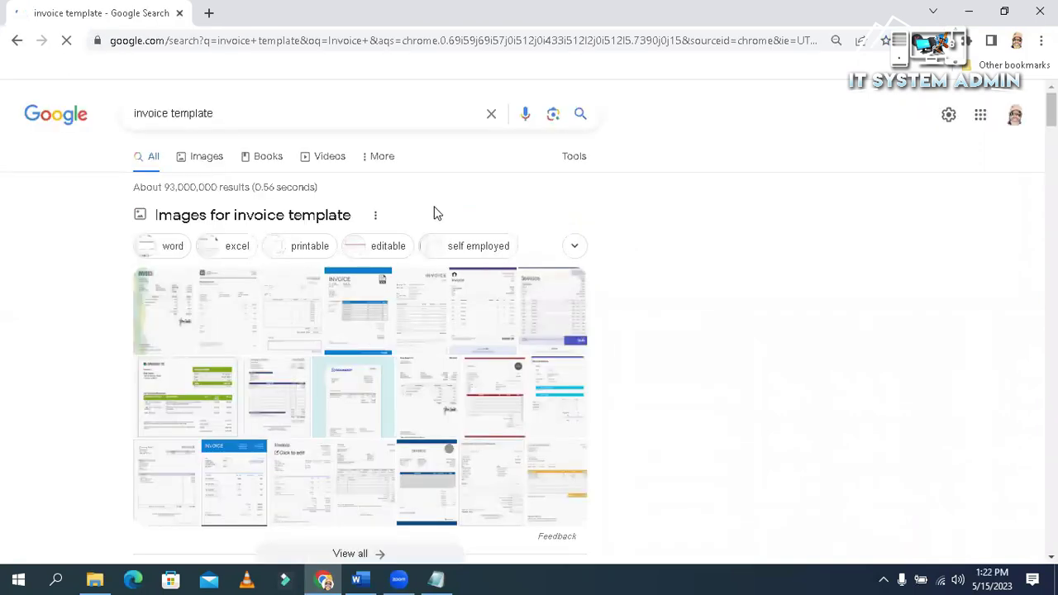
- Browse the image results and preview the Freelancing Hacks yellow freelancer invoice template
click(206, 157)
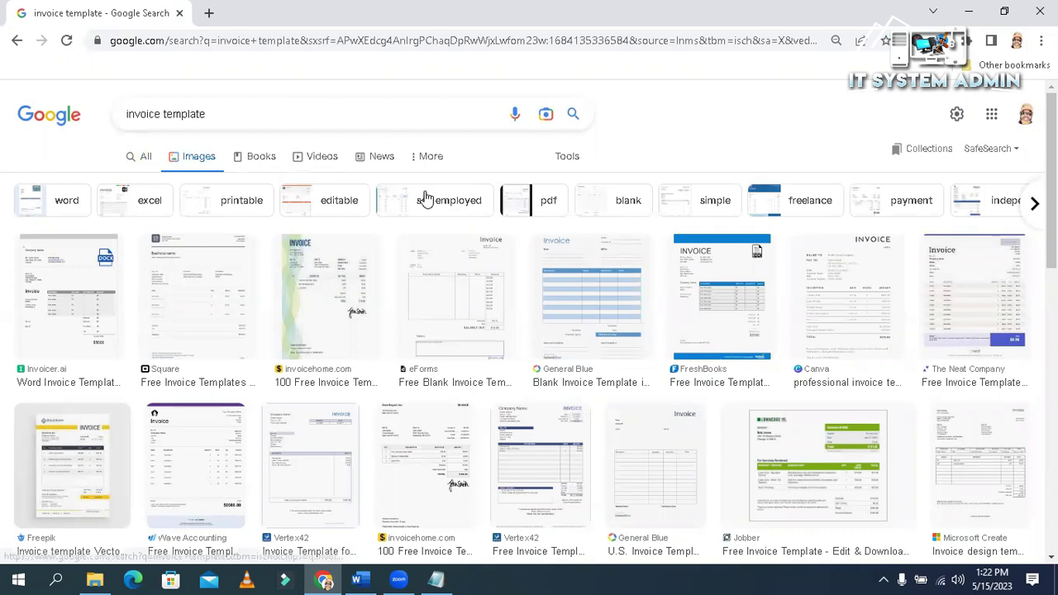
scroll(426, 190, down, 2)
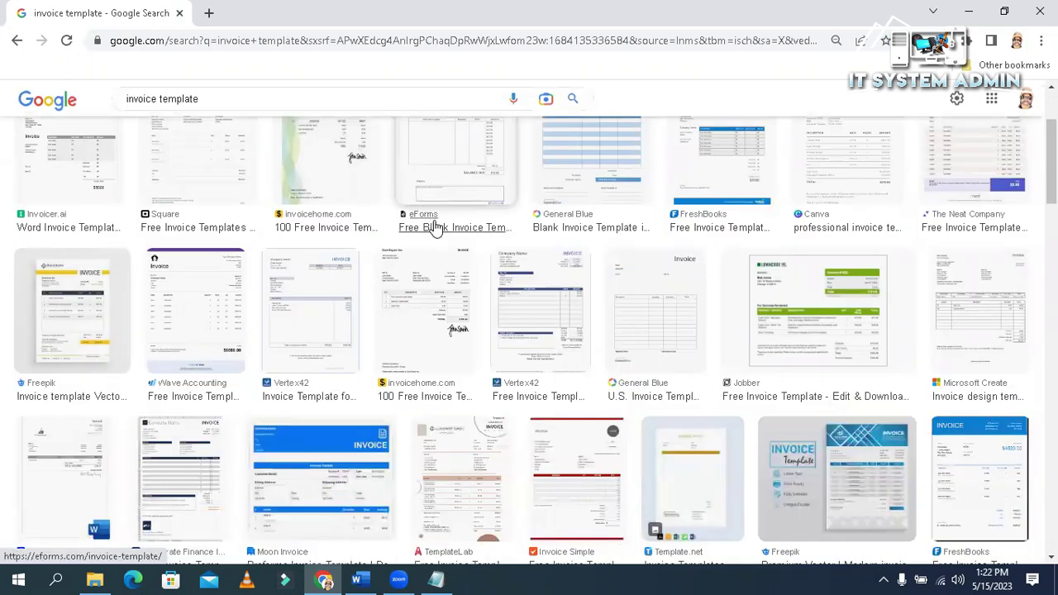
scroll(429, 215, down, 3)
scroll(438, 227, down, 2)
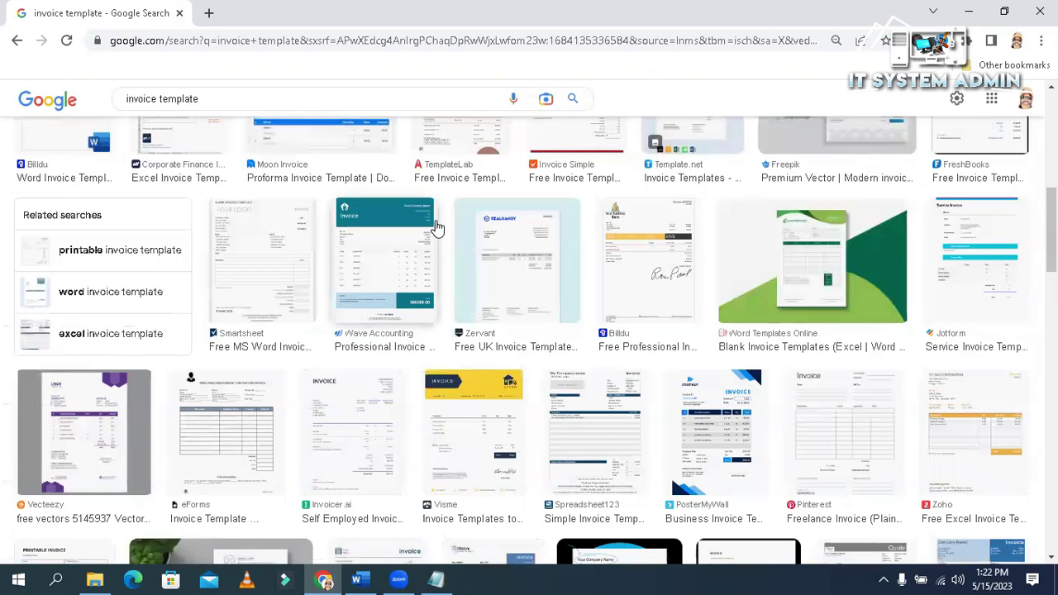
scroll(437, 227, down, 2)
scroll(437, 227, down, 2)
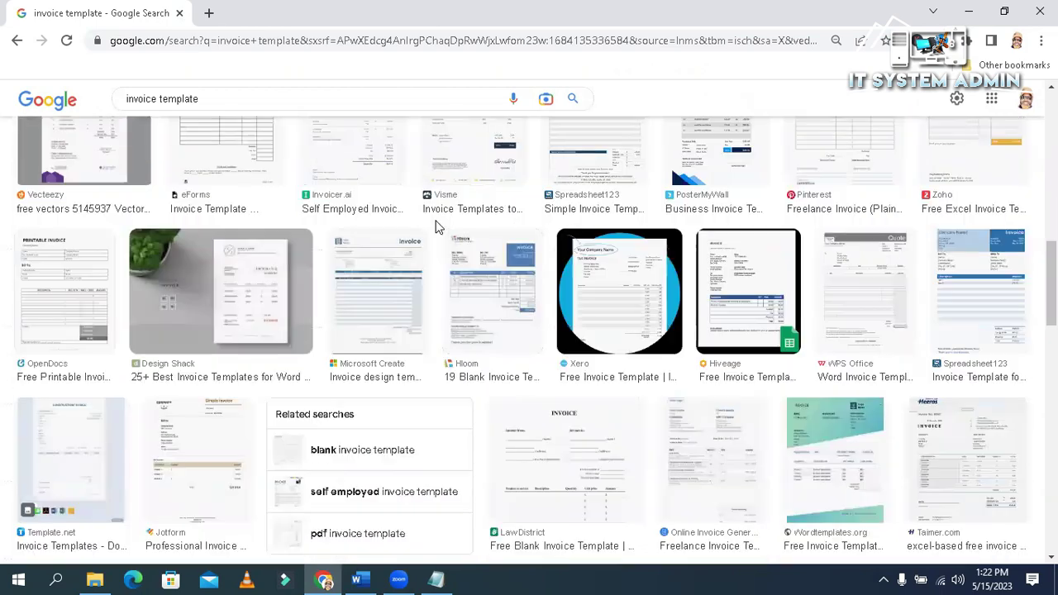
scroll(437, 227, down, 1)
scroll(435, 228, down, 3)
scroll(431, 234, down, 3)
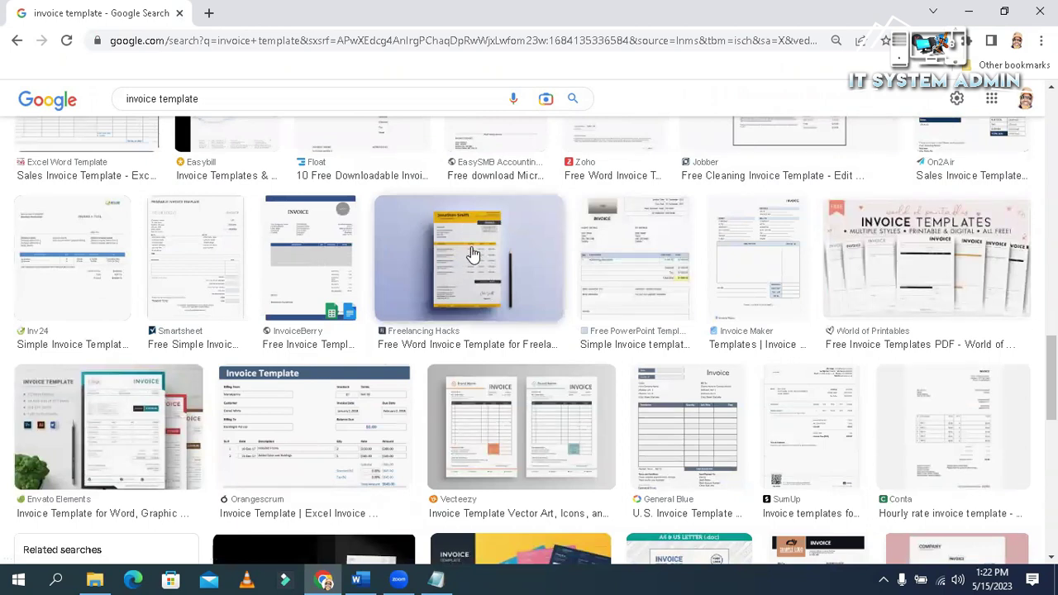
click(473, 258)
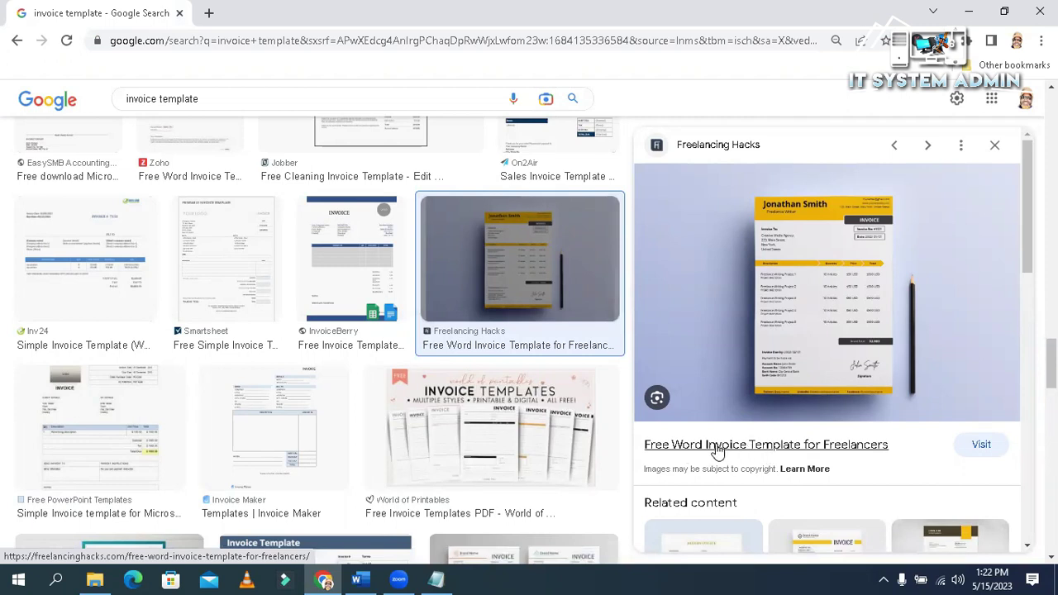
- Open the Freelancing Hacks template article and follow its Download link to Dropbox
click(820, 446)
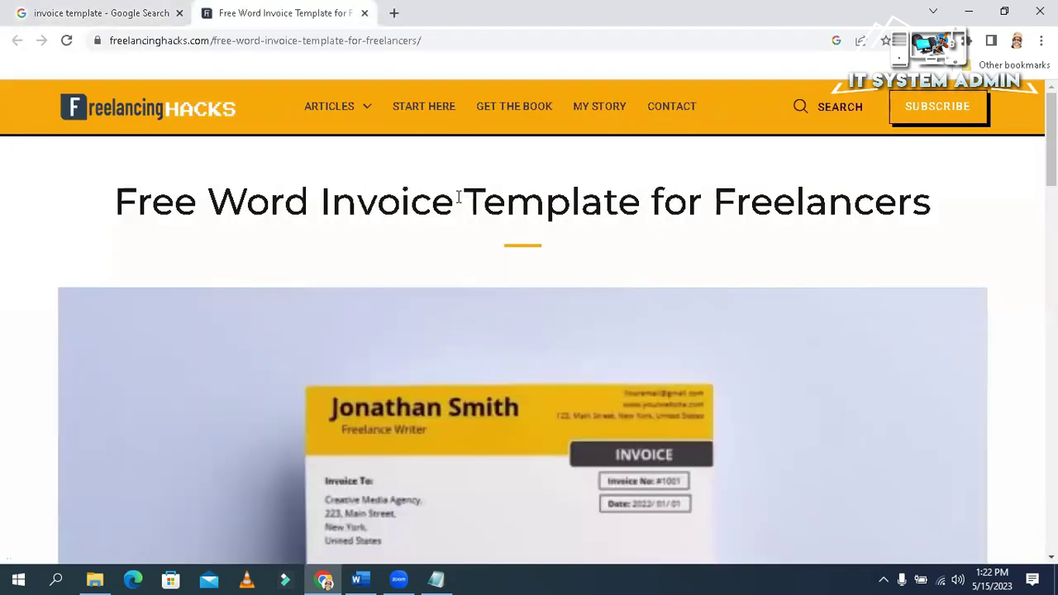
scroll(457, 202, down, 3)
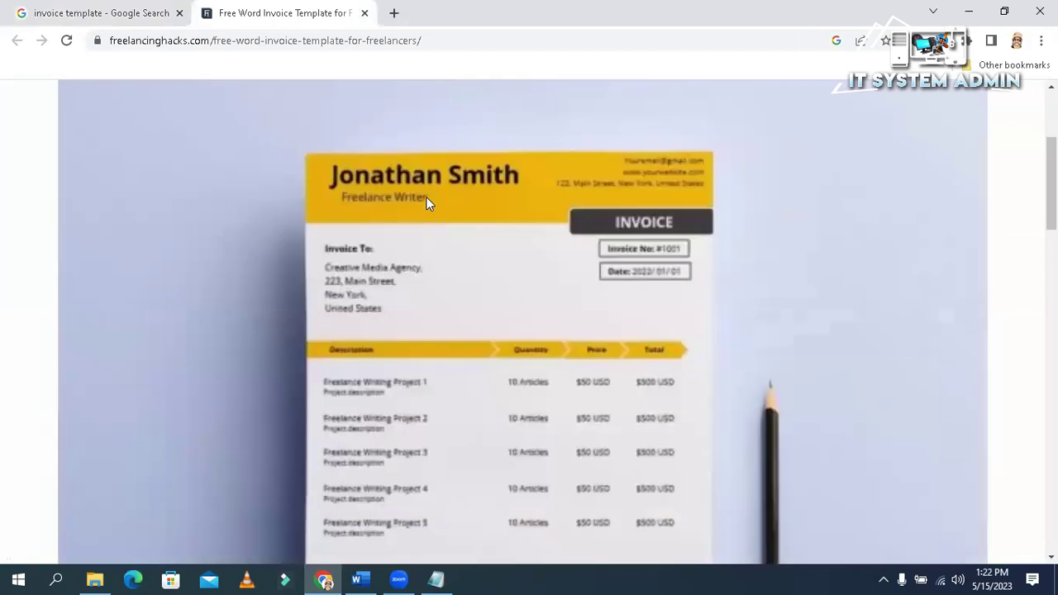
scroll(427, 199, down, 2)
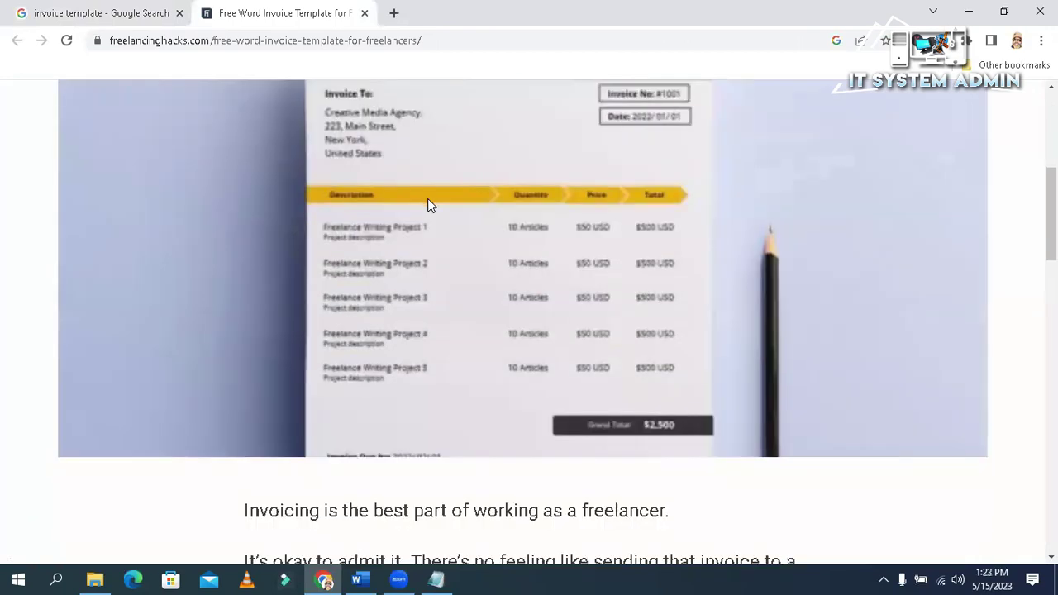
scroll(428, 202, up, 2)
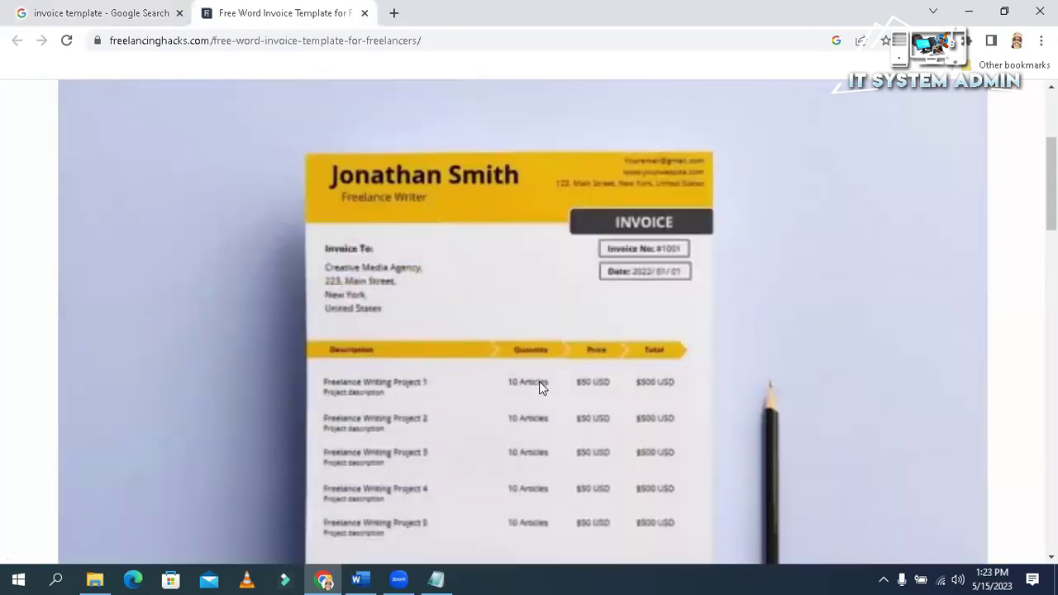
scroll(506, 248, down, 3)
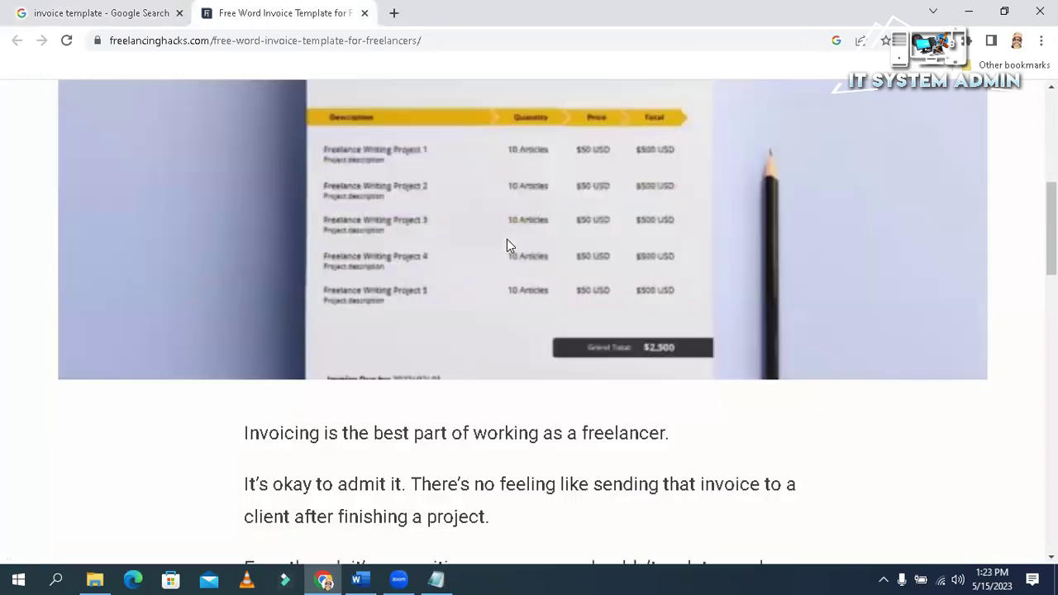
scroll(507, 239, down, 3)
scroll(507, 239, down, 3)
scroll(507, 238, down, 4)
scroll(506, 239, down, 5)
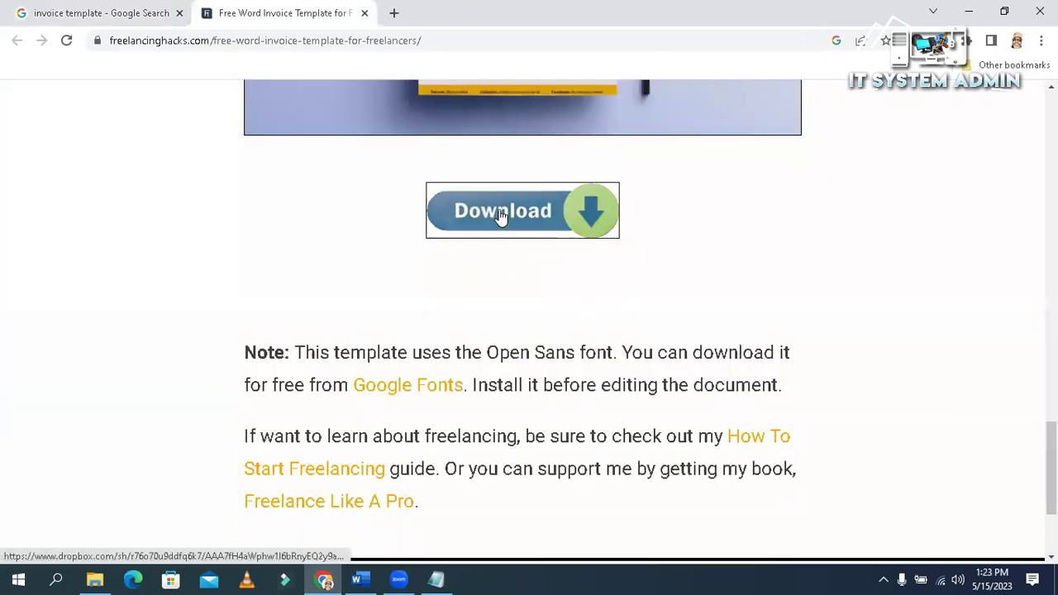
click(523, 214)
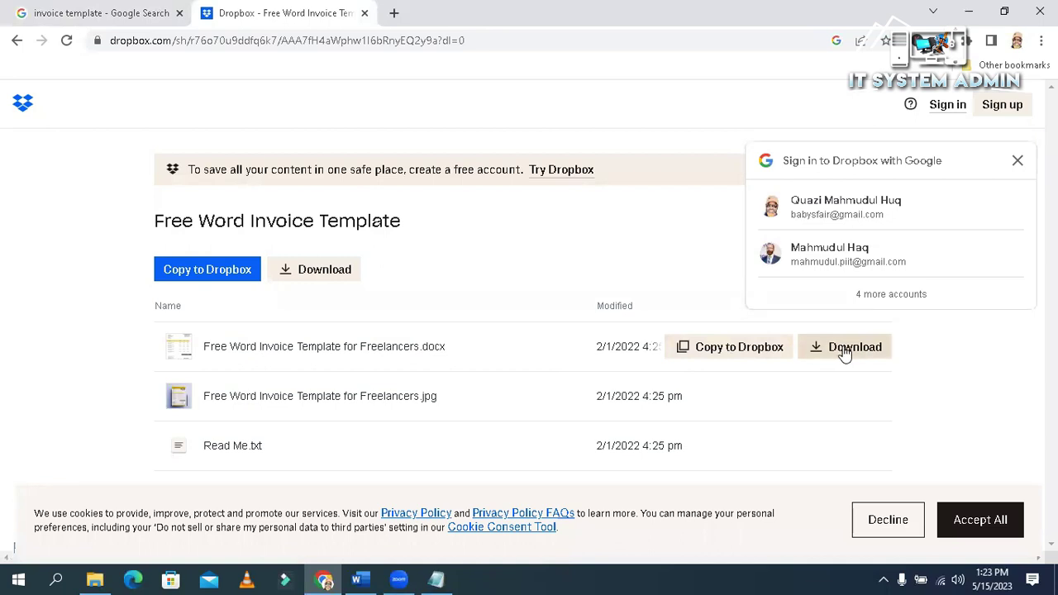
- Download 'Free Word Invoice Template for Freelancers.docx' from Dropbox, then close Chrome
click(1017, 160)
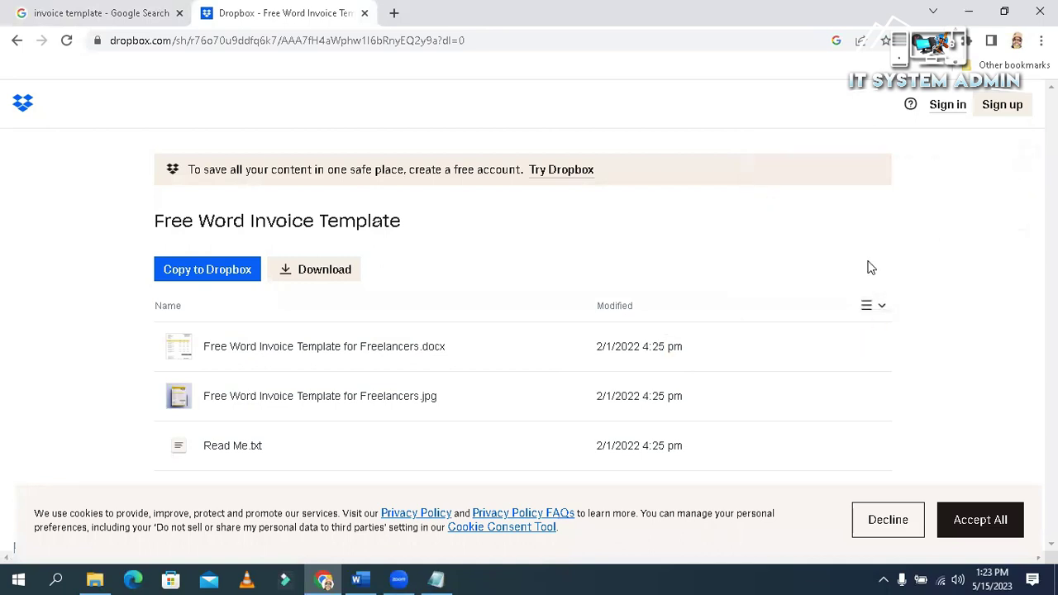
click(682, 348)
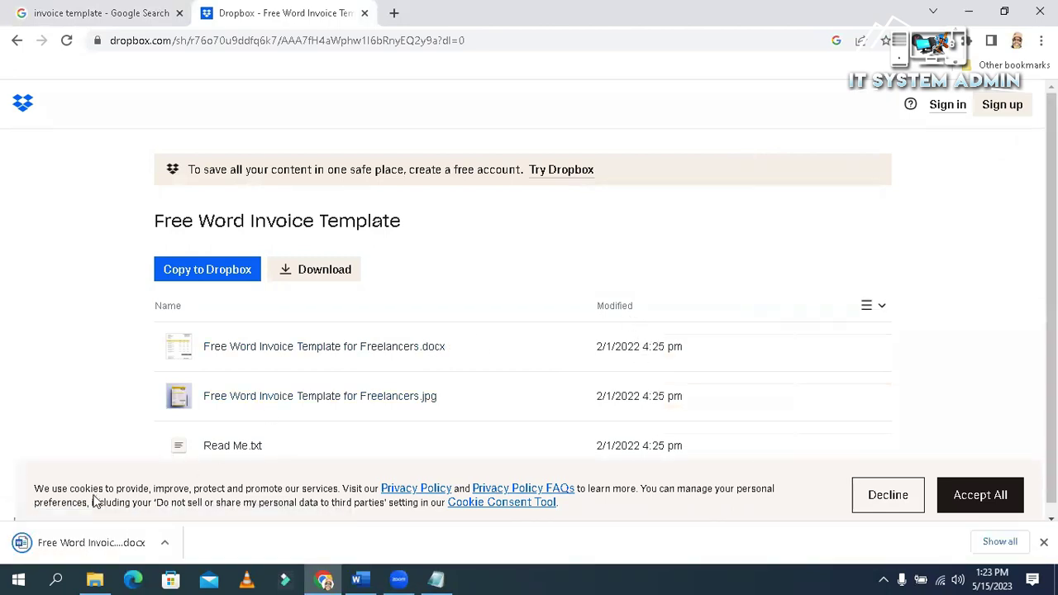
click(48, 542)
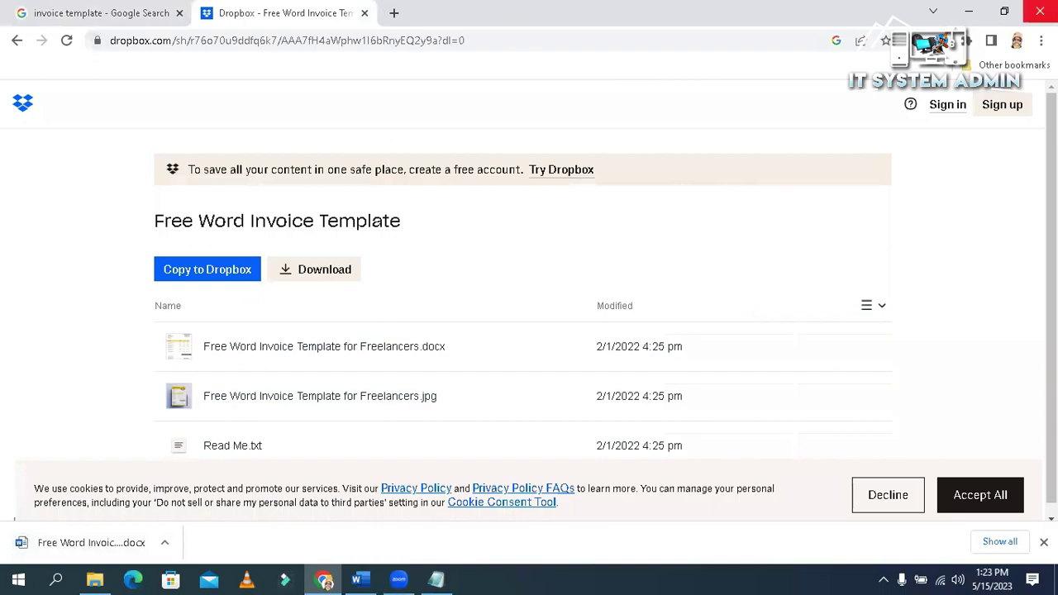
click(1039, 12)
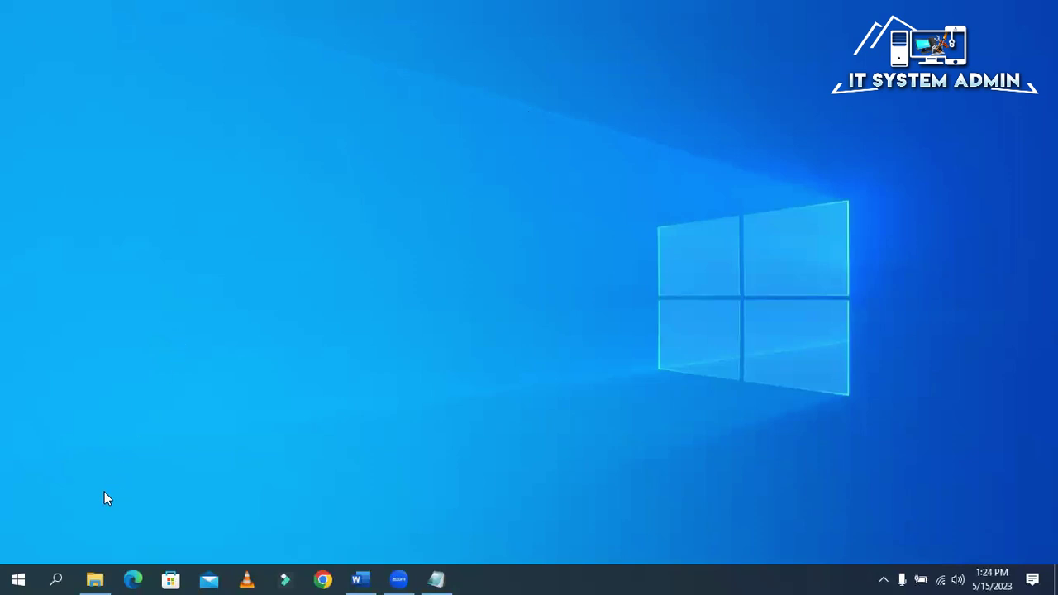
- Show the Downloads folder in File Explorer and right-click the invoice template .docx
click(92, 572)
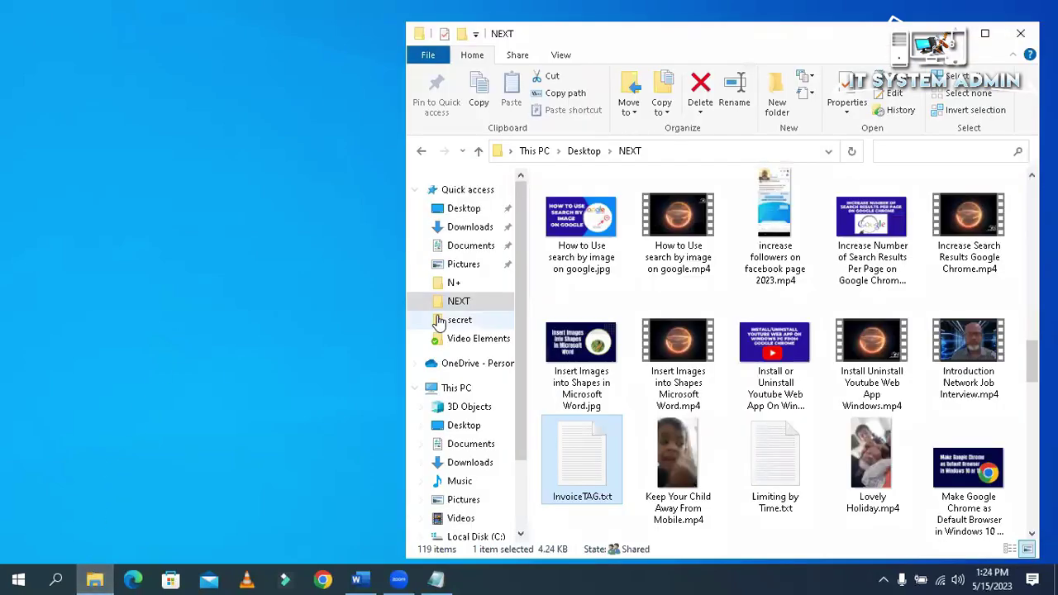
click(469, 230)
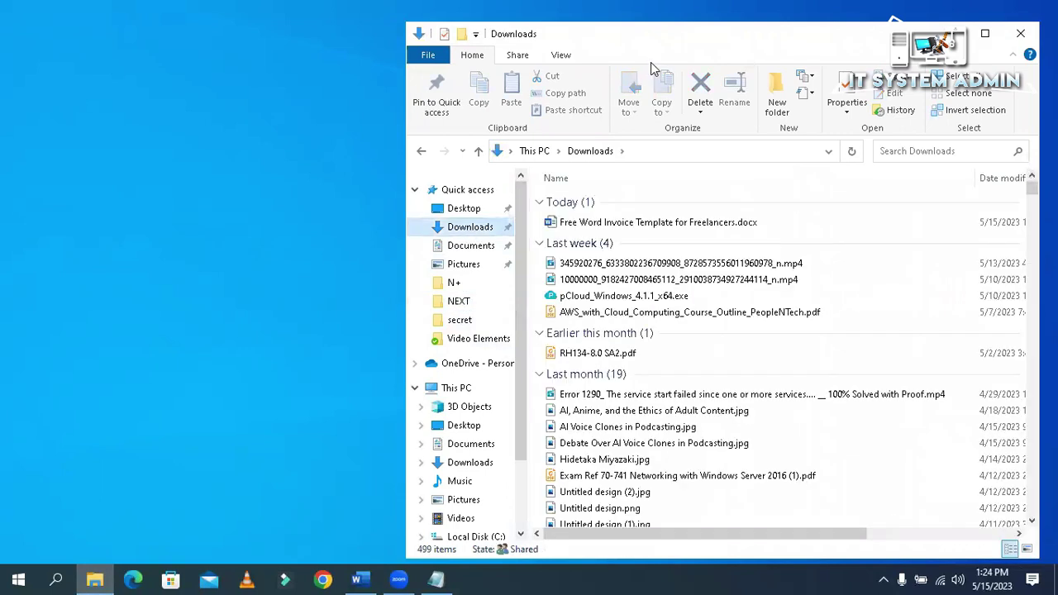
drag(642, 41, 526, 36)
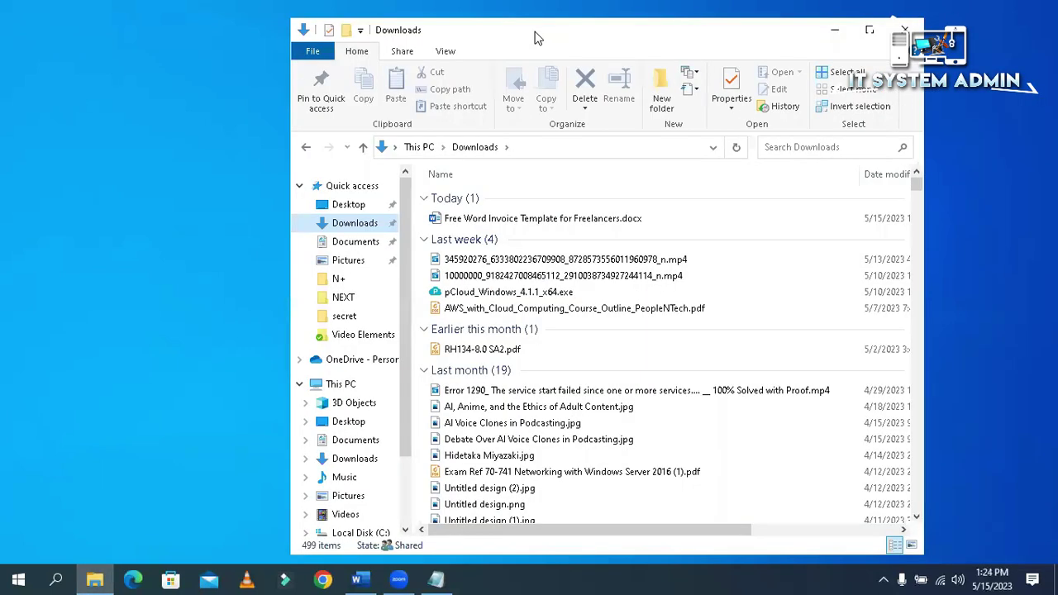
click(530, 225)
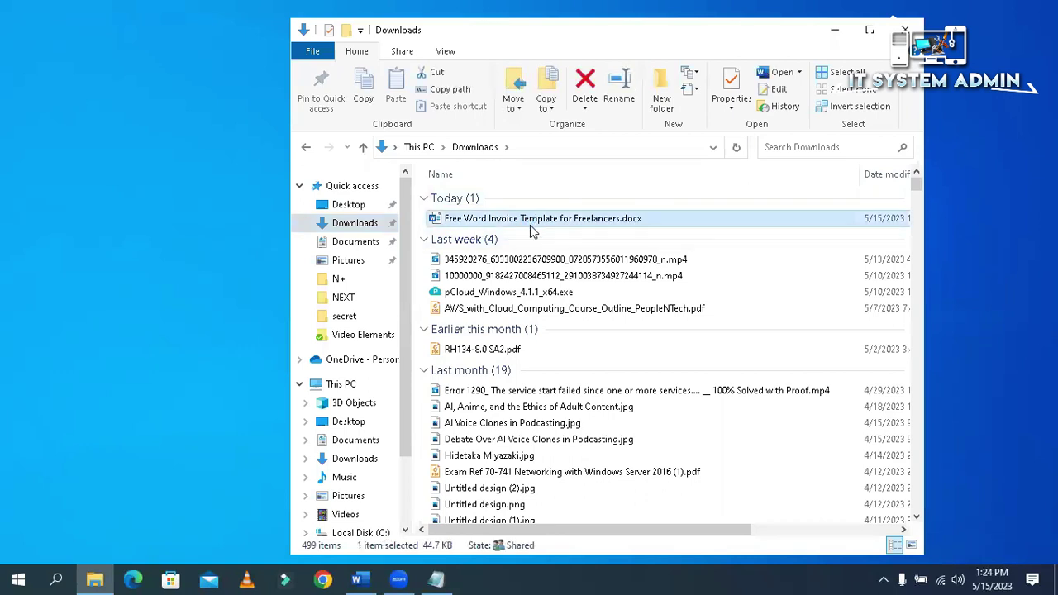
right_click(486, 225)
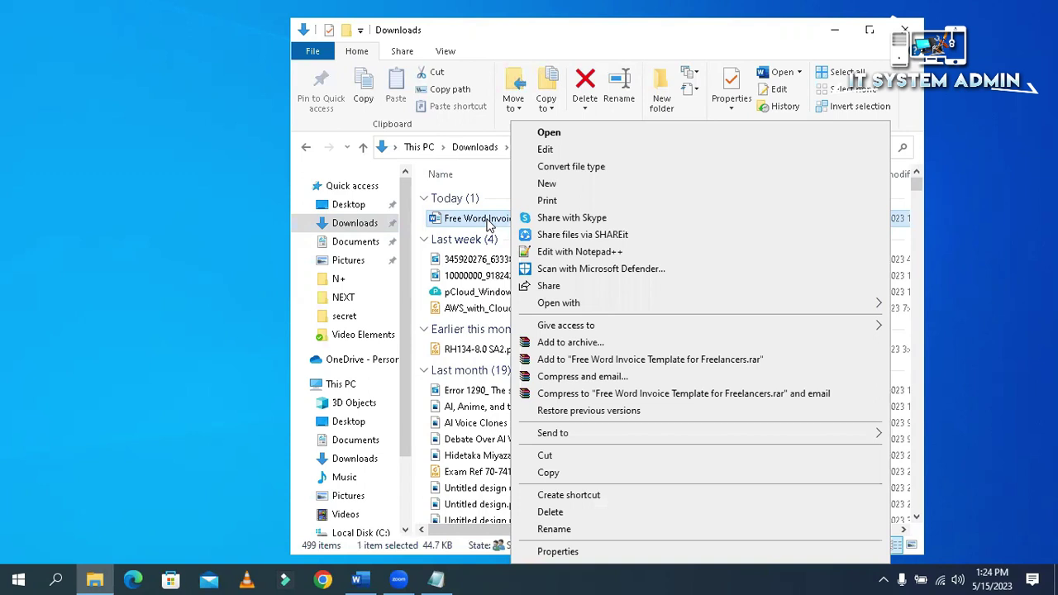
click(578, 138)
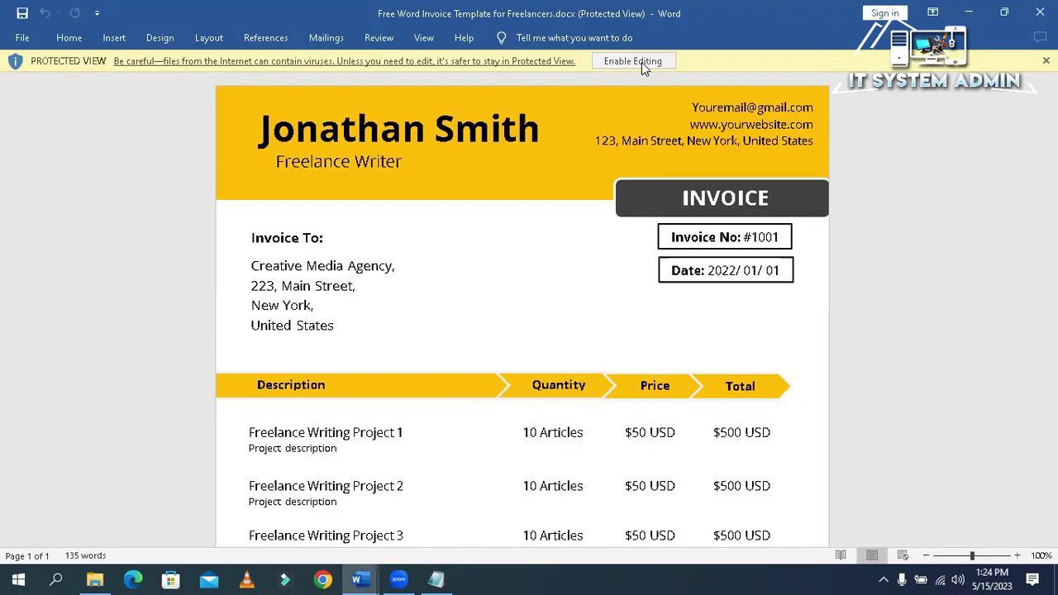
click(641, 64)
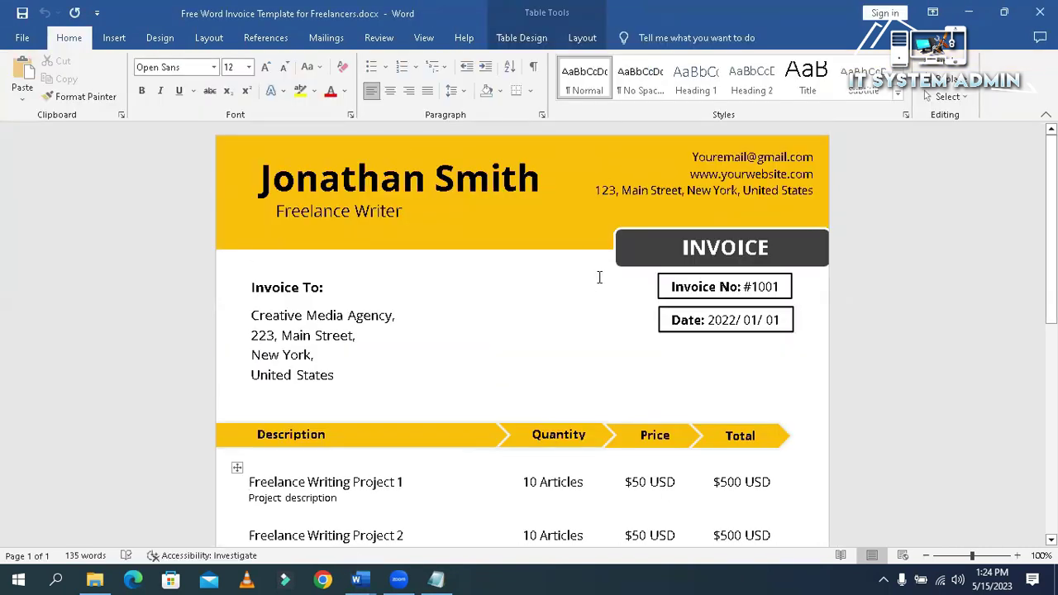
scroll(596, 274, down, 1)
scroll(595, 273, down, 1)
scroll(596, 274, down, 1)
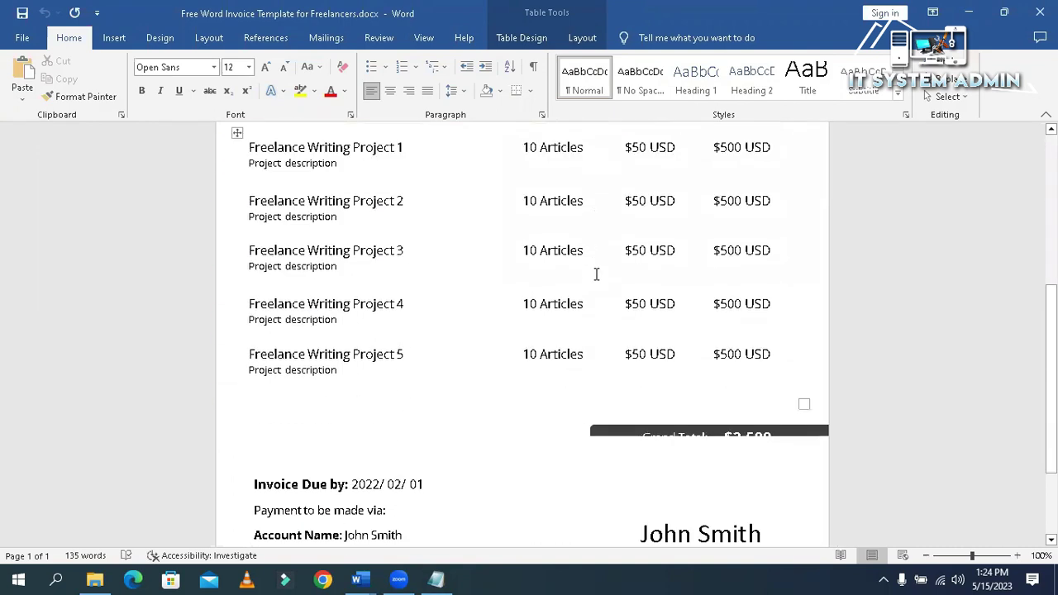
scroll(596, 273, down, 1)
click(654, 351)
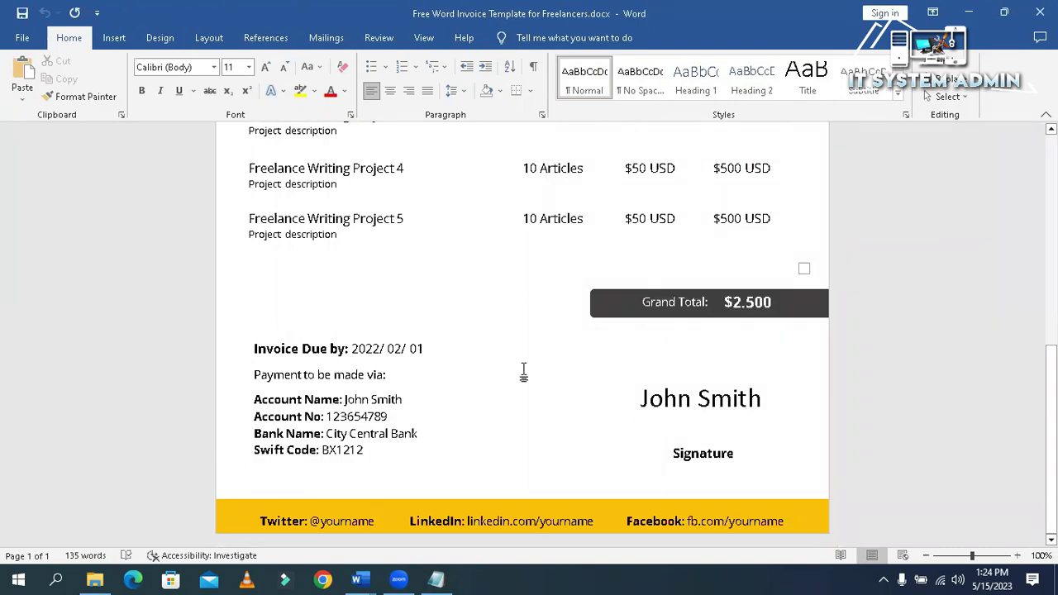
scroll(523, 372, up, 1)
scroll(523, 373, up, 1)
scroll(522, 373, up, 1)
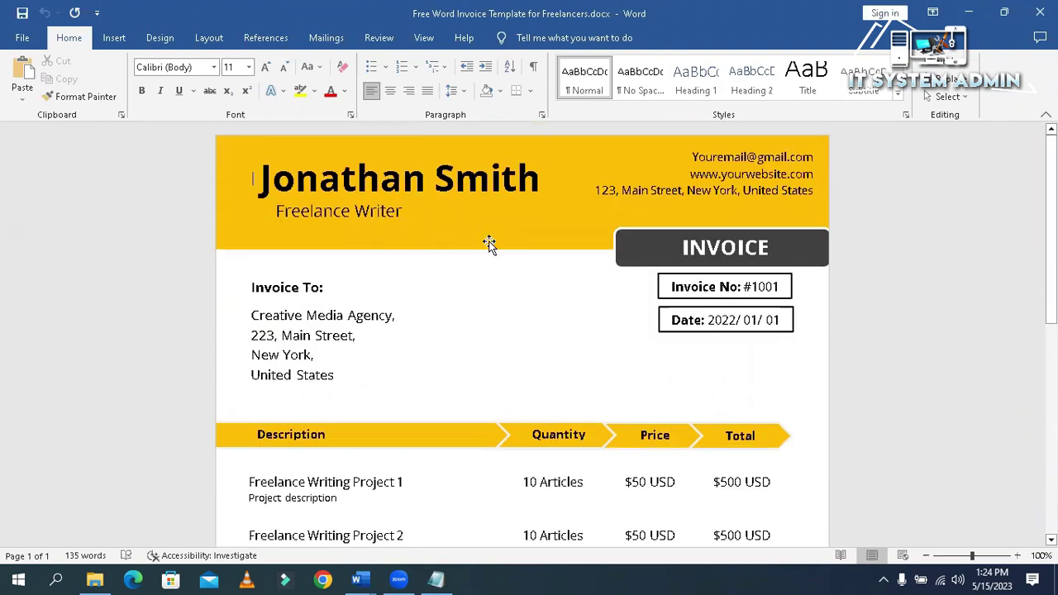
- Erase the placeholder name, type 'IT System Admin' and set the heading to 28 pt
click(540, 174)
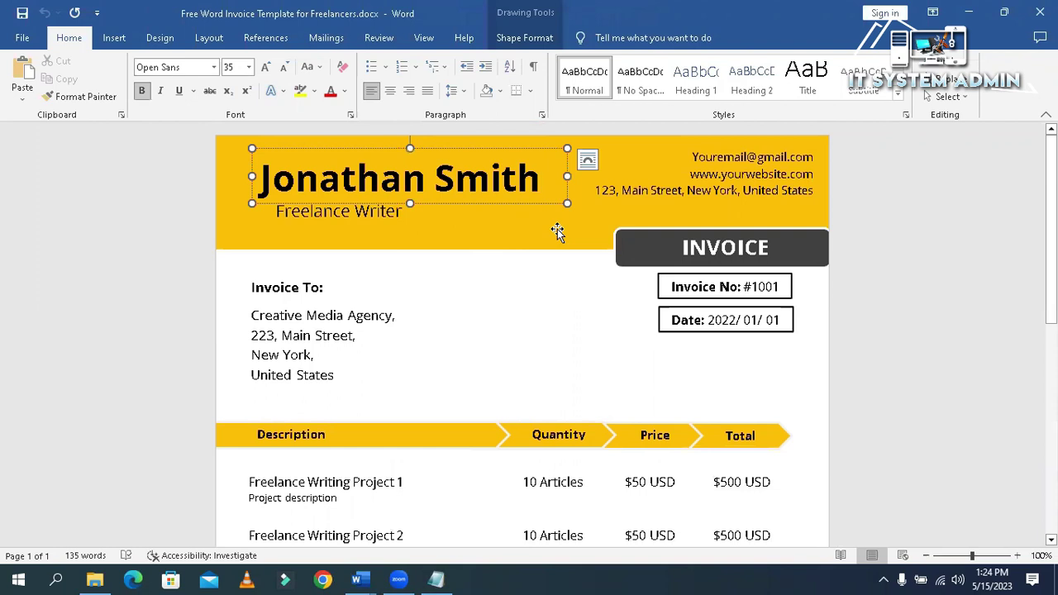
key(BackSpace)
key(BackSpace)
key(BackSpace)
key(BackSpace)
key(BackSpace)
key(BackSpace)
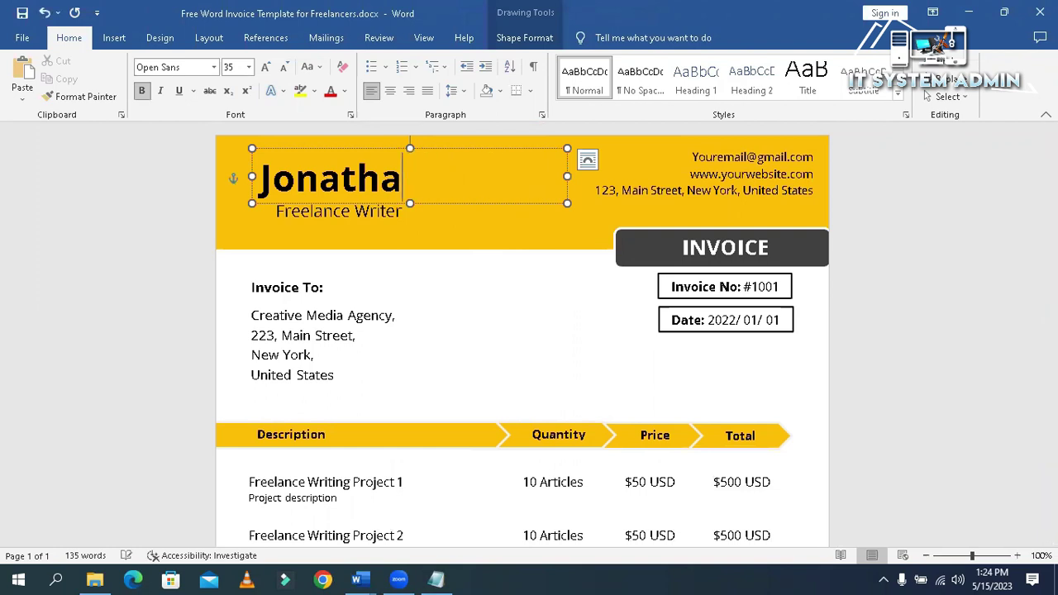
key(BackSpace)
key(BackSpace)
key(BackSpace)
key(BackSpace)
key(BackSpace)
key(BackSpace)
key(BackSpace)
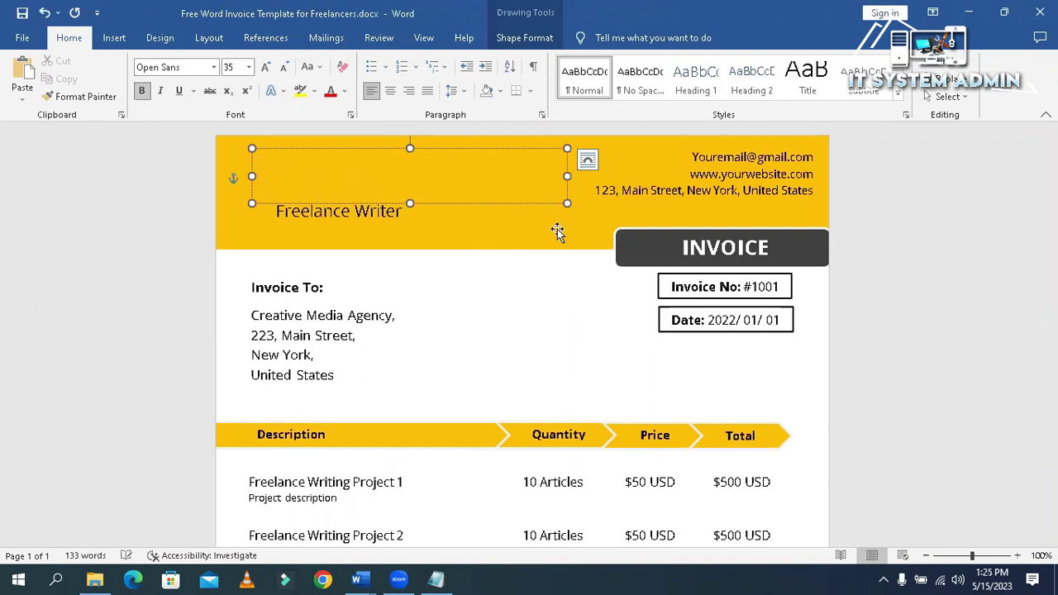
text(IT Sys)
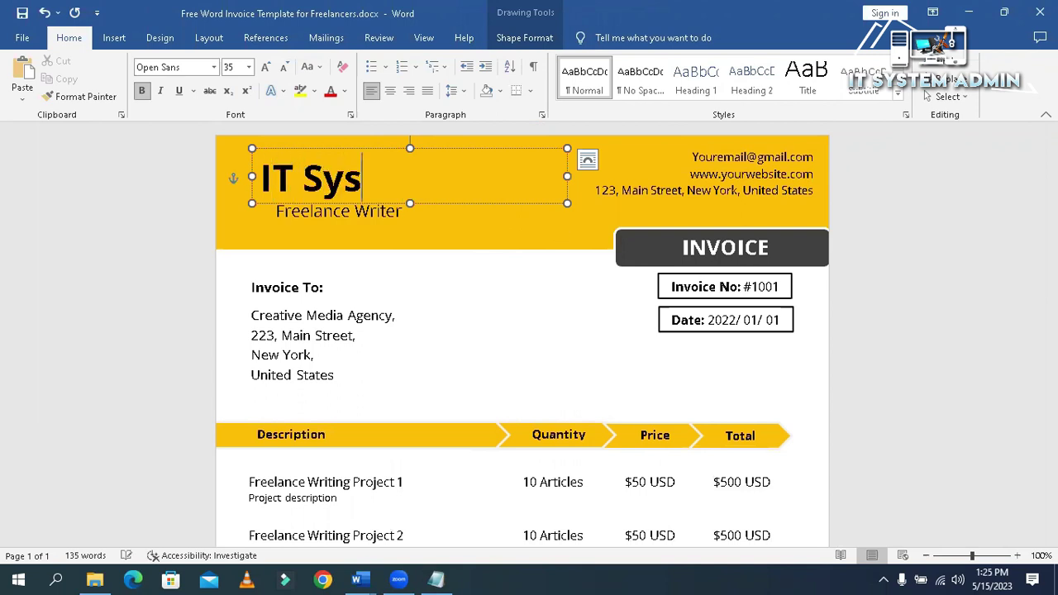
text(tem Adm)
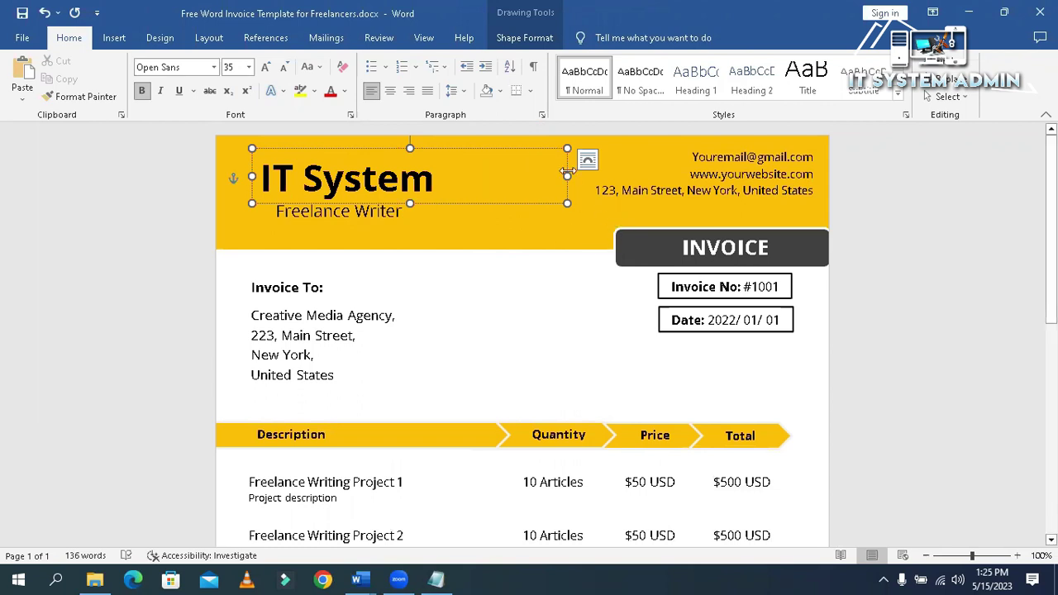
triple_click(456, 183)
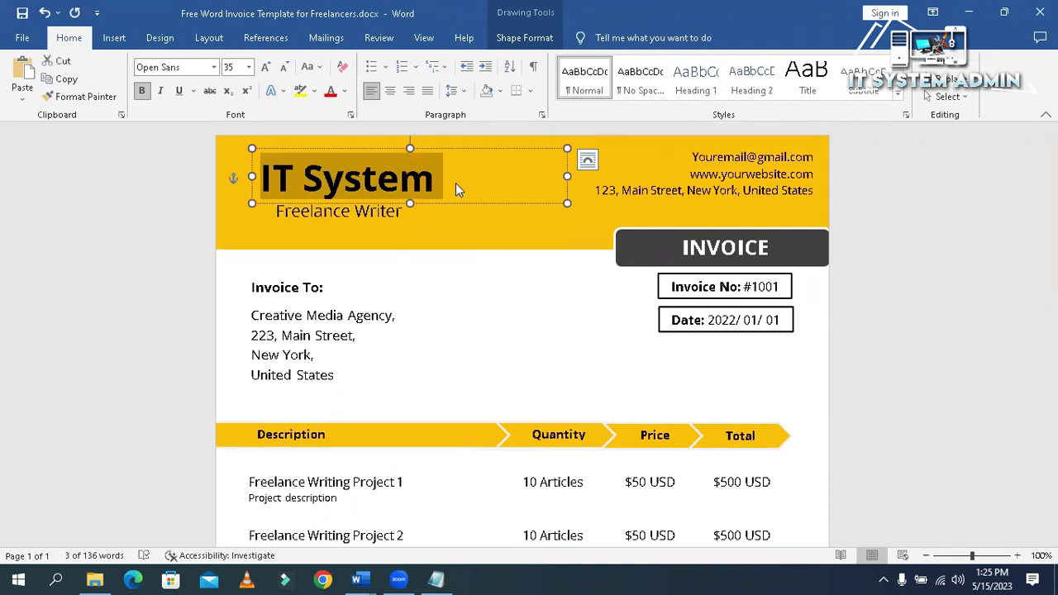
click(248, 67)
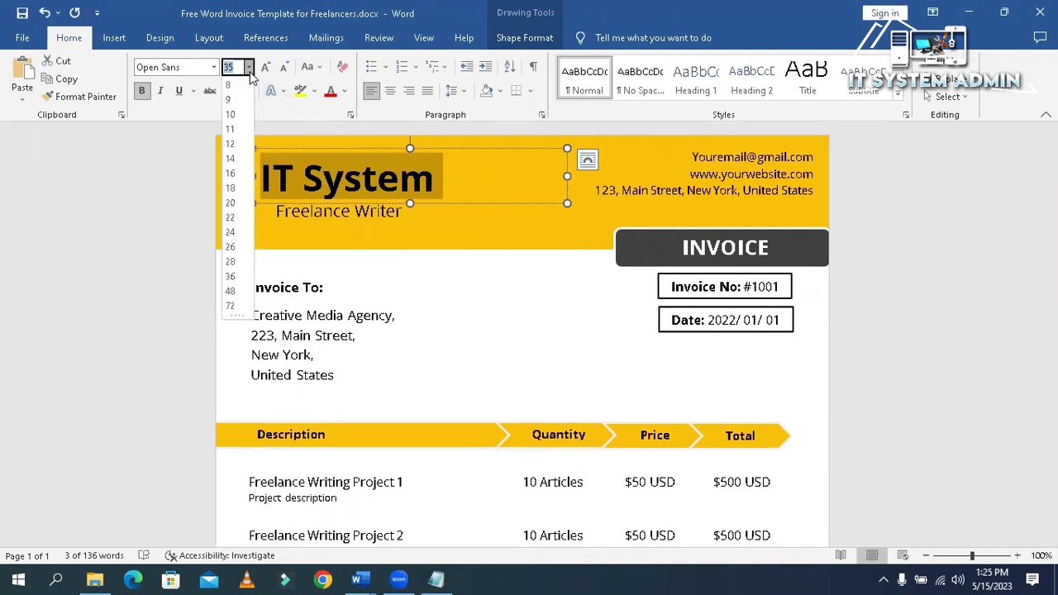
click(231, 262)
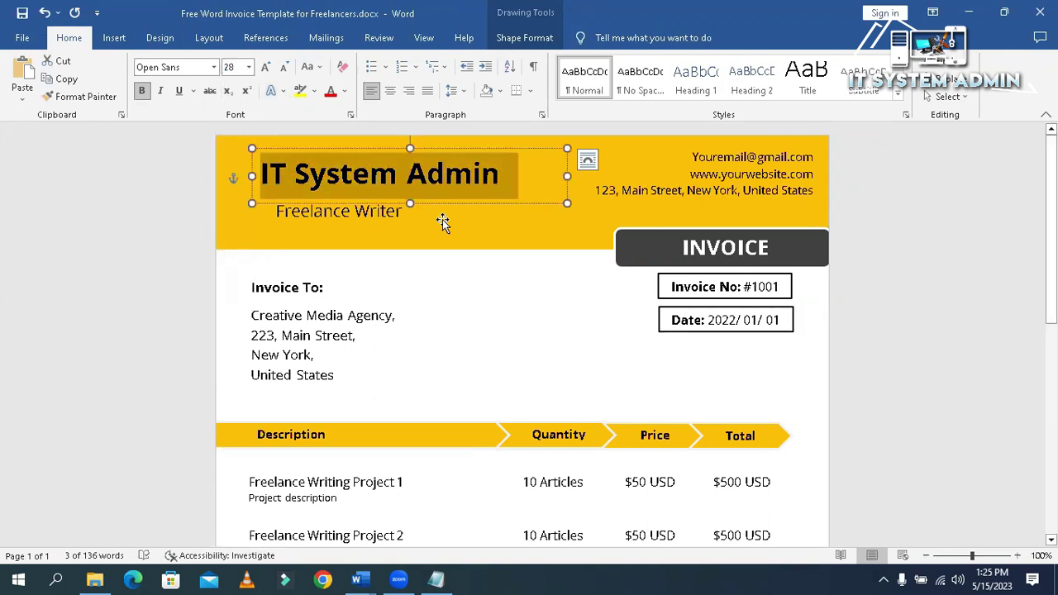
- Replace the 'Freelance Writer' subtitle with 'Information Technology'
triple_click(401, 214)
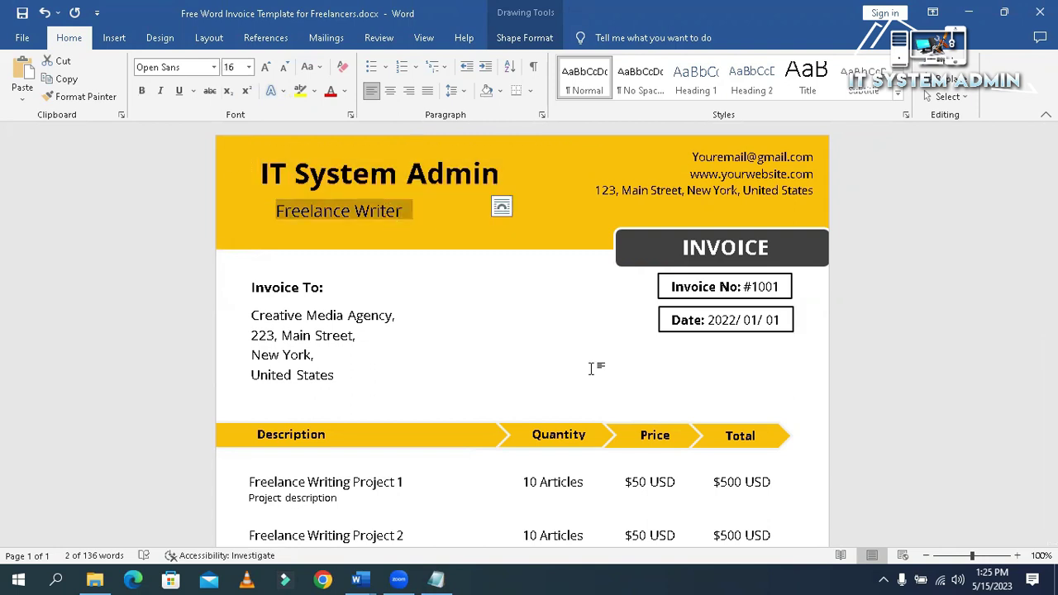
text(Information Technology)
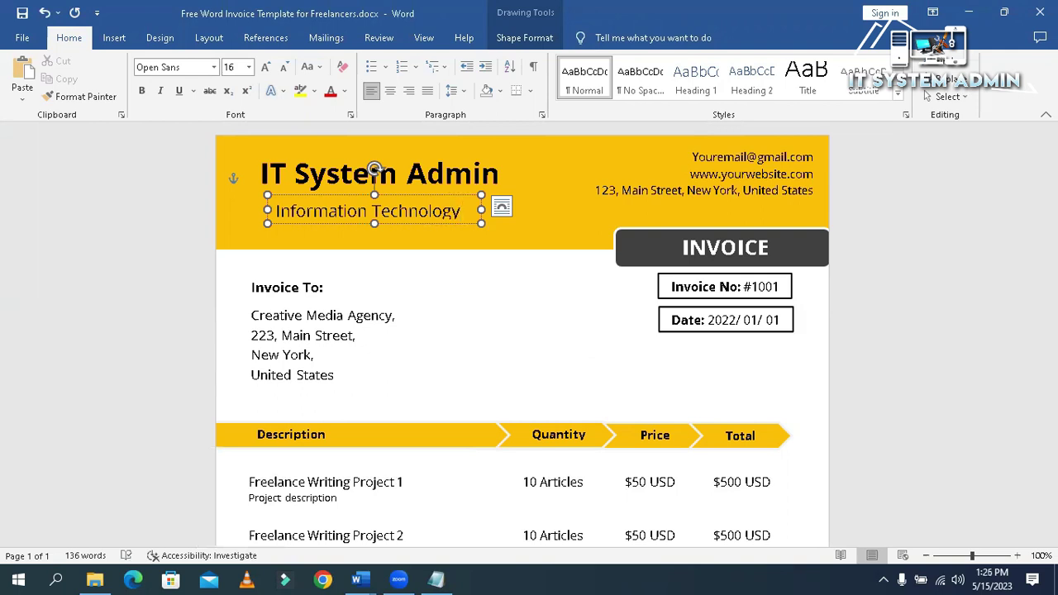
click(555, 307)
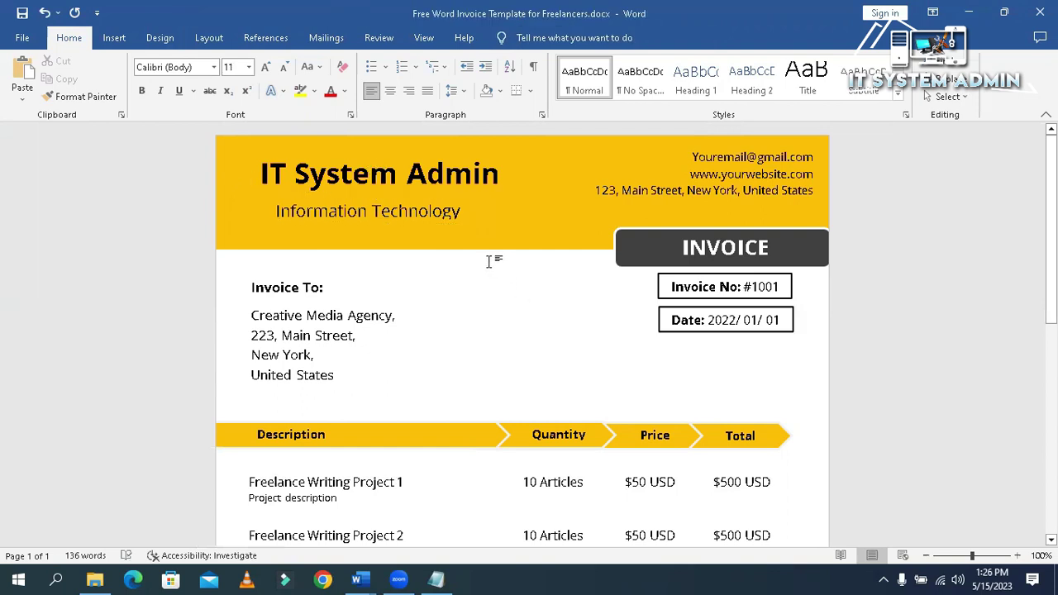
- Nudge the subtitle text box left until it lines up under the name heading
click(418, 213)
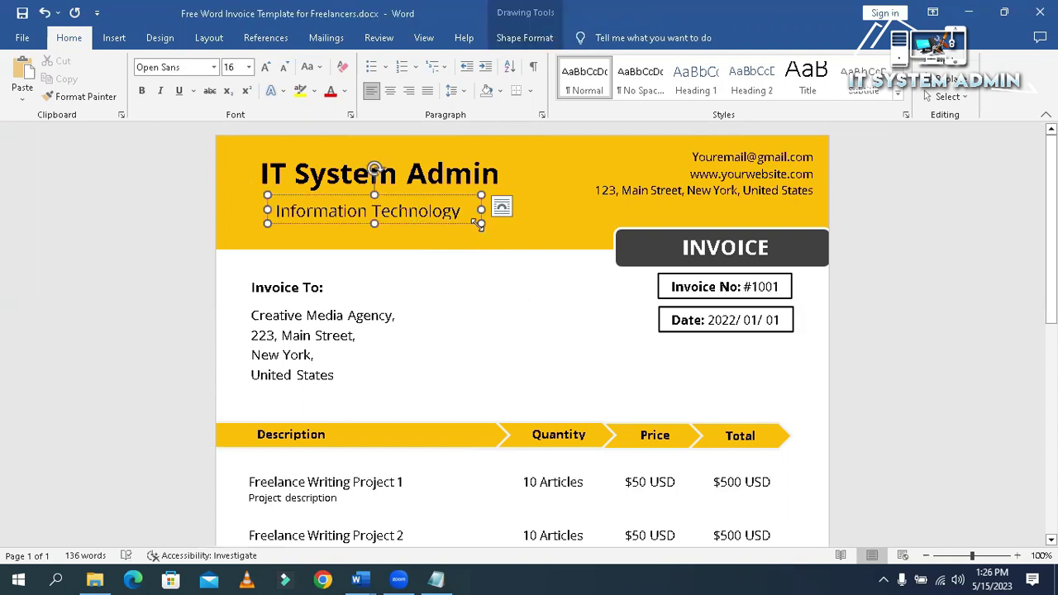
click(494, 267)
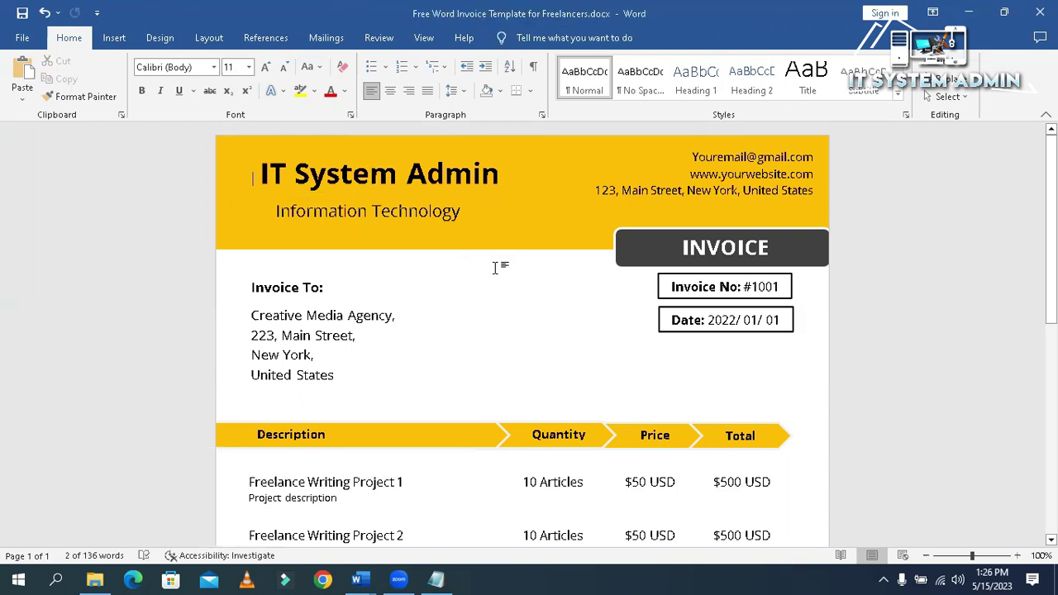
click(369, 213)
drag(359, 194, 351, 194)
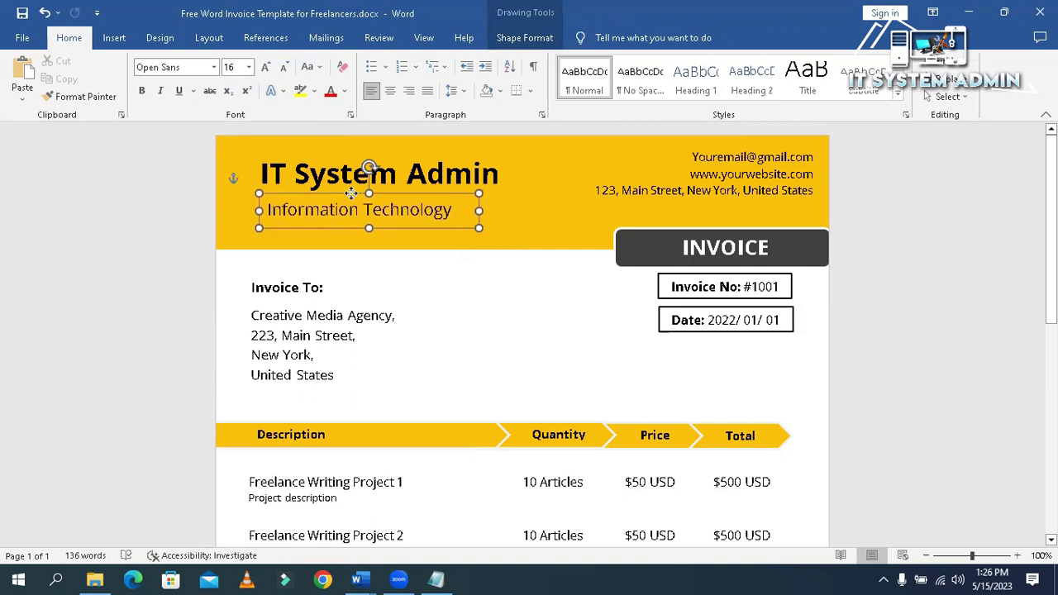
click(495, 277)
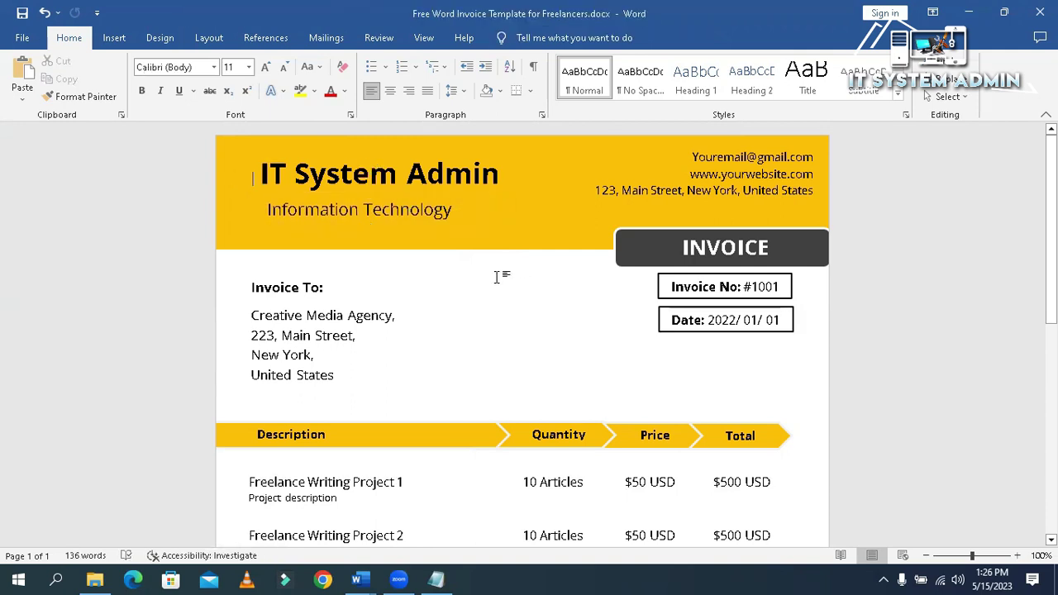
click(345, 209)
drag(349, 193, 342, 193)
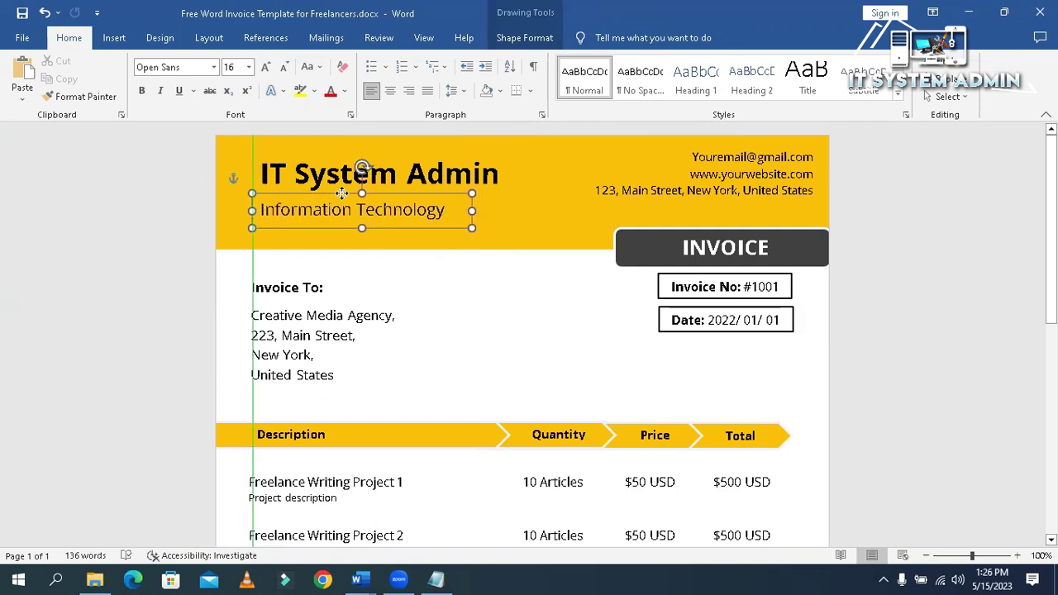
click(543, 231)
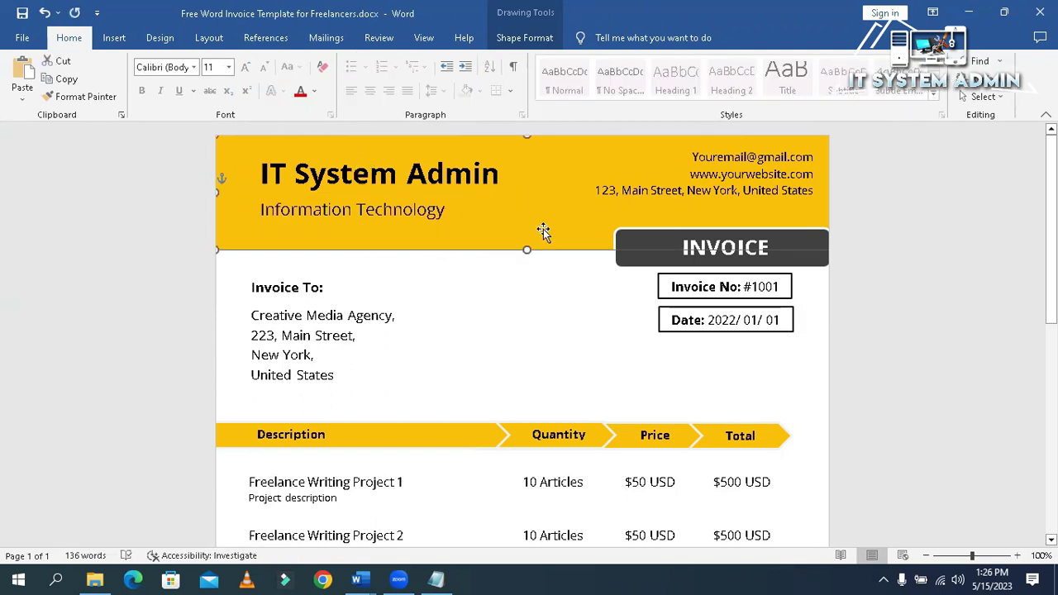
- Replace the header's e-mail placeholder with the company e-mail and the website with itsystemadmin.net
click(716, 157)
double_click(723, 157)
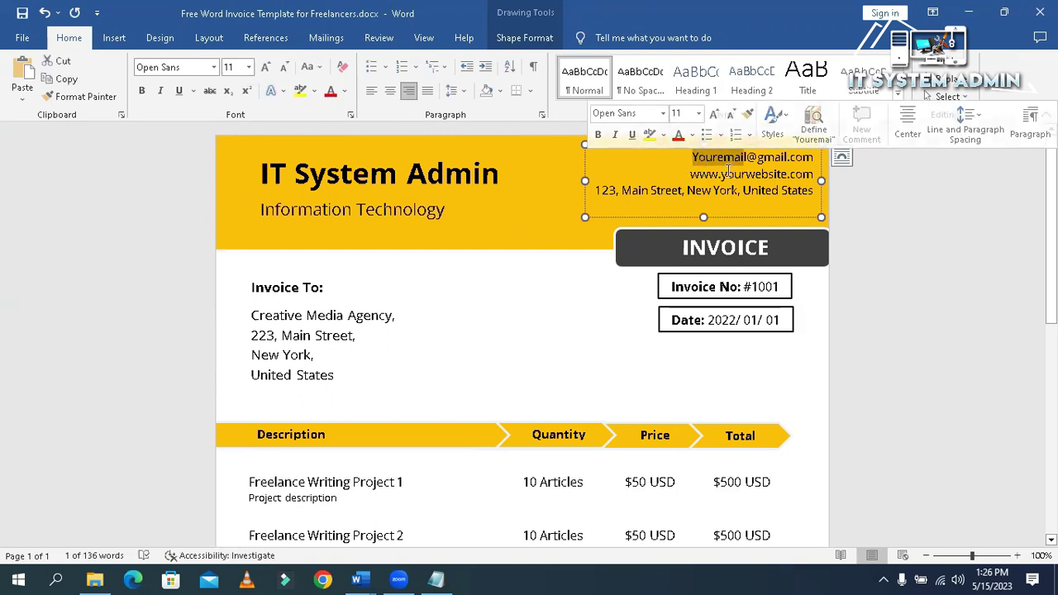
key(BackSpace)
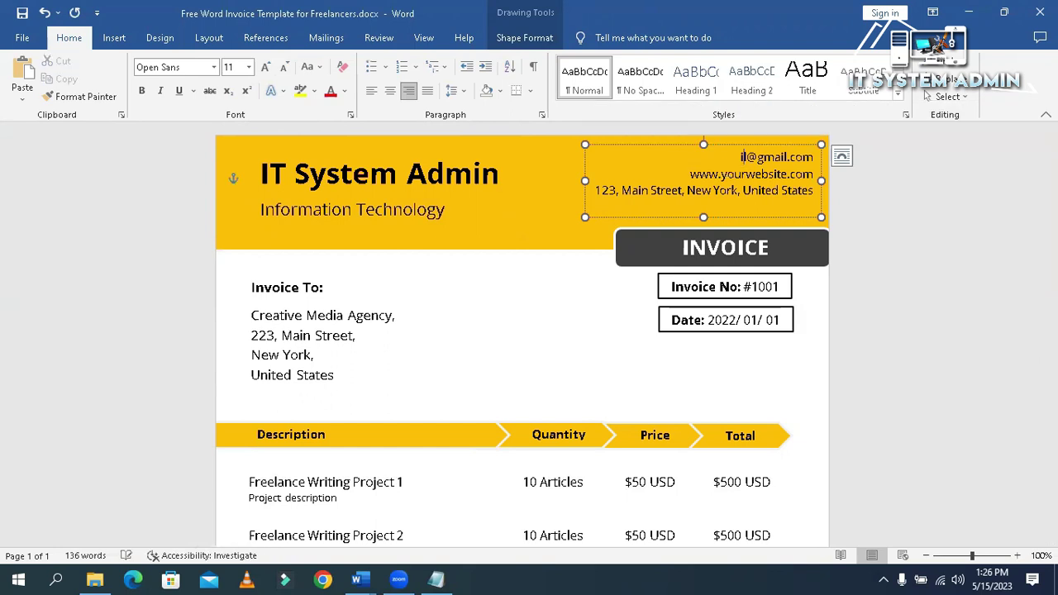
text(tsystemadmin)
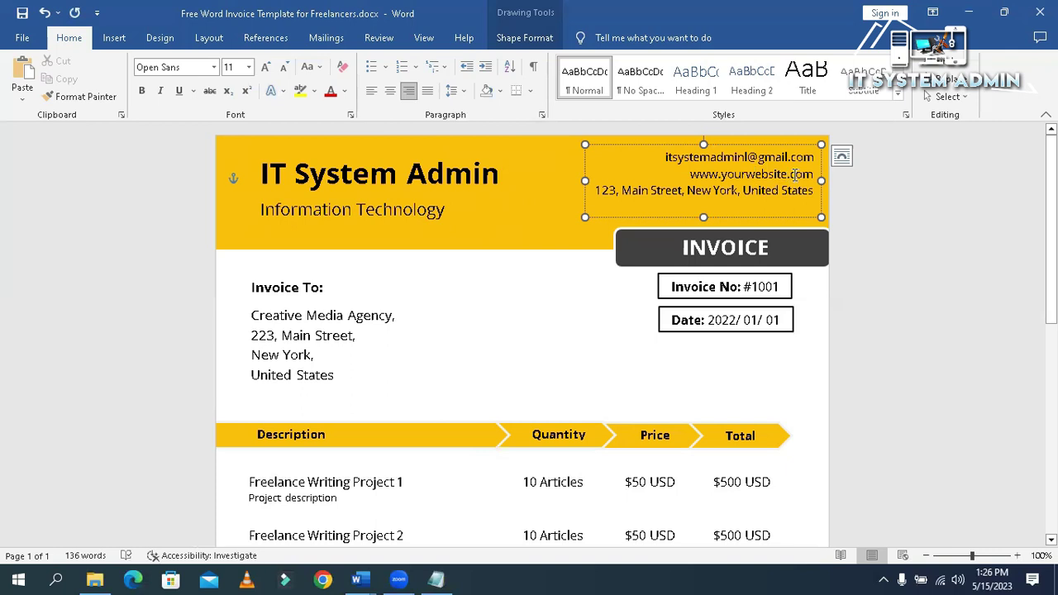
drag(811, 175, 724, 177)
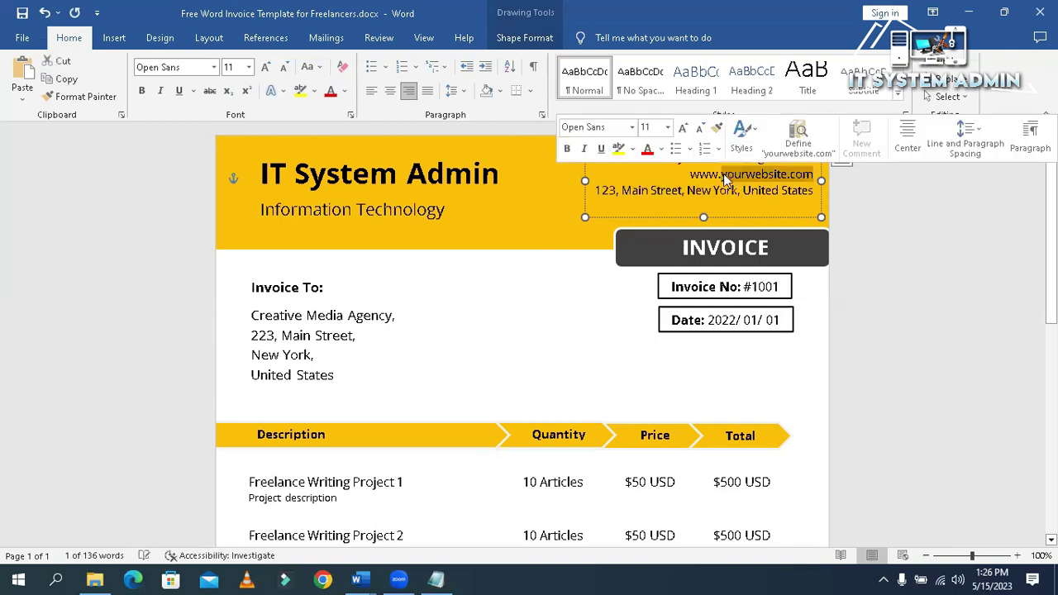
text(itsystemadmin)
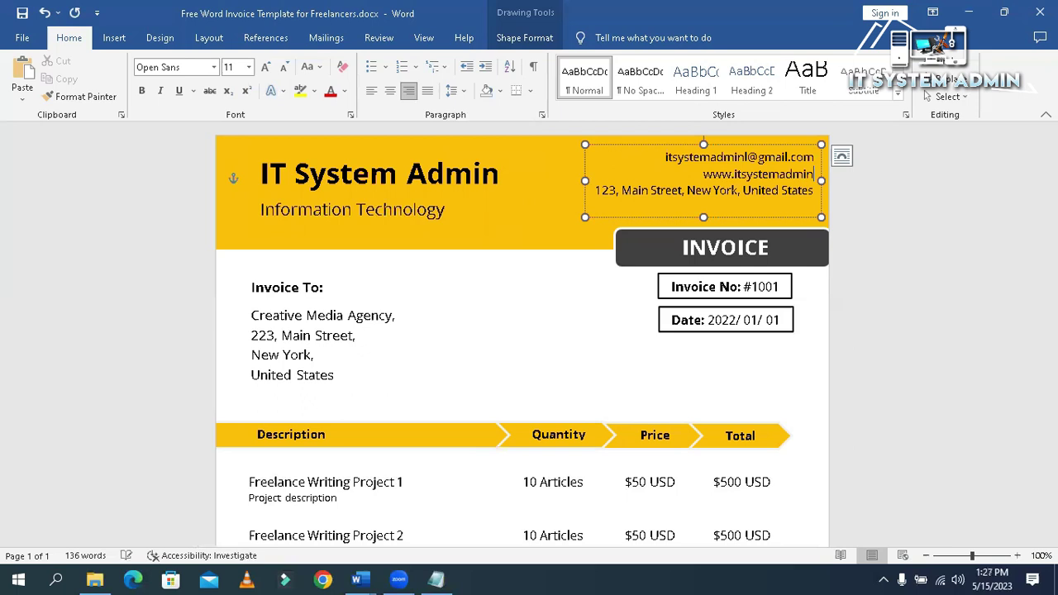
text(.net)
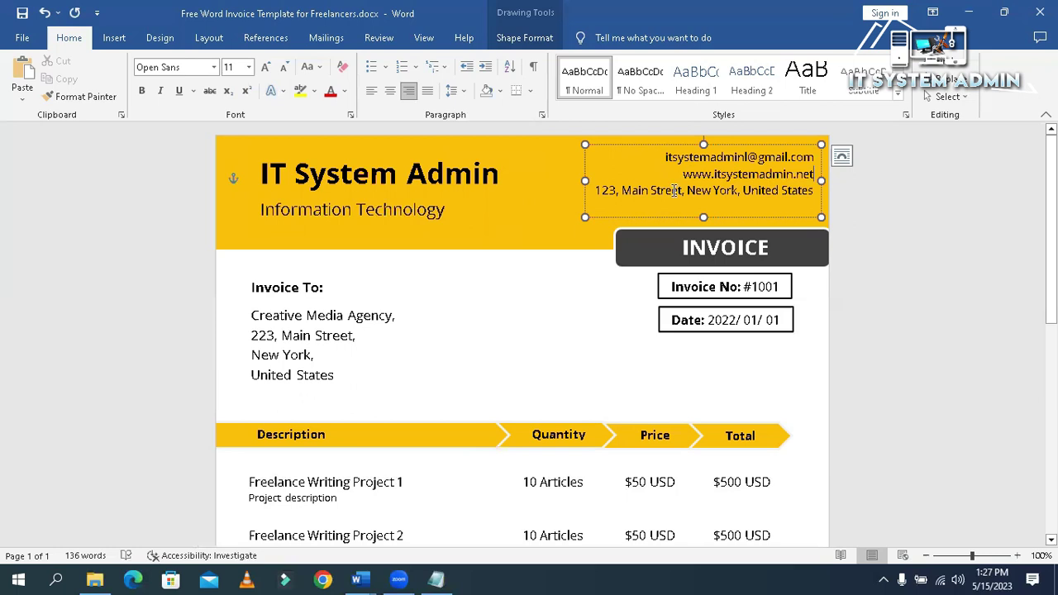
- Replace the placeholder street address with the company's full postal address
drag(812, 190, 603, 192)
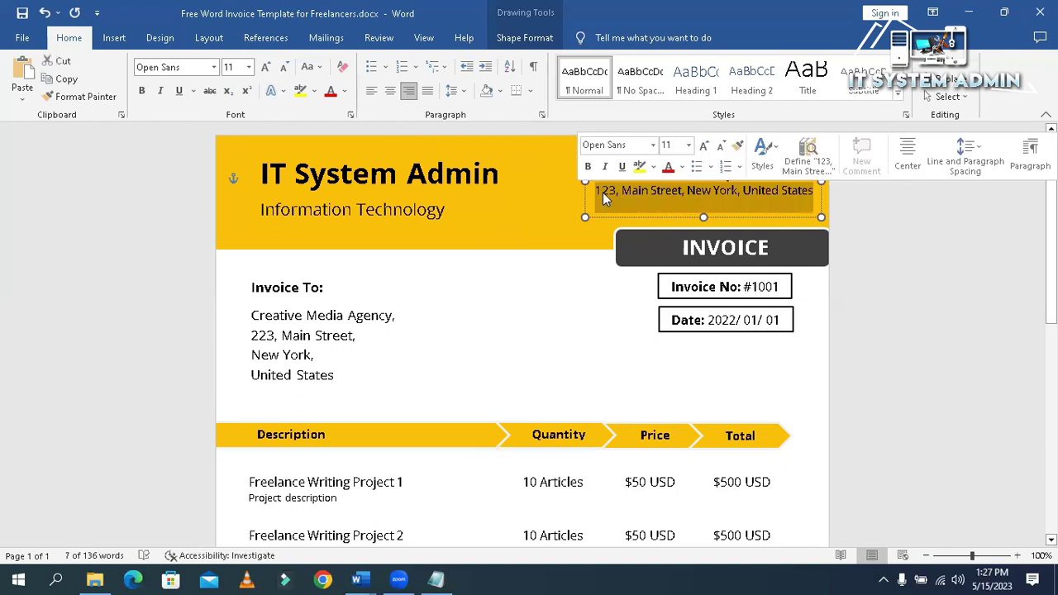
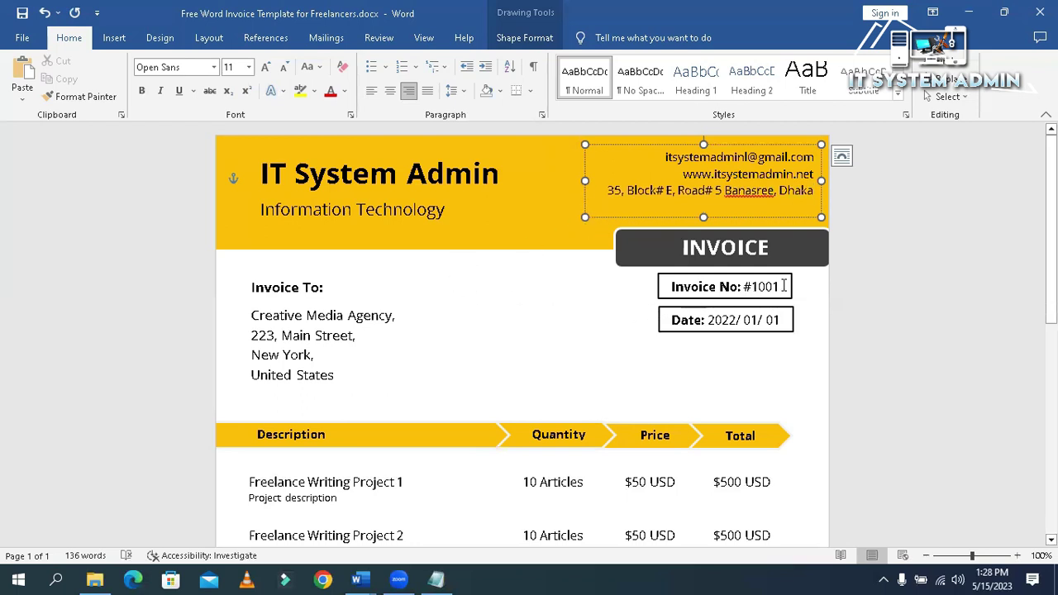
- Replace invoice number #1001 and date 2022/ 01/ 01 with dotted blank lines
click(784, 286)
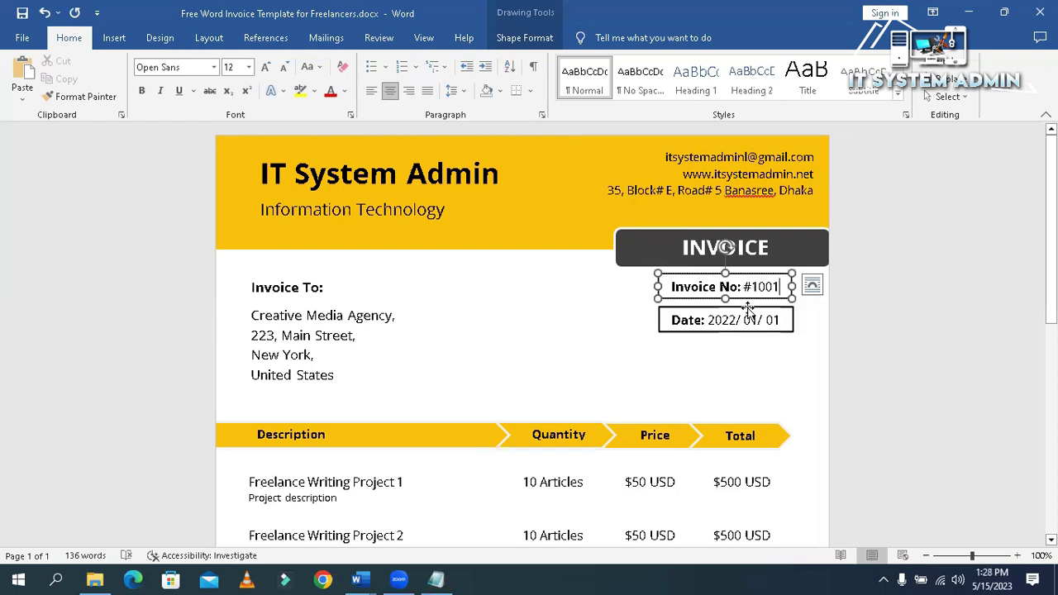
key(BackSpace)
key(BackSpace)
key(BackSpace)
key(BackSpace)
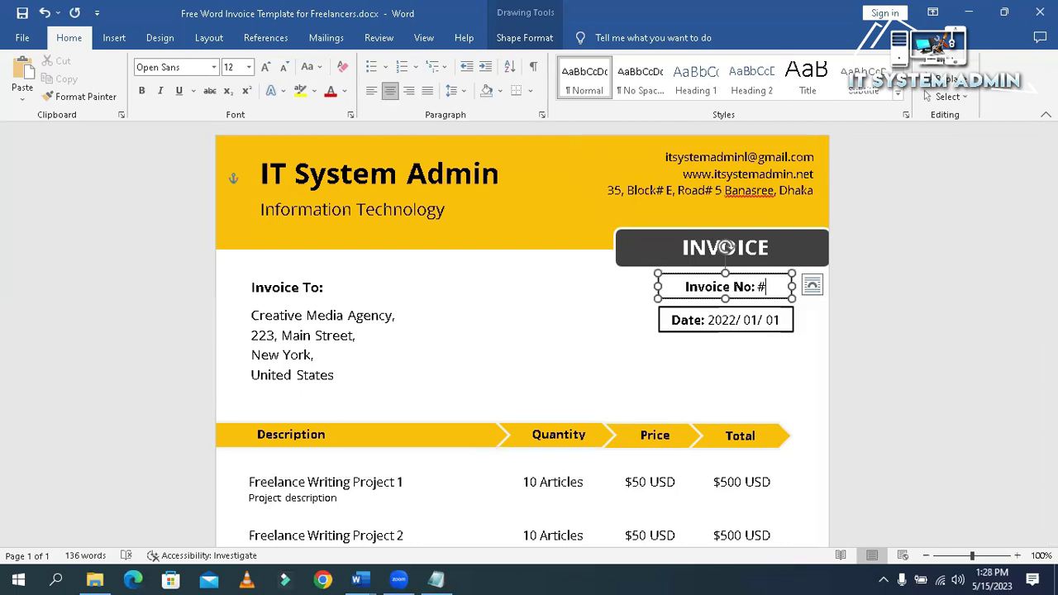
text(..........)
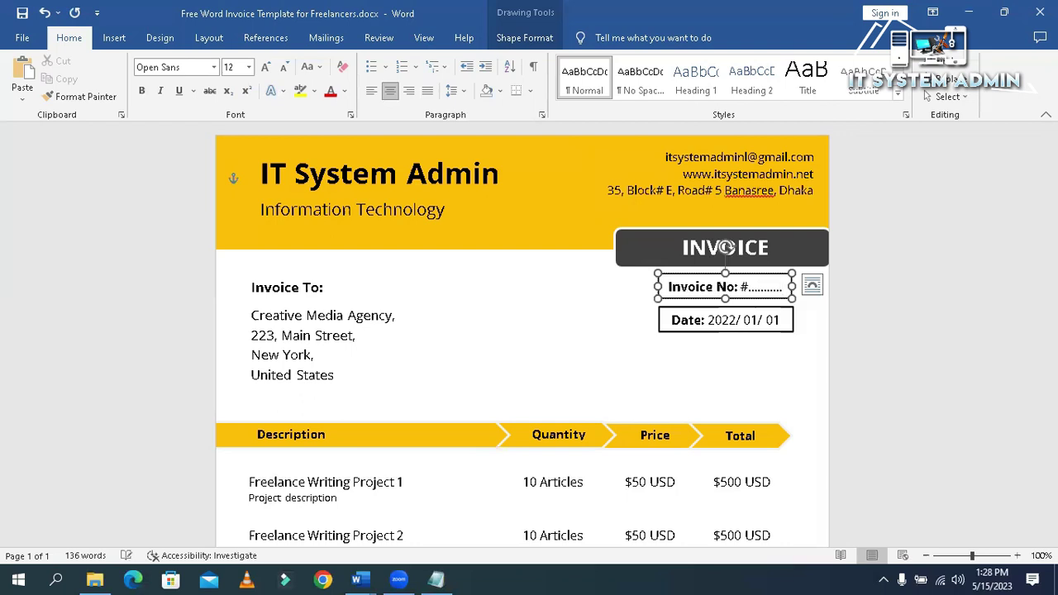
click(782, 320)
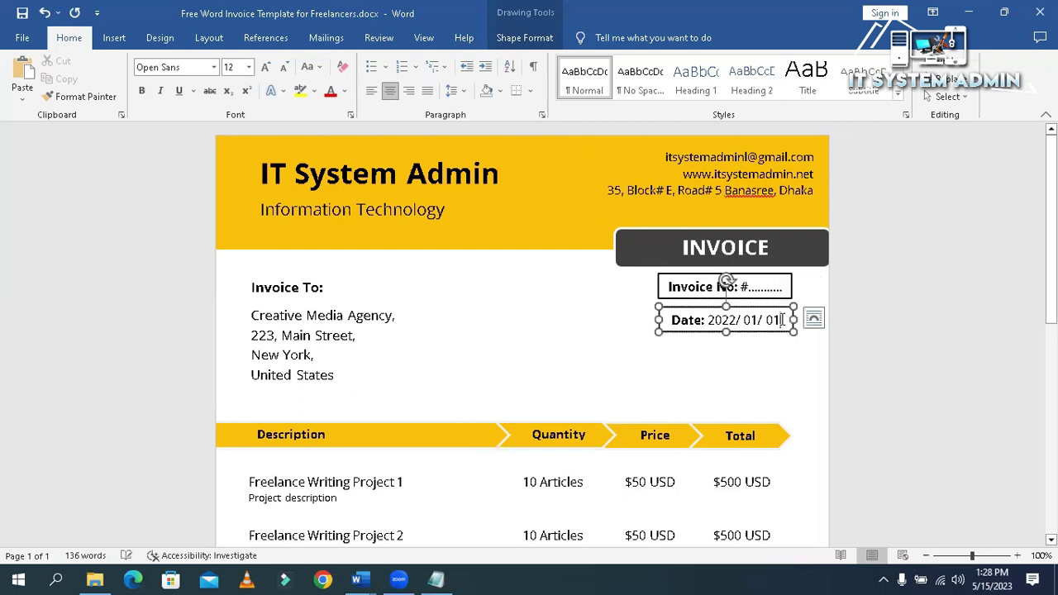
key(BackSpace)
key(BackSpace)
key(BackSpace)
key(BackSpace)
key(BackSpace)
key(BackSpace)
key(BackSpace)
key(BackSpace)
key(BackSpace)
key(BackSpace)
key(BackSpace)
key(BackSpace)
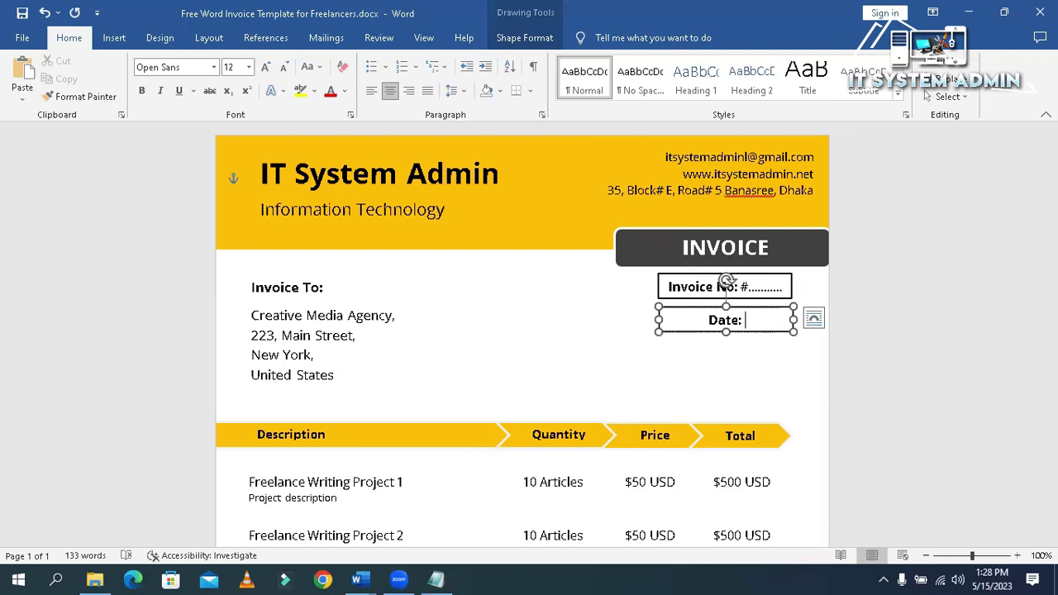
text(.......................)
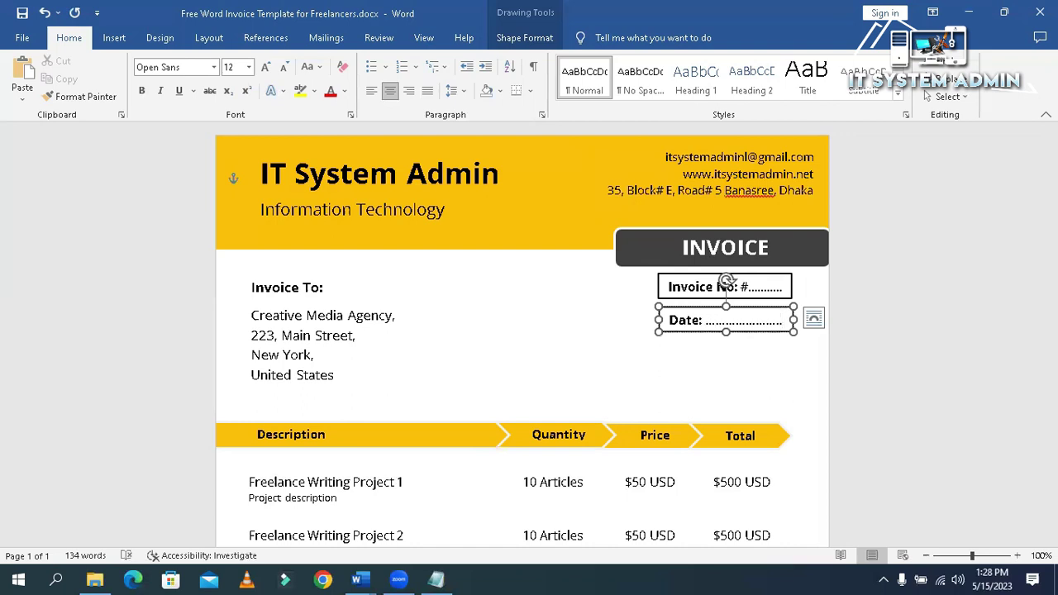
- Replace the sample client address with a dotted 'Name:' line and widen the Invoice To box
click(395, 316)
mouse_move(337, 379)
mouse_down()
mouse_move(305, 336)
mouse_move(255, 309)
mouse_up()
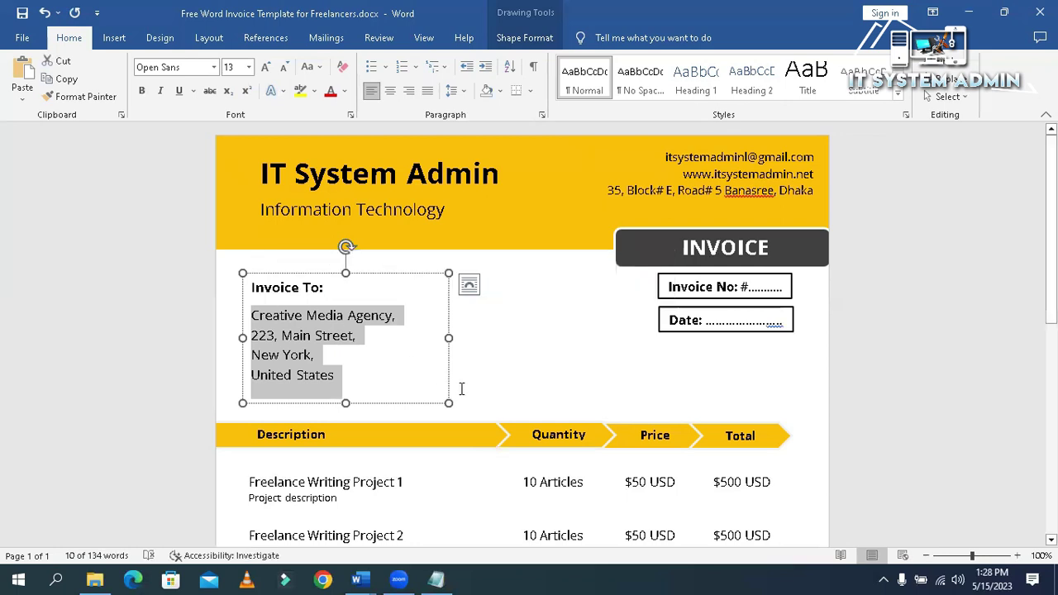
text(Name)
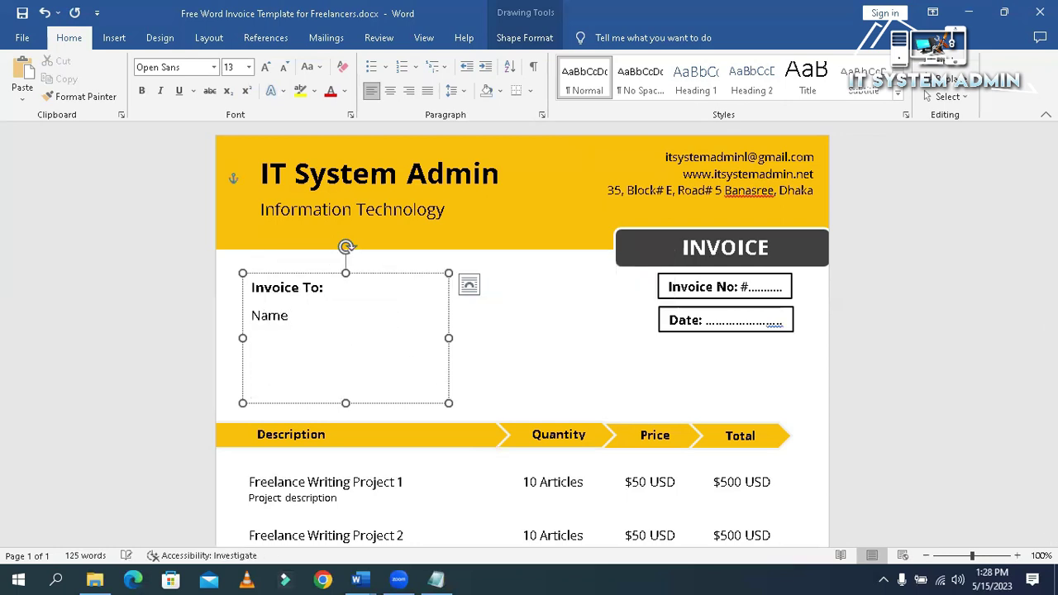
text(:)
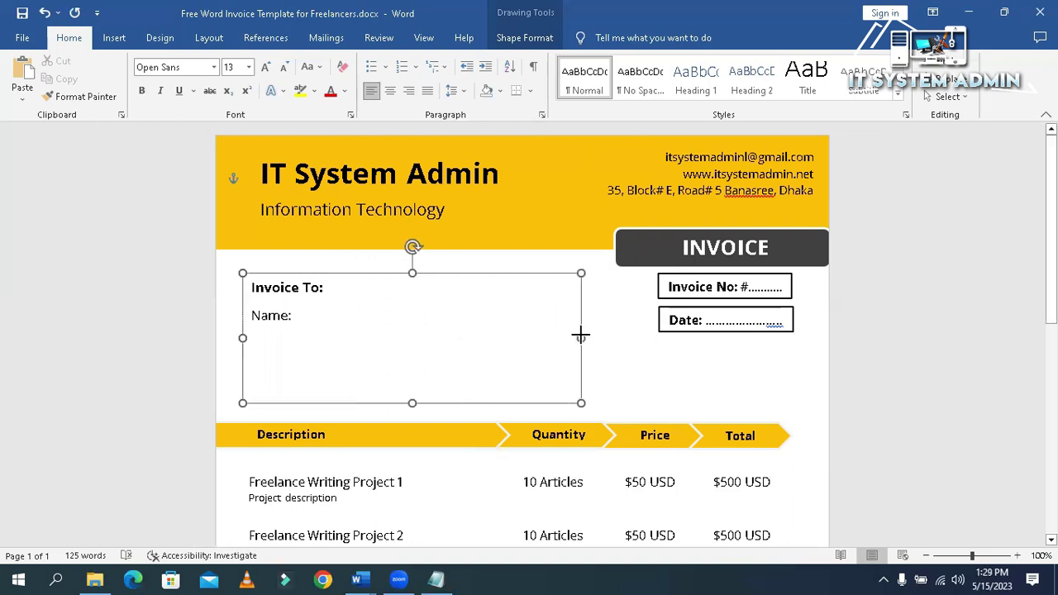
drag(447, 337, 581, 337)
click(336, 320)
text(............)
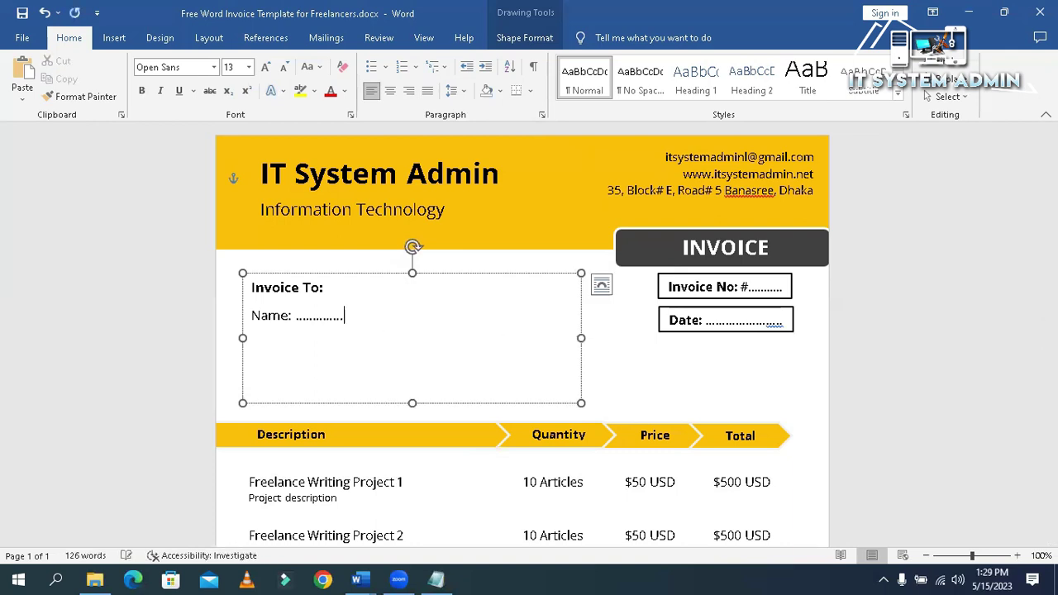
text(..................................................)
- Add dotted 'Address:' and 'Mobile:' blank lines below the Name line
key(Return)
text(Ad)
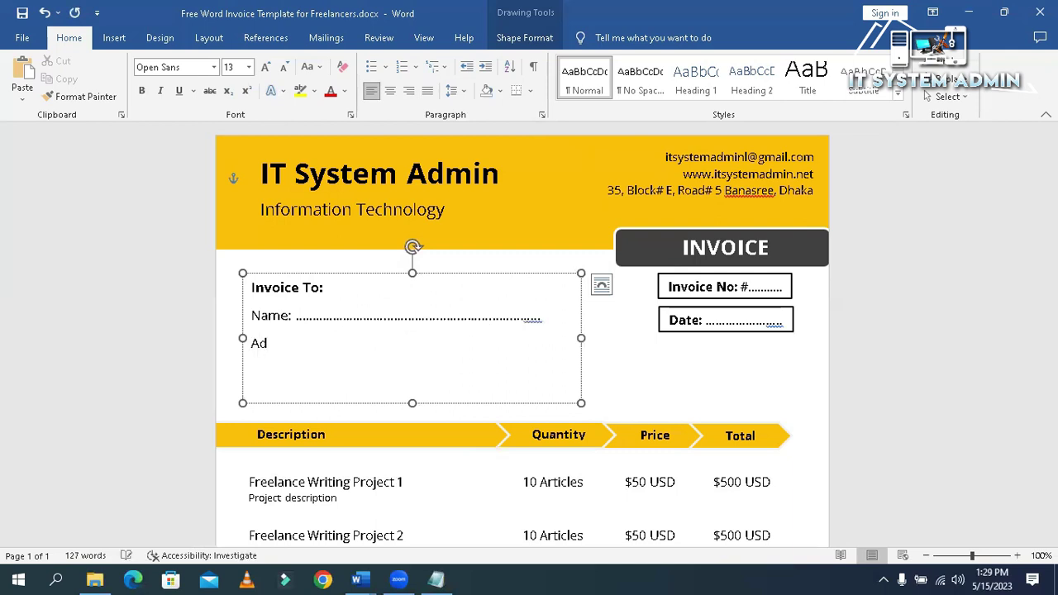
text(dress)
text(: )
text(....................................................)
click(252, 370)
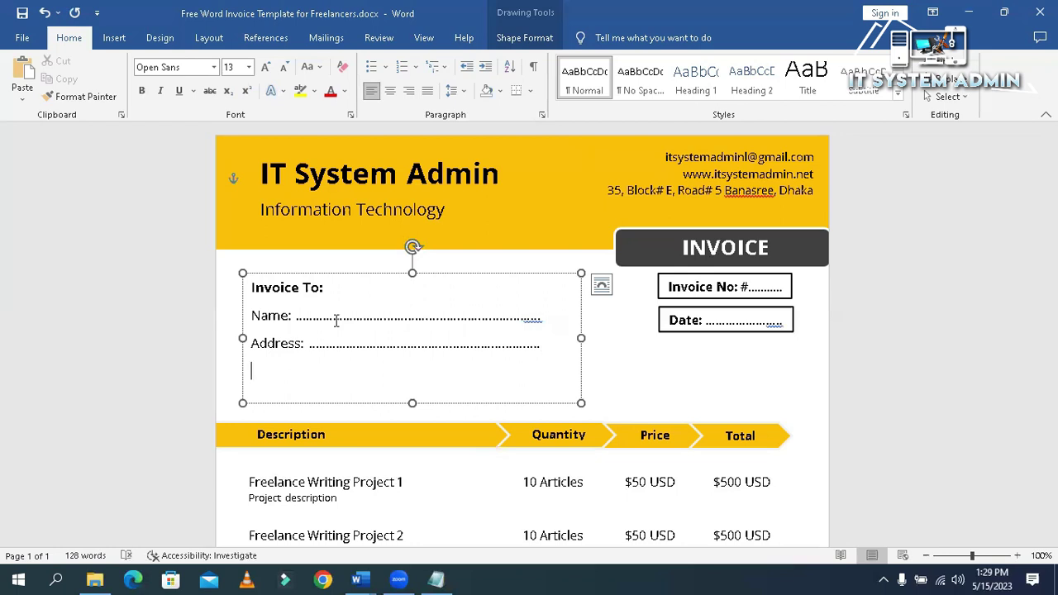
text(Mob)
text(ile)
text(: )
text(..............................................................)
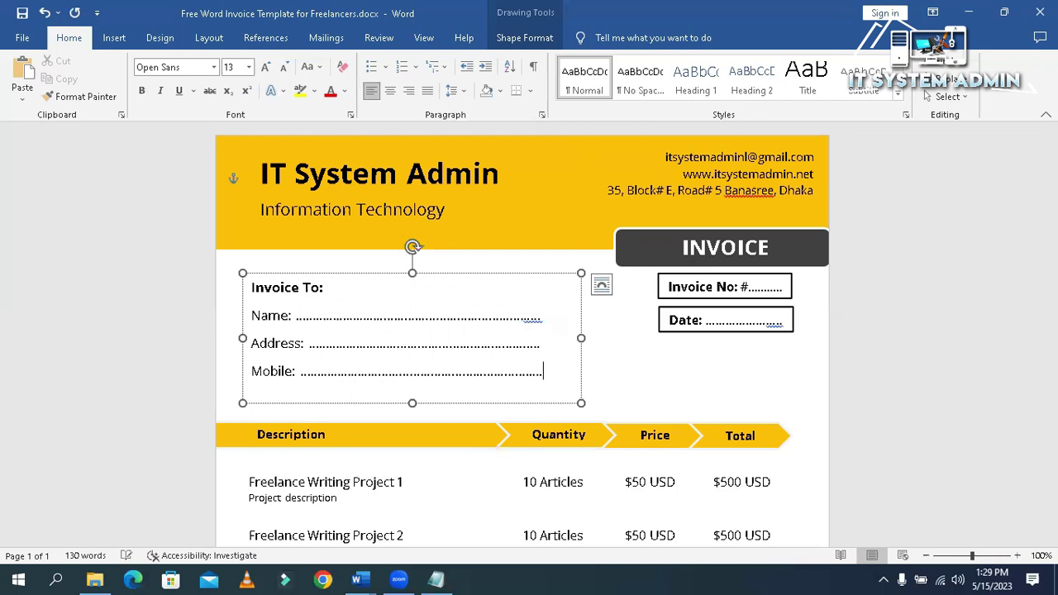
key(BackSpace)
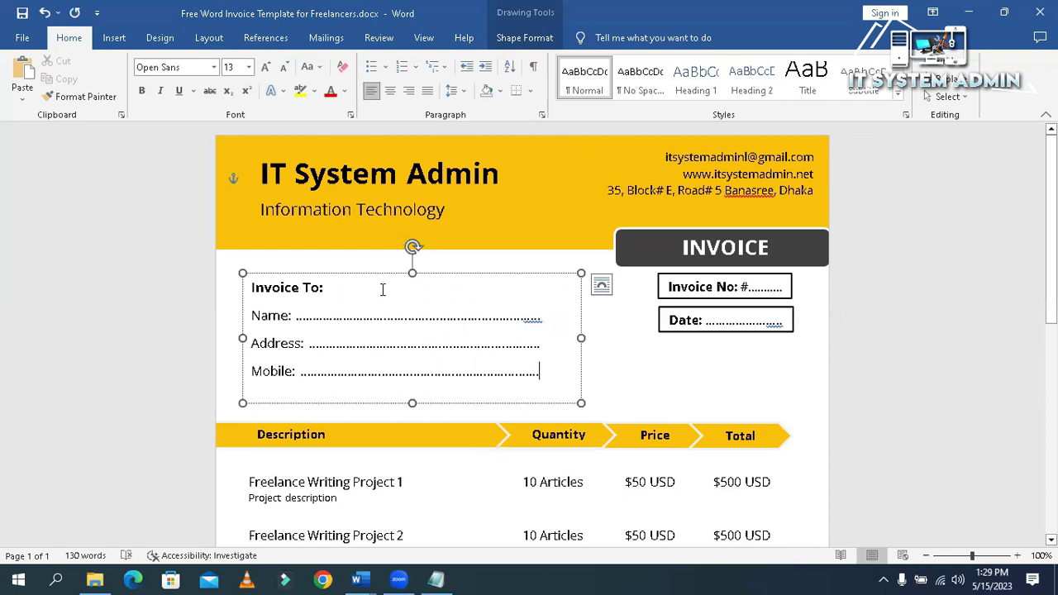
- Delete the Project 1 description text from the item table
scroll(411, 268, down, 2)
scroll(411, 268, down, 1)
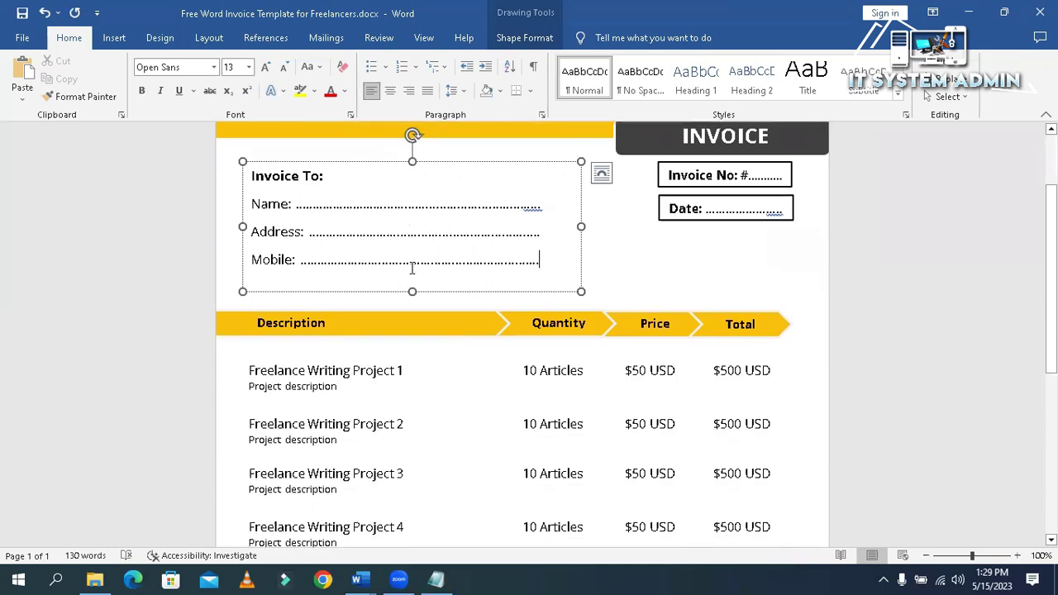
scroll(403, 293, down, 3)
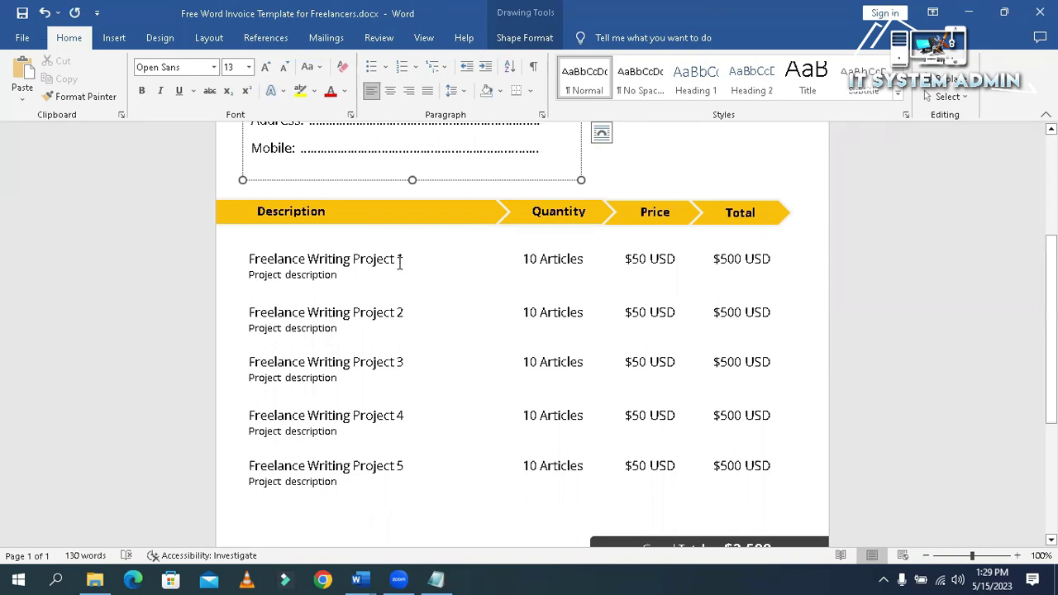
click(400, 261)
click(336, 275)
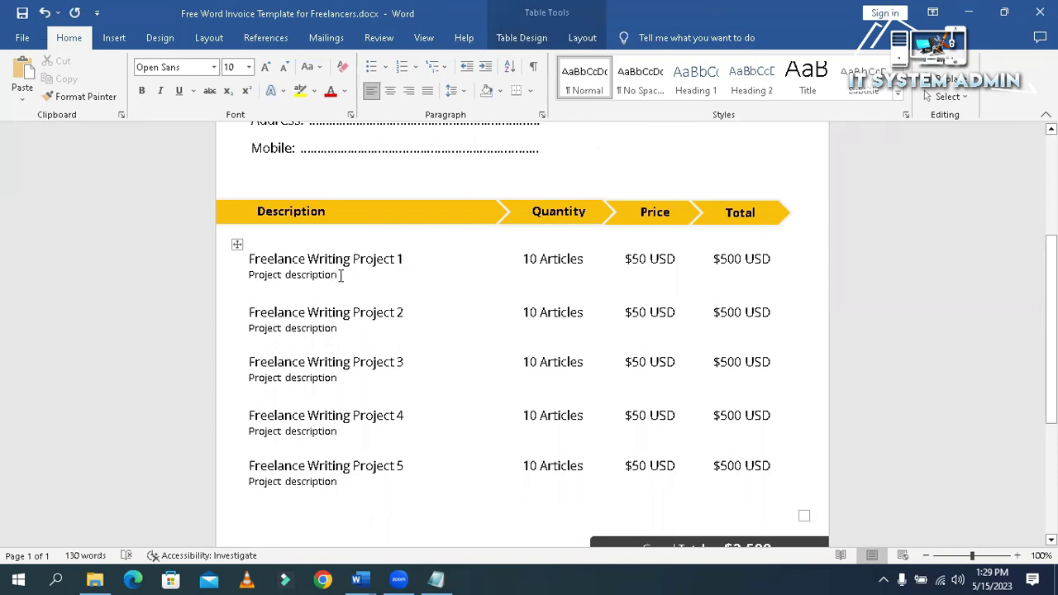
drag(342, 276, 263, 267)
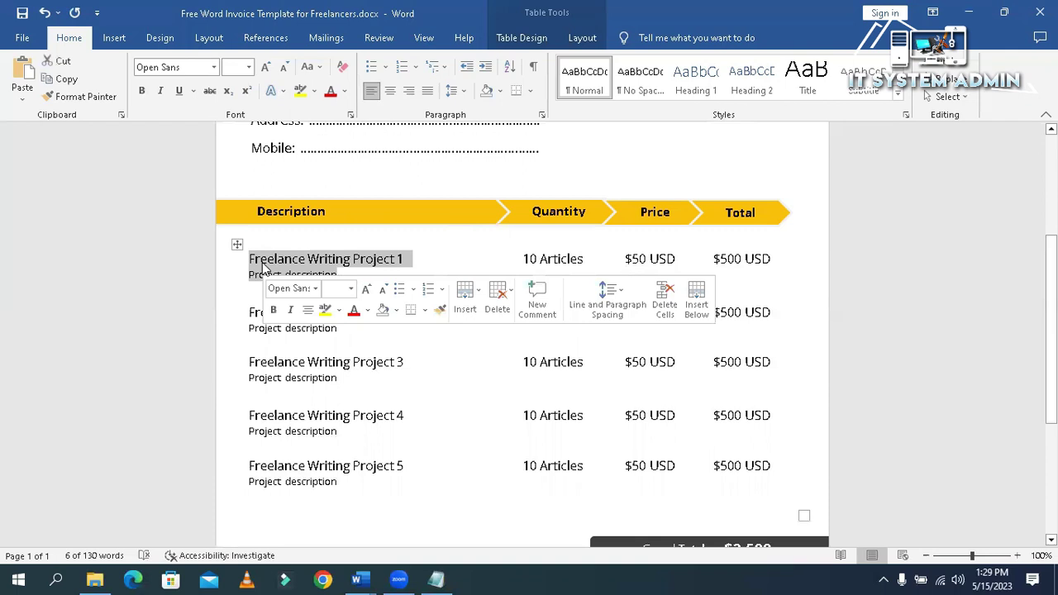
key(Delete)
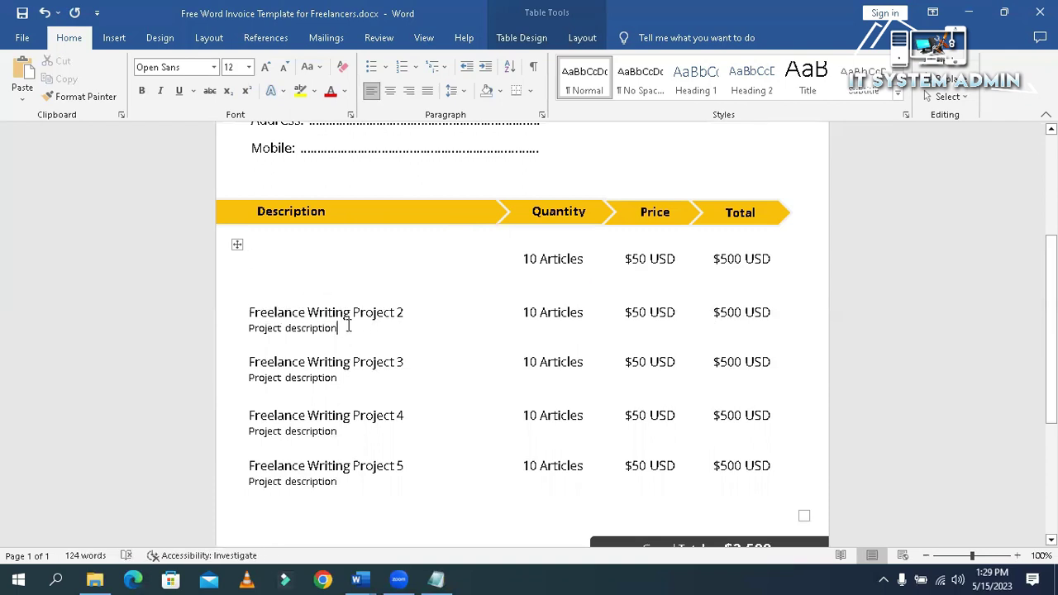
drag(347, 328, 295, 313)
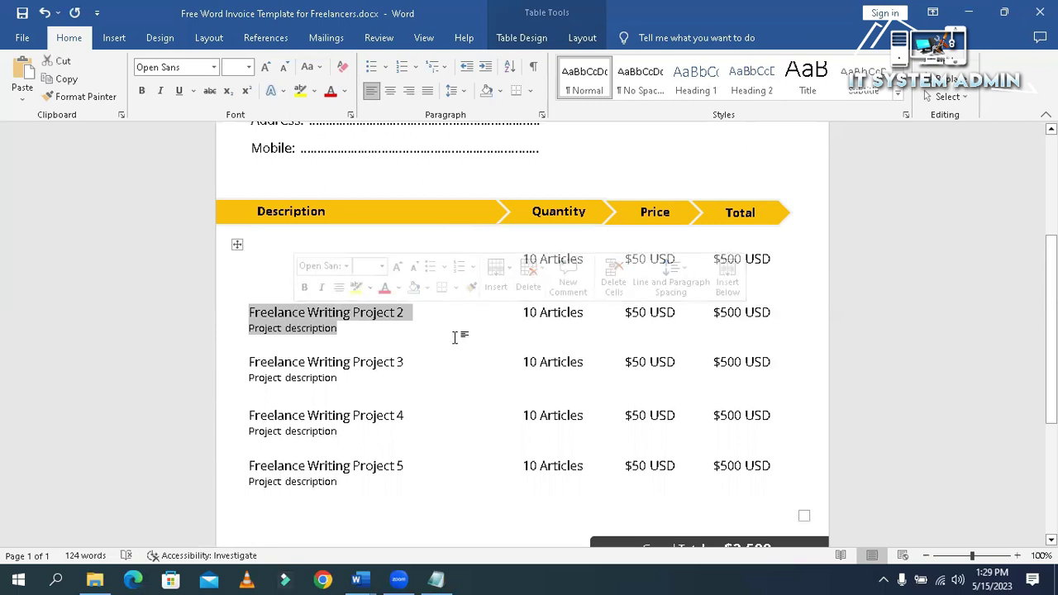
click(258, 246)
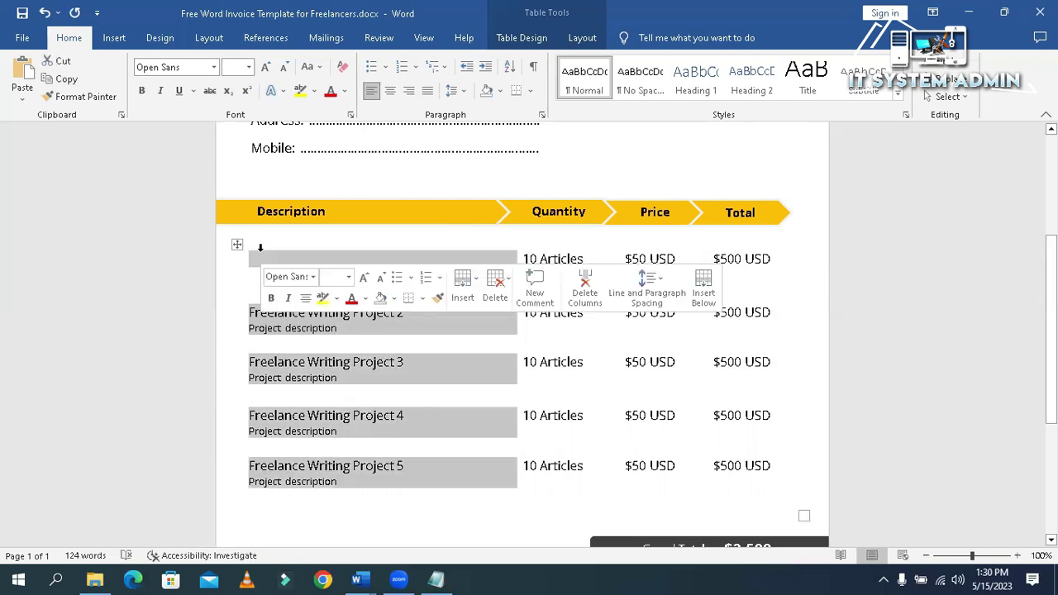
click(259, 328)
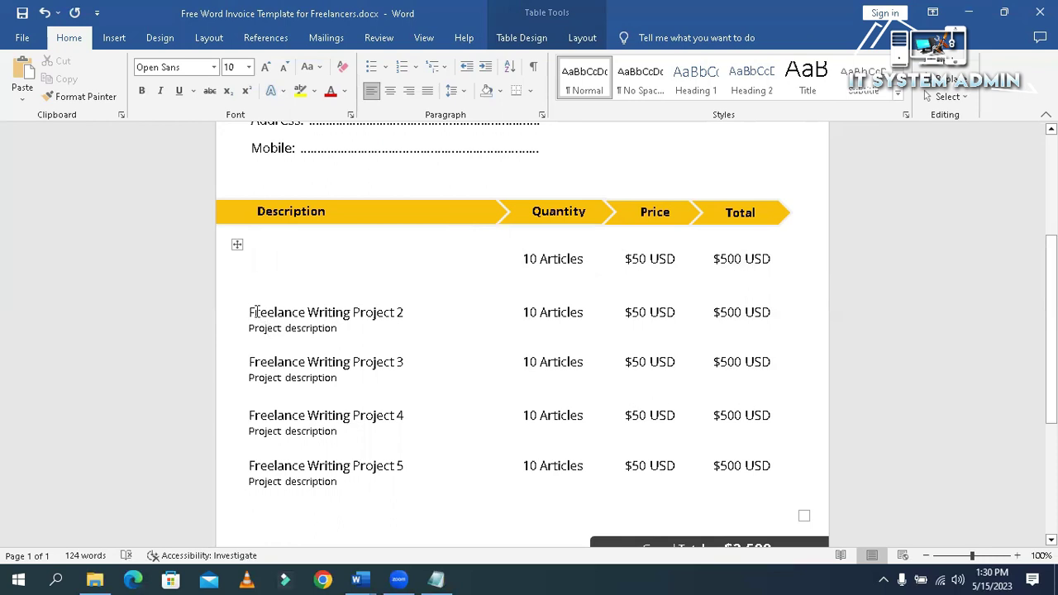
- Clear all Quantity, Price and Total values and the remaining project descriptions
drag(537, 257, 579, 398)
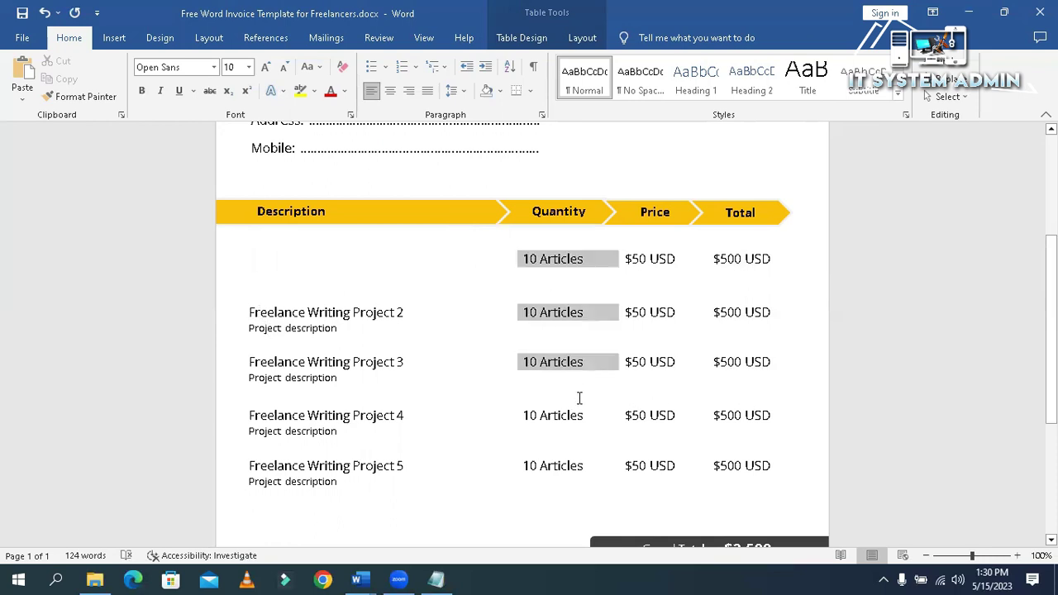
scroll(581, 401, down, 1)
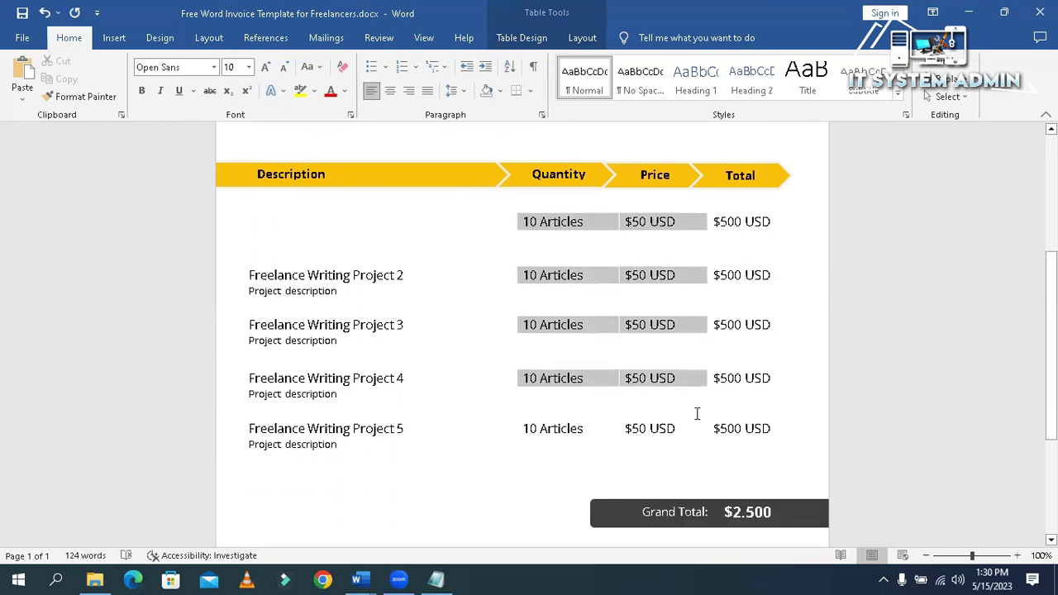
drag(581, 397, 740, 422)
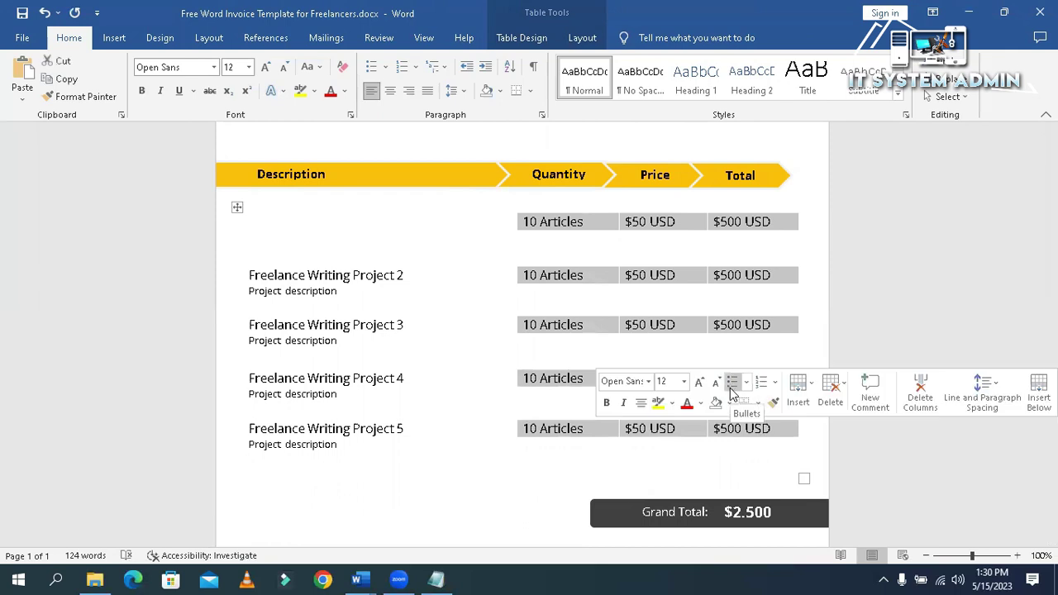
key(Delete)
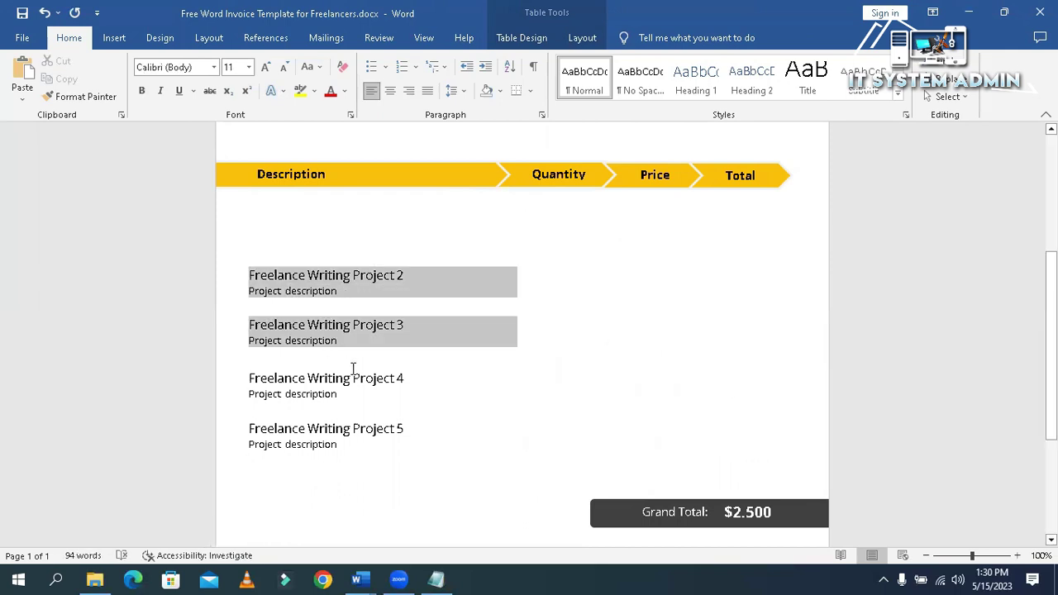
drag(251, 273, 401, 444)
key(Delete)
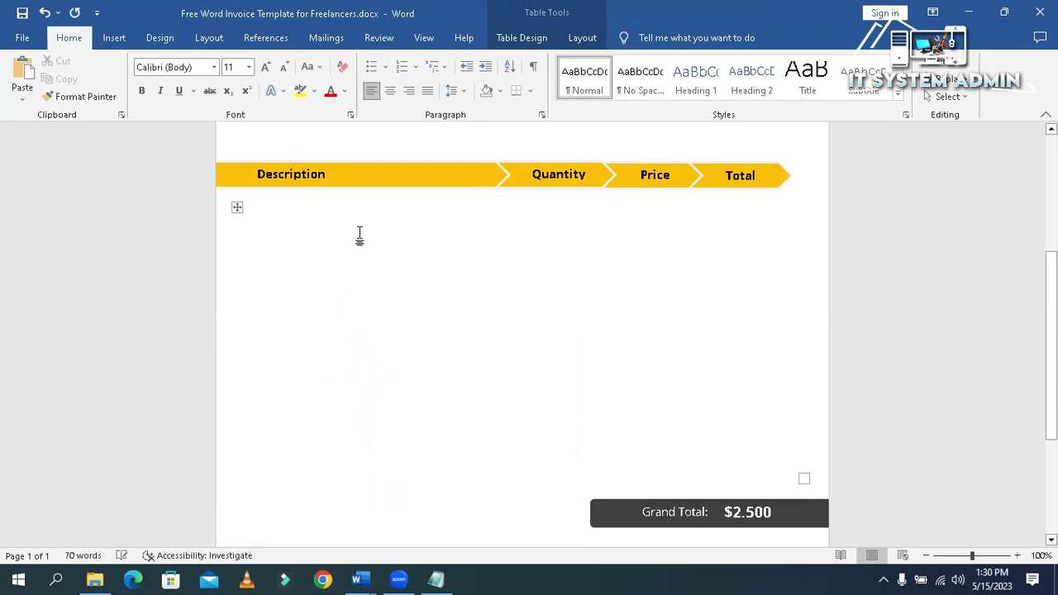
- Apply All Borders to the whole emptied item table so every cell is outlined
click(237, 206)
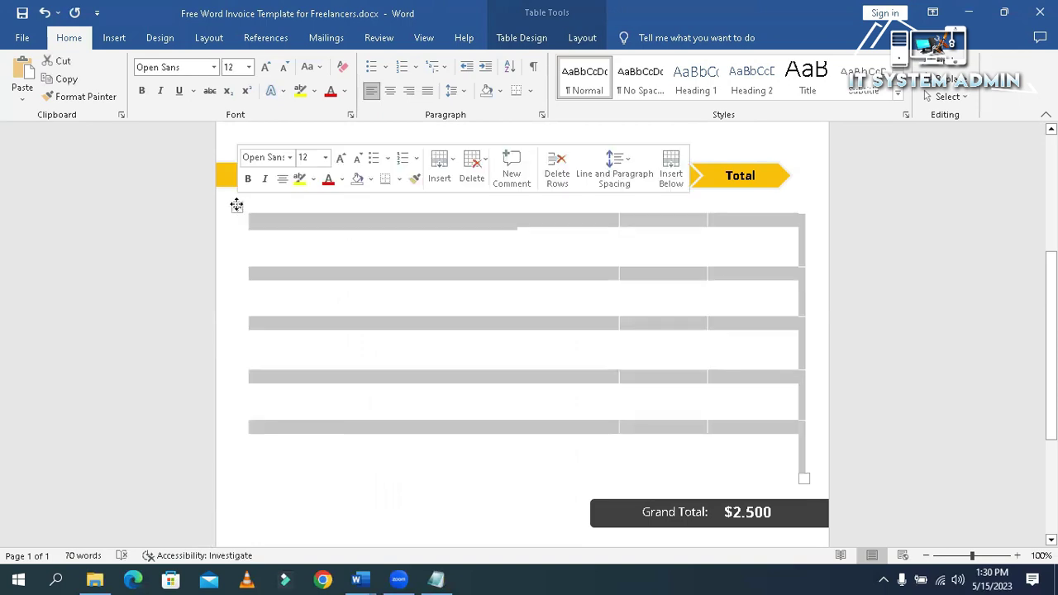
click(399, 180)
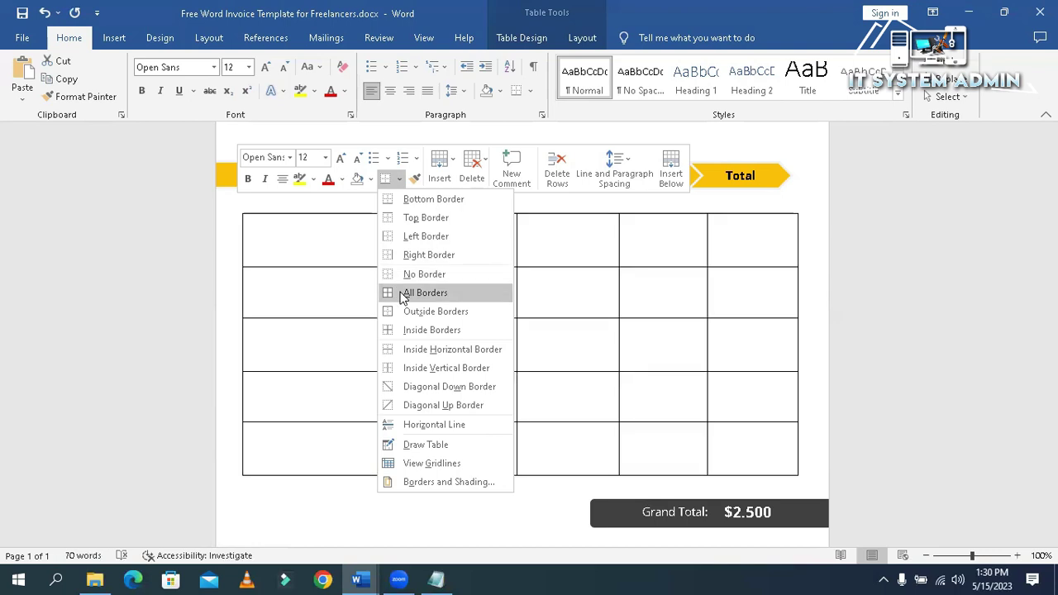
click(402, 294)
key(Left)
scroll(409, 285, down, 1)
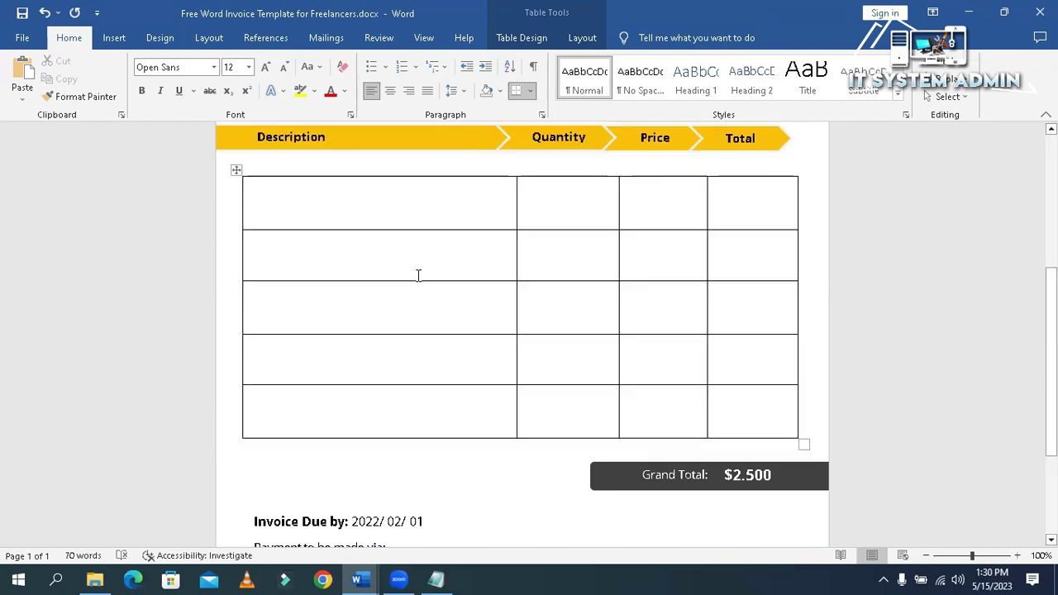
scroll(419, 280, down, 1)
scroll(419, 280, down, 1)
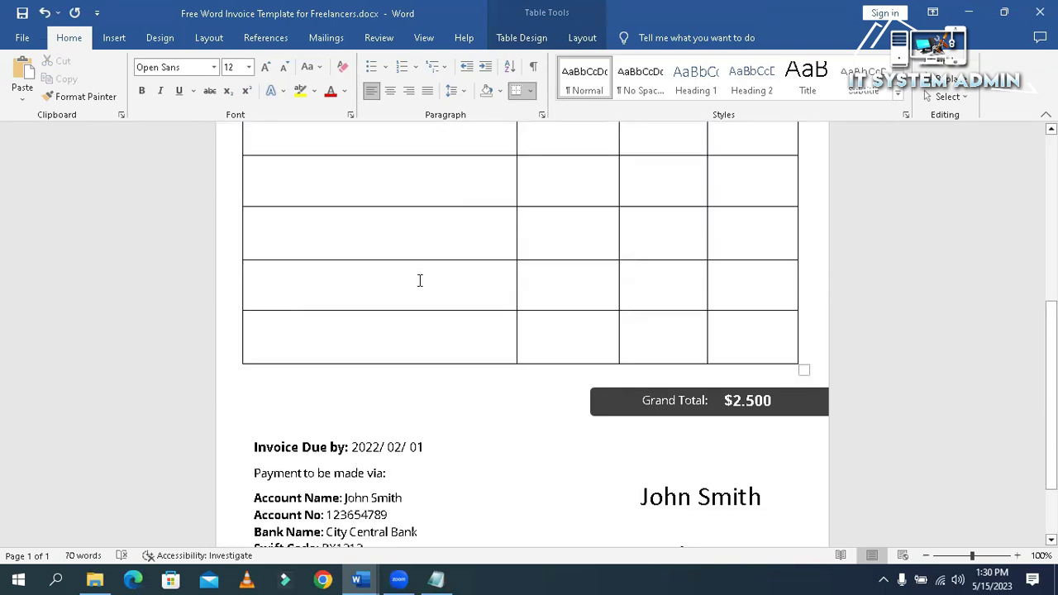
scroll(420, 290, down, 2)
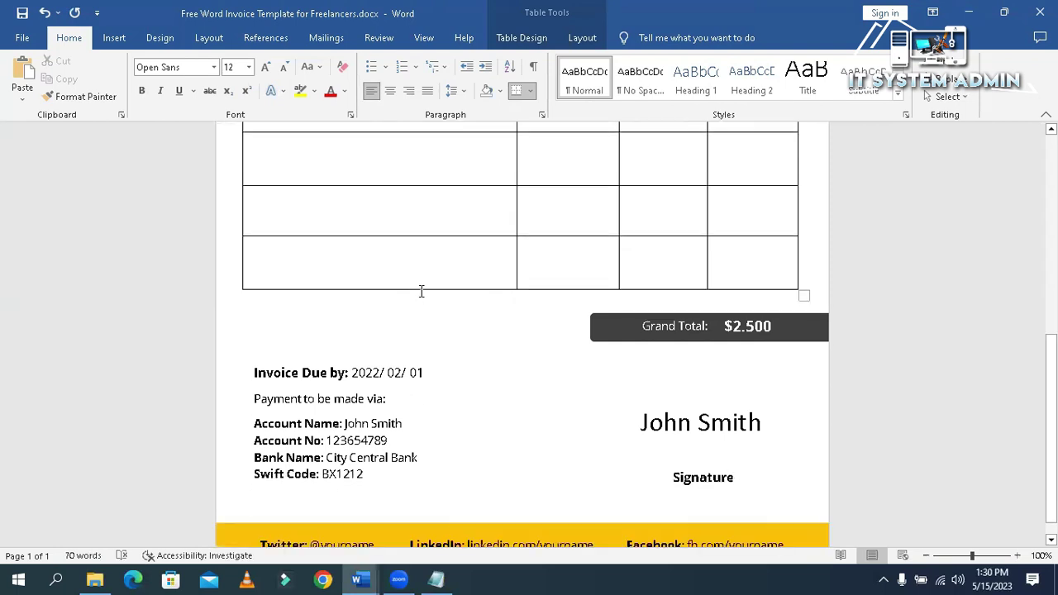
scroll(419, 290, down, 1)
- Delete the $2.500 amount box from the Grand Total bar
click(765, 306)
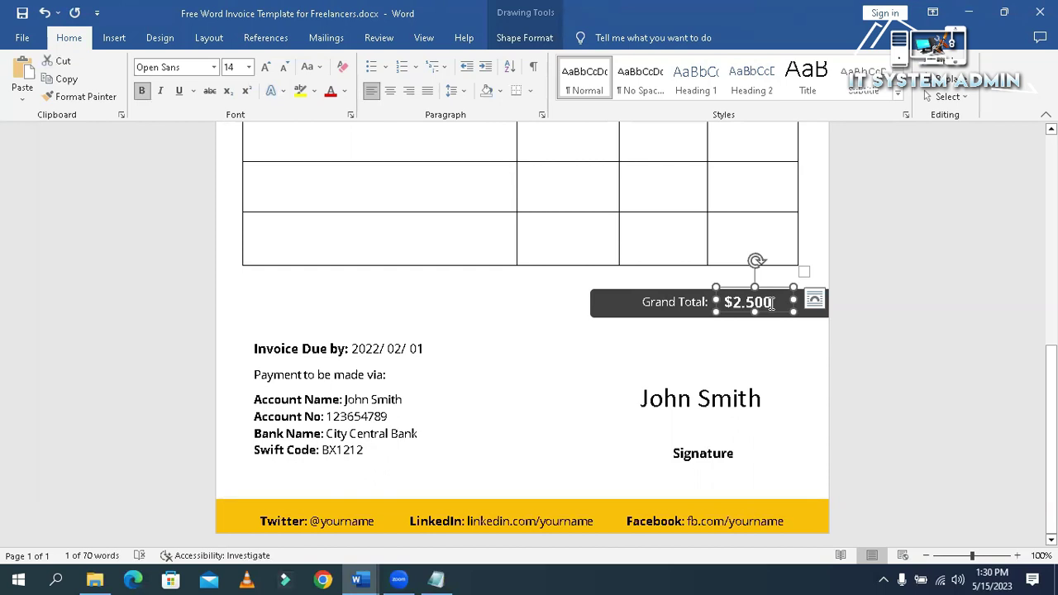
key(Delete)
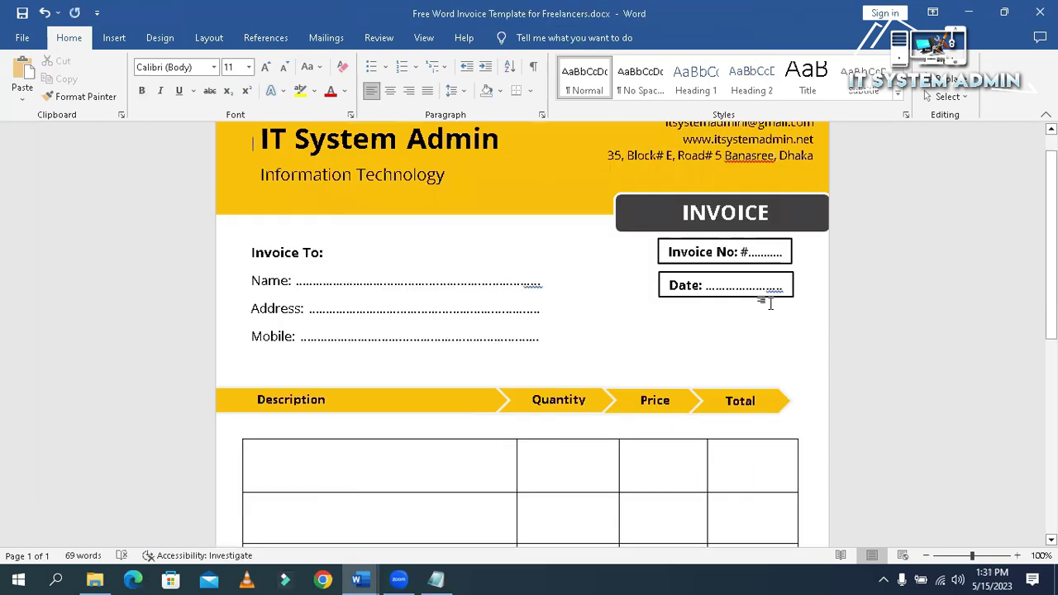
scroll(767, 307, down, 4)
scroll(767, 306, down, 5)
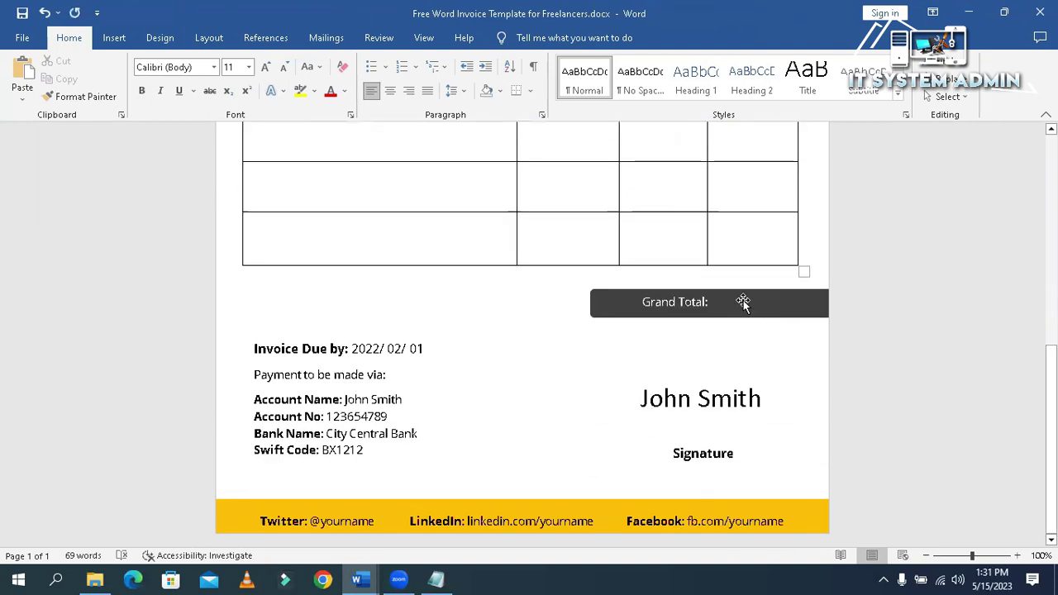
click(743, 303)
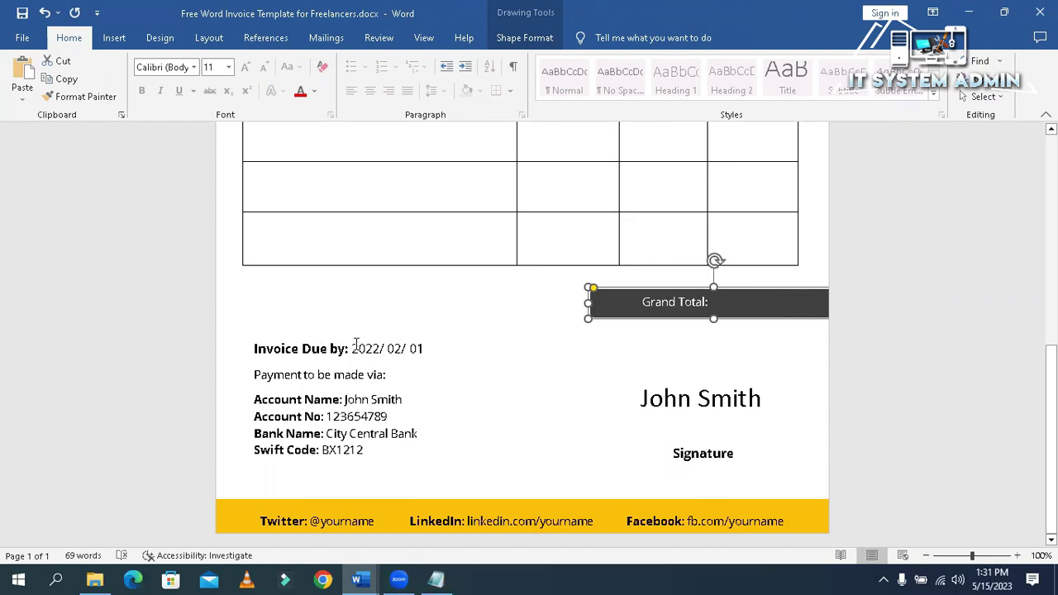
- Replace the invoice due date with a dotted blank '.......'
click(427, 348)
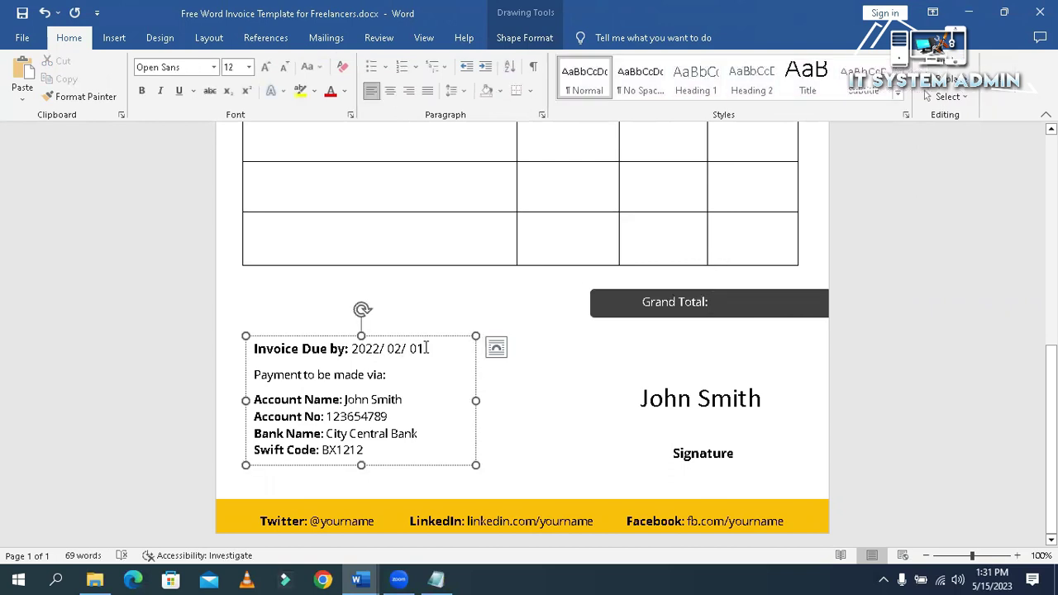
key(BackSpace)
key(BackSpace)
key(BackSpace)
key(BackSpace)
key(BackSpace)
key(BackSpace)
key(BackSpace)
key(BackSpace)
key(BackSpace)
key(BackSpace)
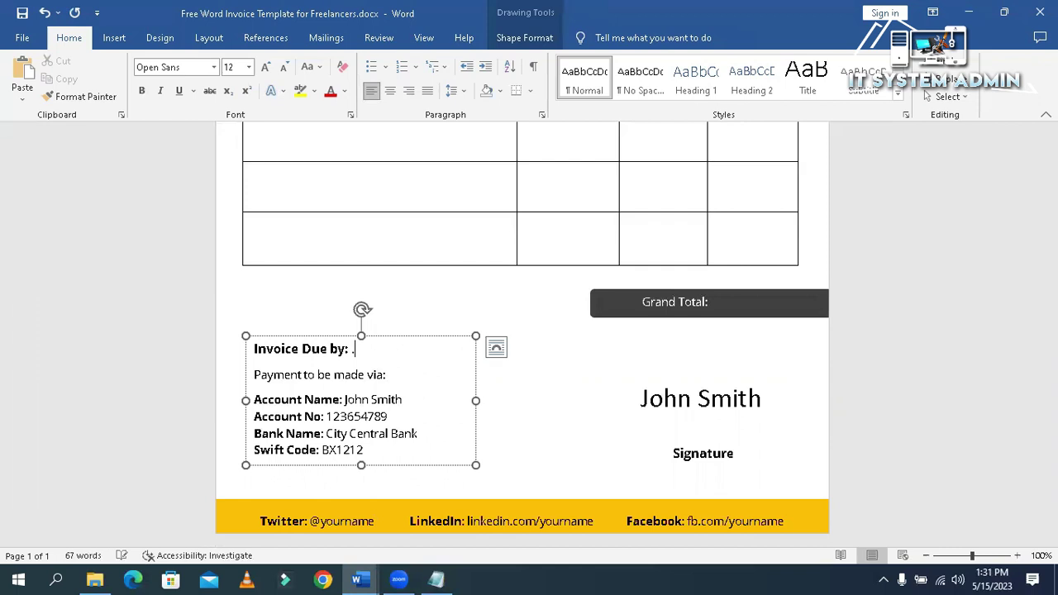
text(.....)
text(.................)
- Erase the sample name from the signature box
click(691, 395)
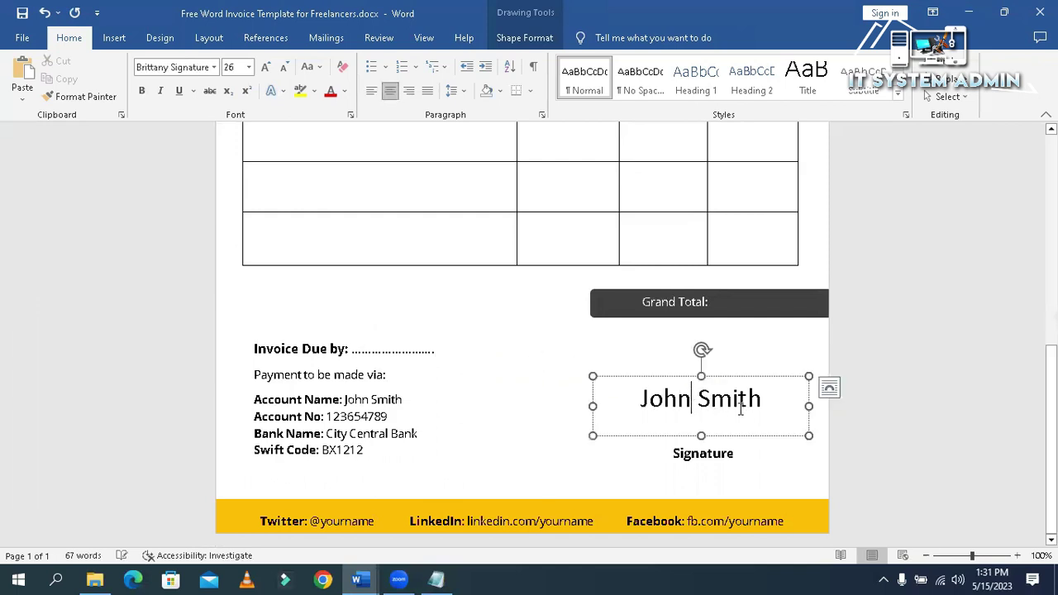
click(763, 403)
key(BackSpace)
key(BackSpace)
key(BackSpace)
key(BackSpace)
key(BackSpace)
key(BackSpace)
key(BackSpace)
key(BackSpace)
key(BackSpace)
key(BackSpace)
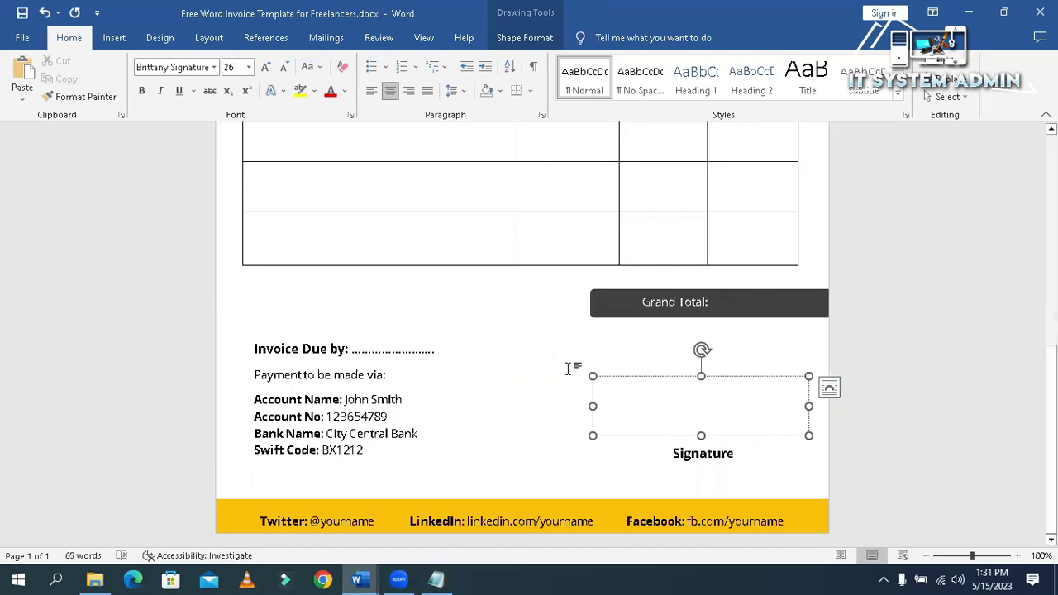
click(567, 369)
scroll(578, 331, down, 1)
scroll(588, 327, down, 8)
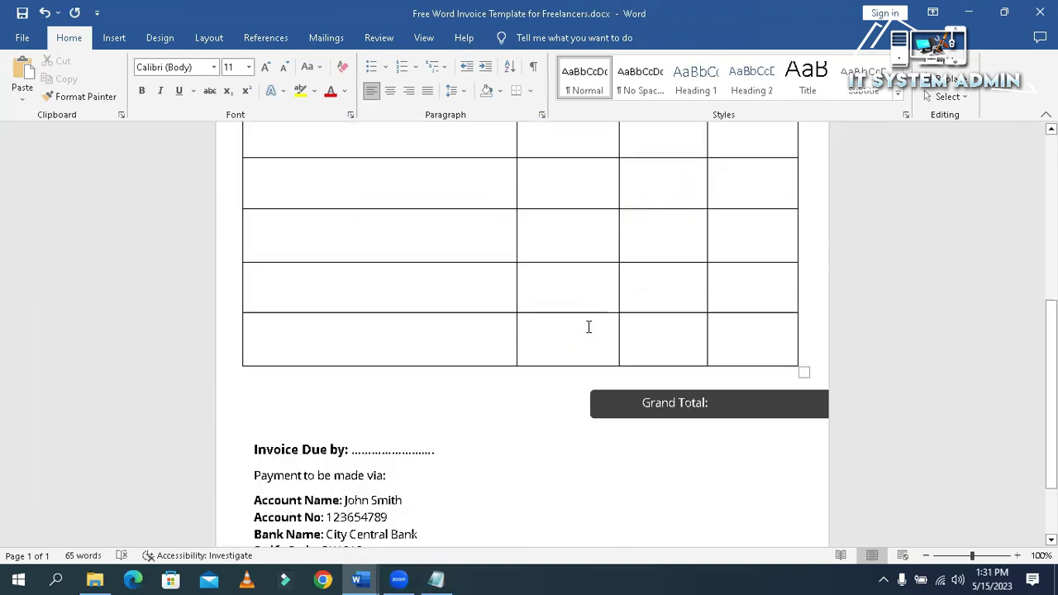
scroll(588, 327, down, 3)
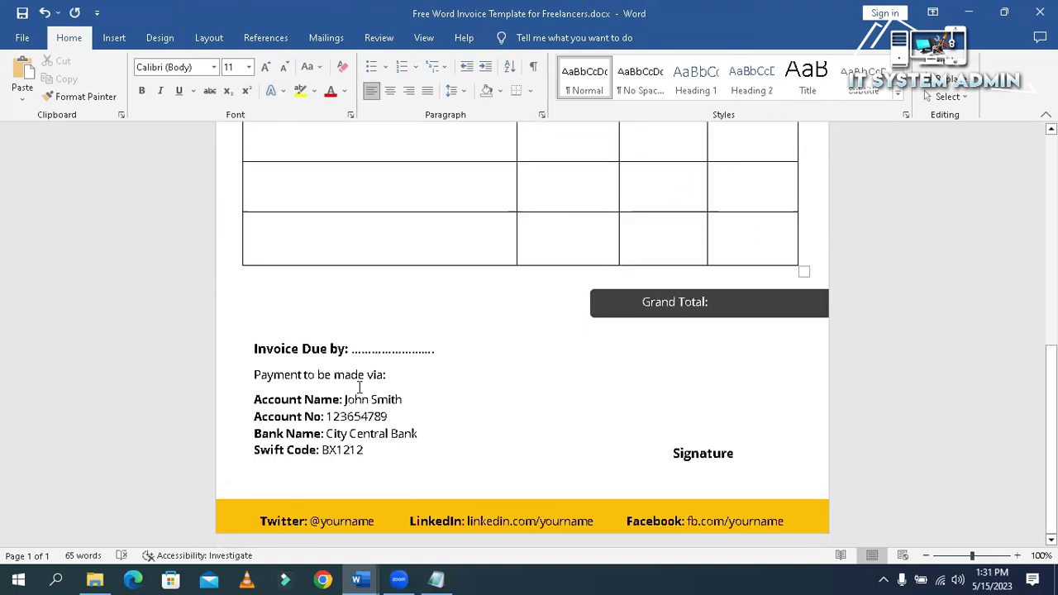
- Erase the values after Account Name, Account No, Bank Name and Swift Code in the payment box
click(336, 405)
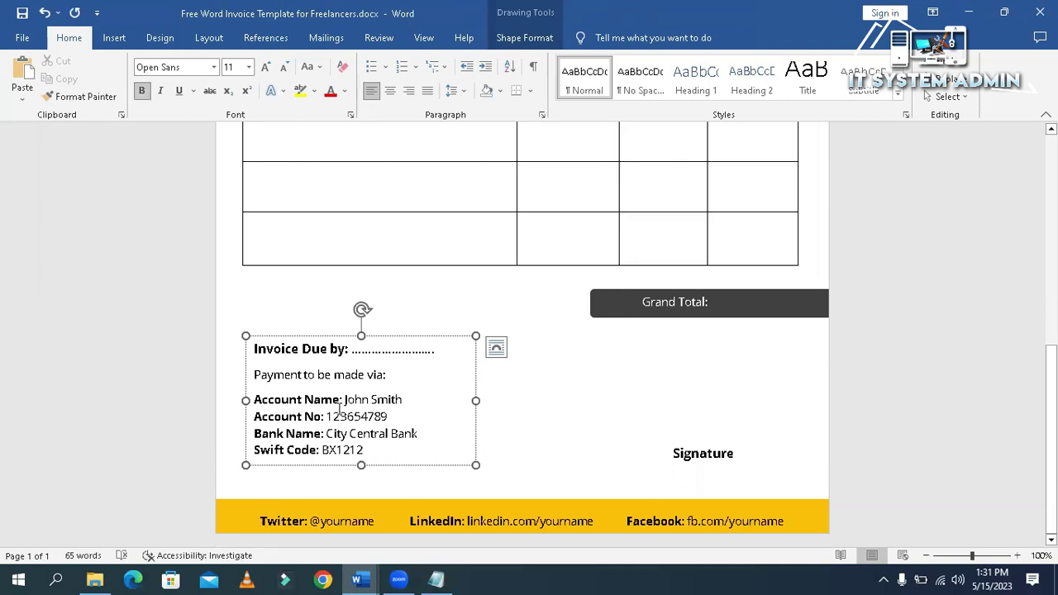
click(413, 399)
key(BackSpace)
key(BackSpace)
key(BackSpace)
key(BackSpace)
key(BackSpace)
key(BackSpace)
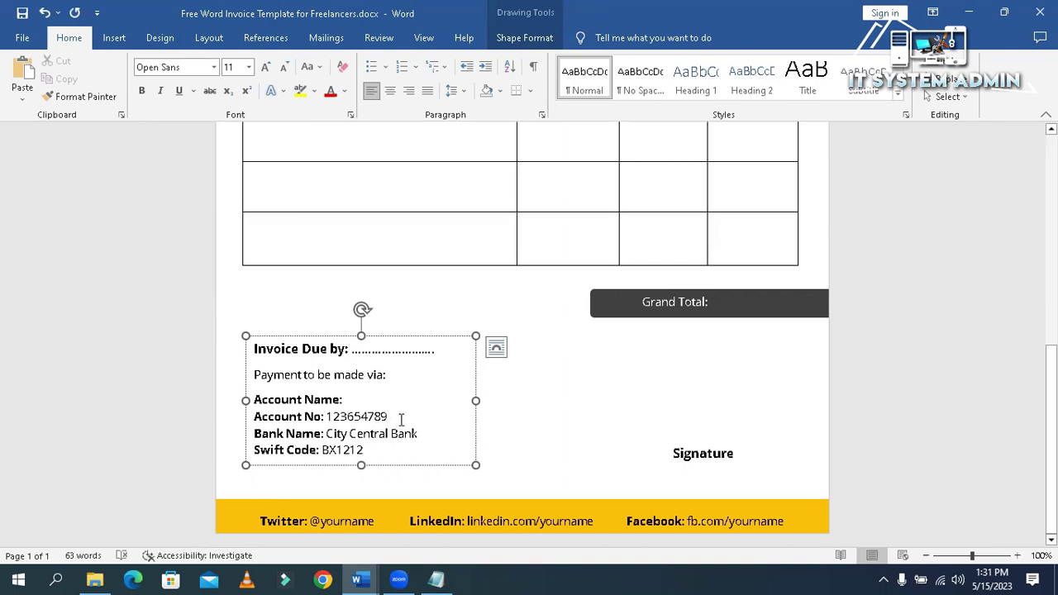
key(BackSpace)
key(BackSpace)
key(BackSpace)
key(BackSpace)
key(BackSpace)
key(BackSpace)
click(420, 438)
key(BackSpace)
key(BackSpace)
key(BackSpace)
key(BackSpace)
key(BackSpace)
key(BackSpace)
key(BackSpace)
key(BackSpace)
key(BackSpace)
key(BackSpace)
key(BackSpace)
key(BackSpace)
key(BackSpace)
key(BackSpace)
click(379, 450)
key(BackSpace)
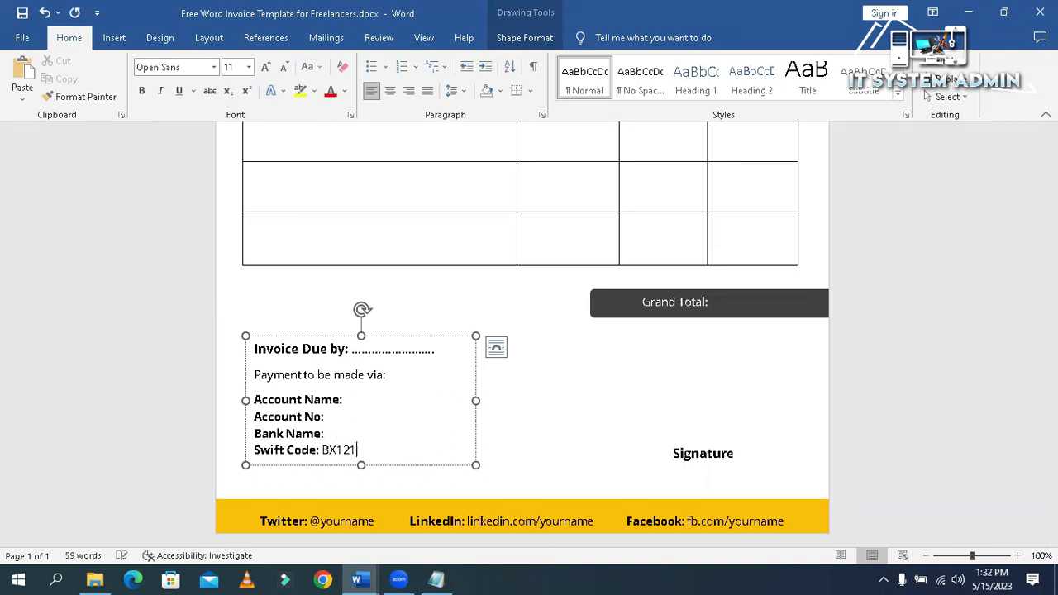
key(BackSpace)
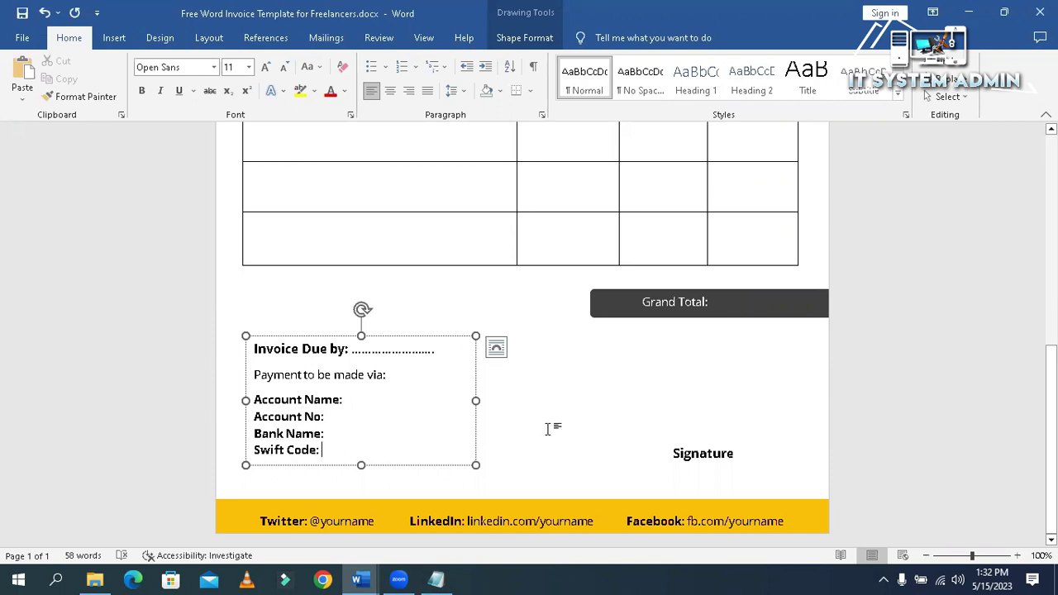
click(701, 453)
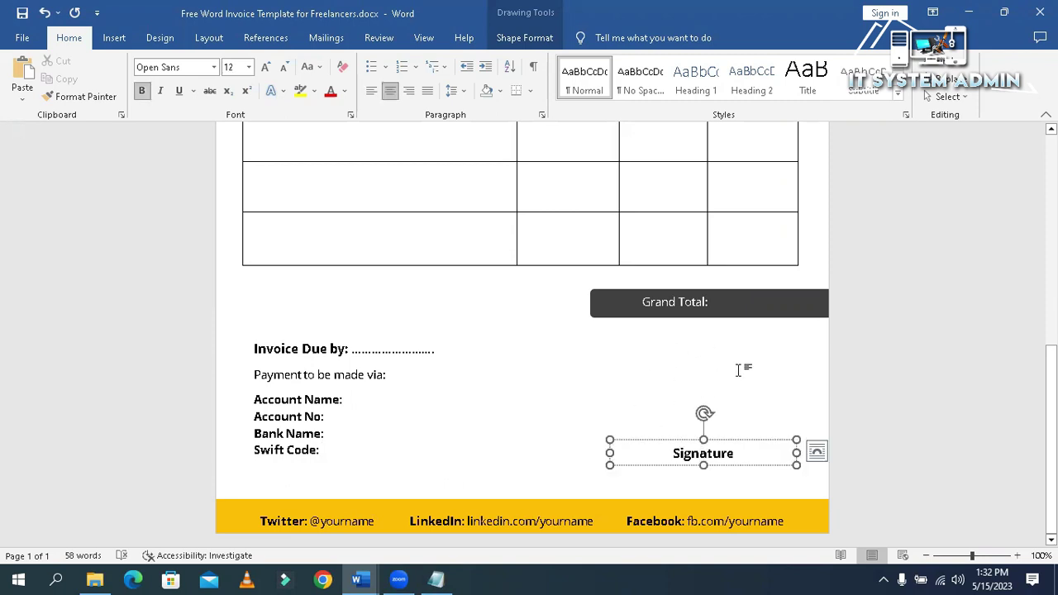
key(ctrl+Home)
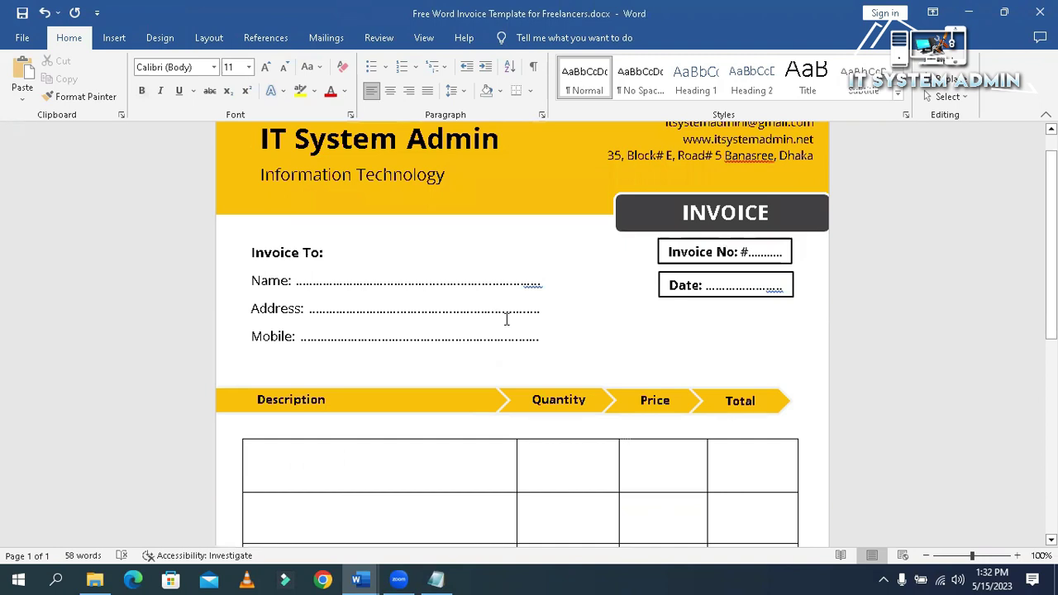
- Merge the Description column's cells into one tall cell
scroll(505, 318, down, 2)
scroll(505, 321, down, 1)
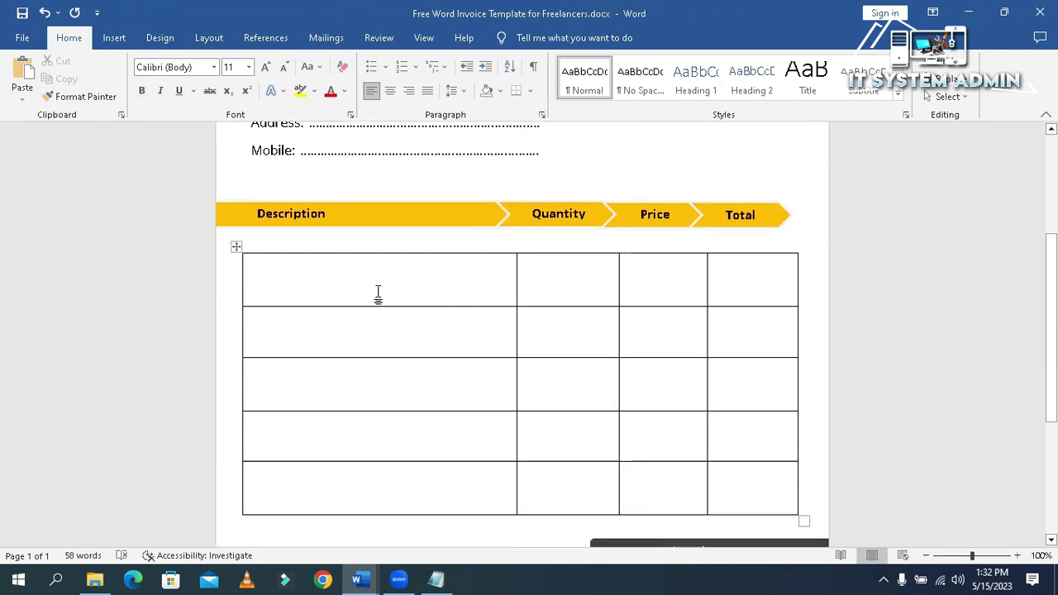
drag(384, 291, 381, 473)
click(381, 472)
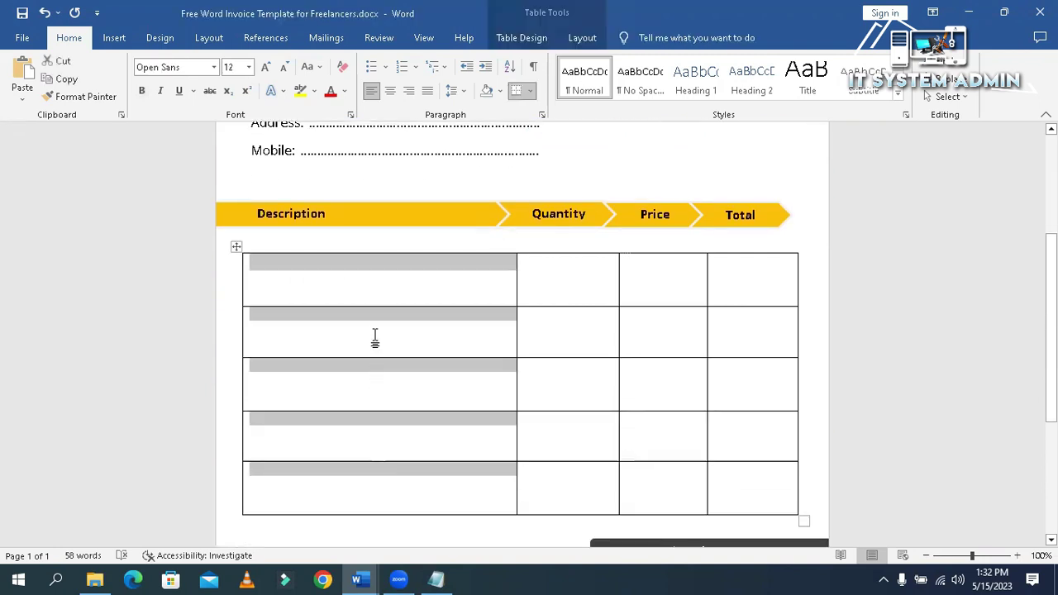
right_click(386, 270)
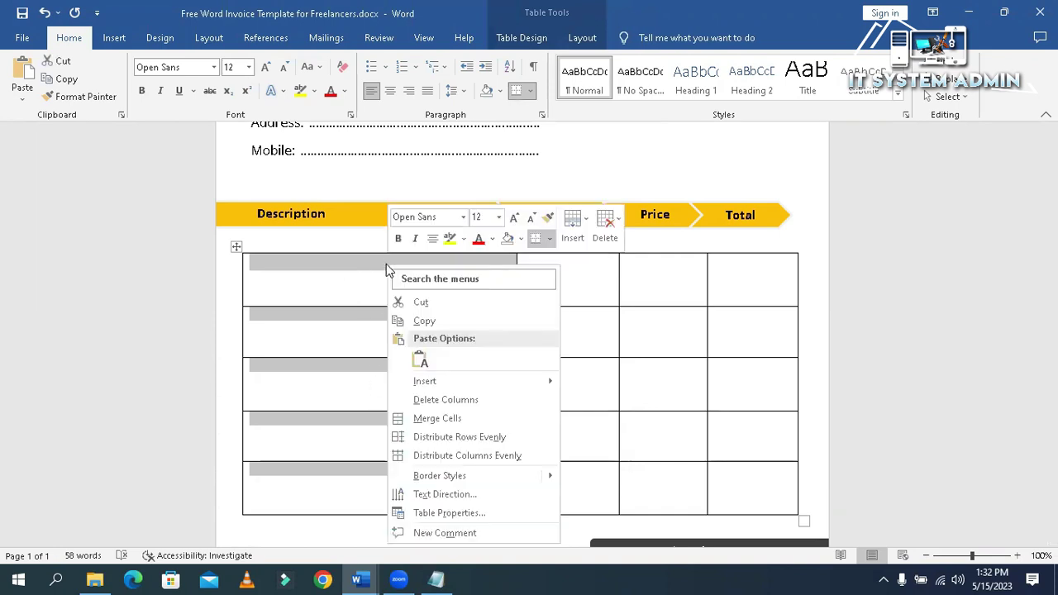
click(405, 419)
- Merge the Quantity column's cells into one, undoing an accidental column deletion
drag(547, 279, 572, 439)
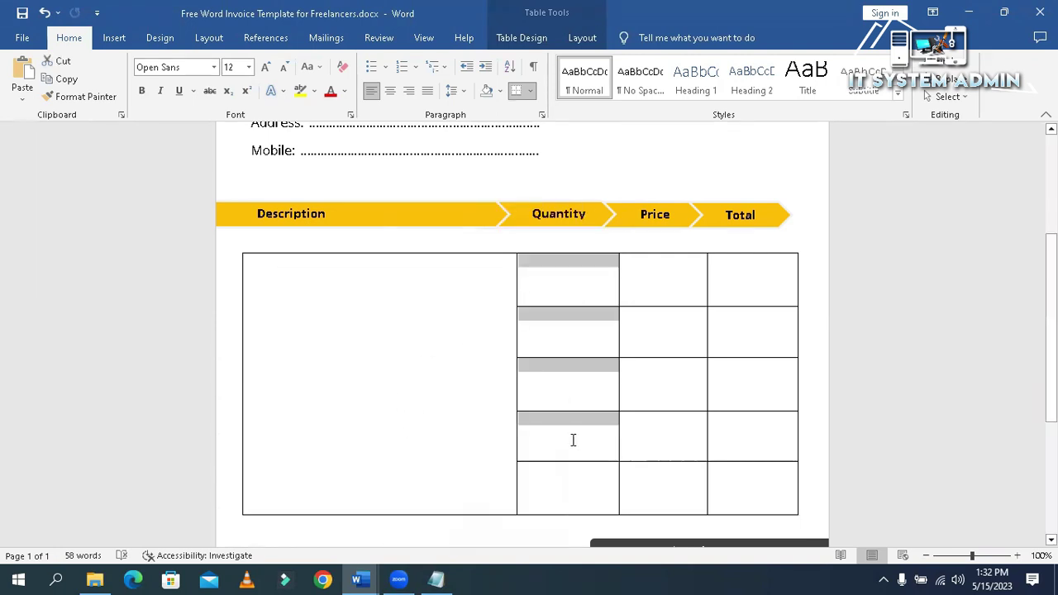
scroll(572, 440, down, 1)
click(573, 439)
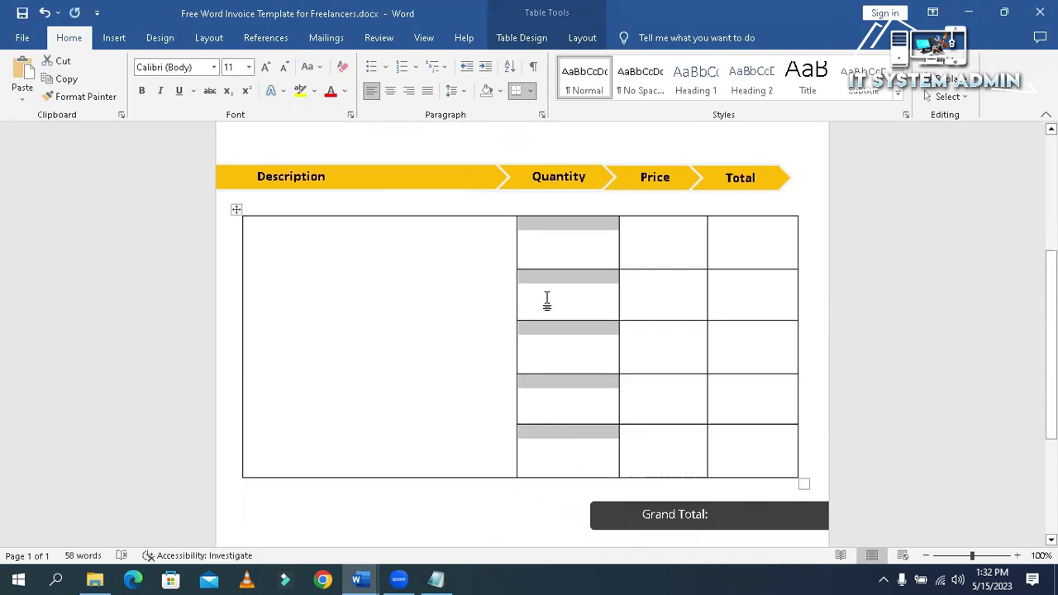
right_click(556, 279)
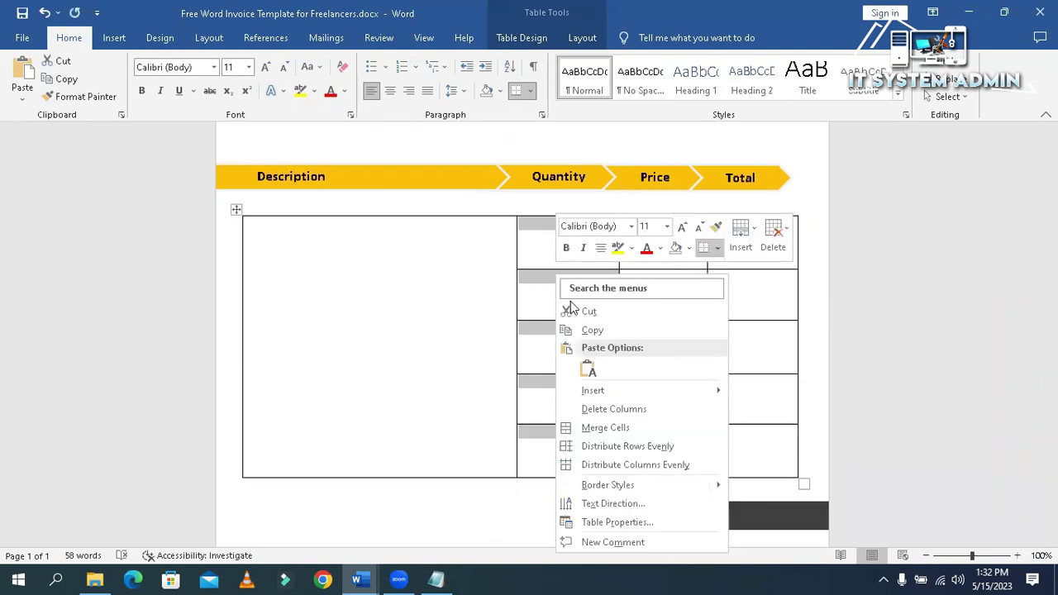
click(602, 411)
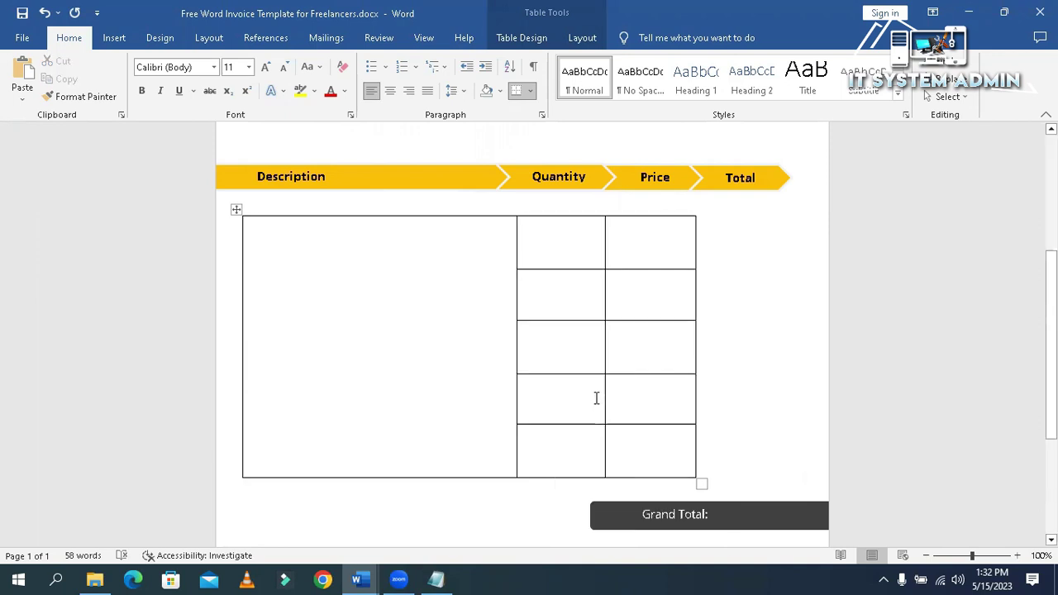
key(ctrl+z)
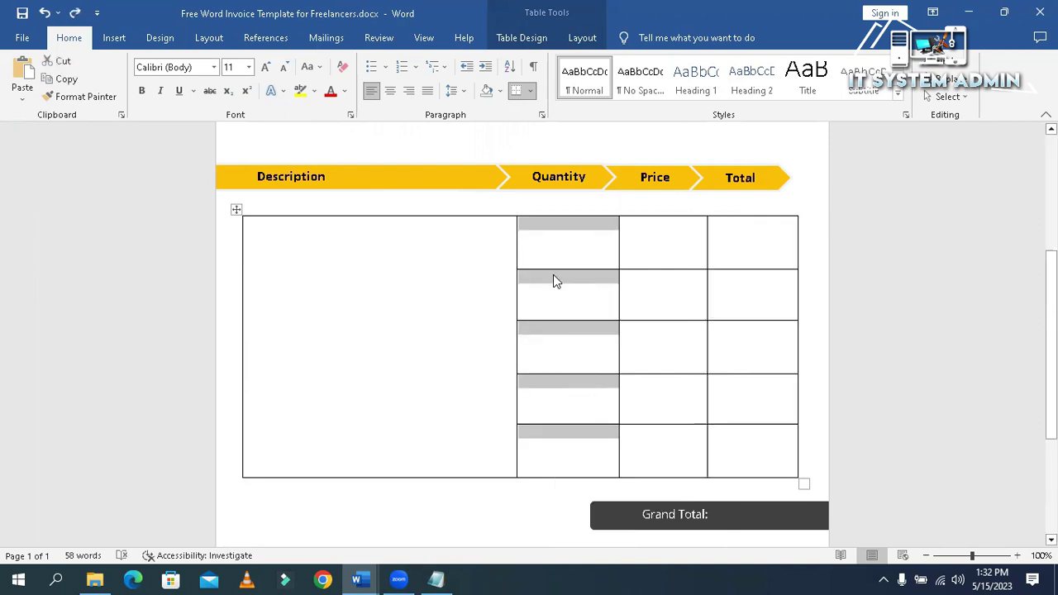
right_click(555, 281)
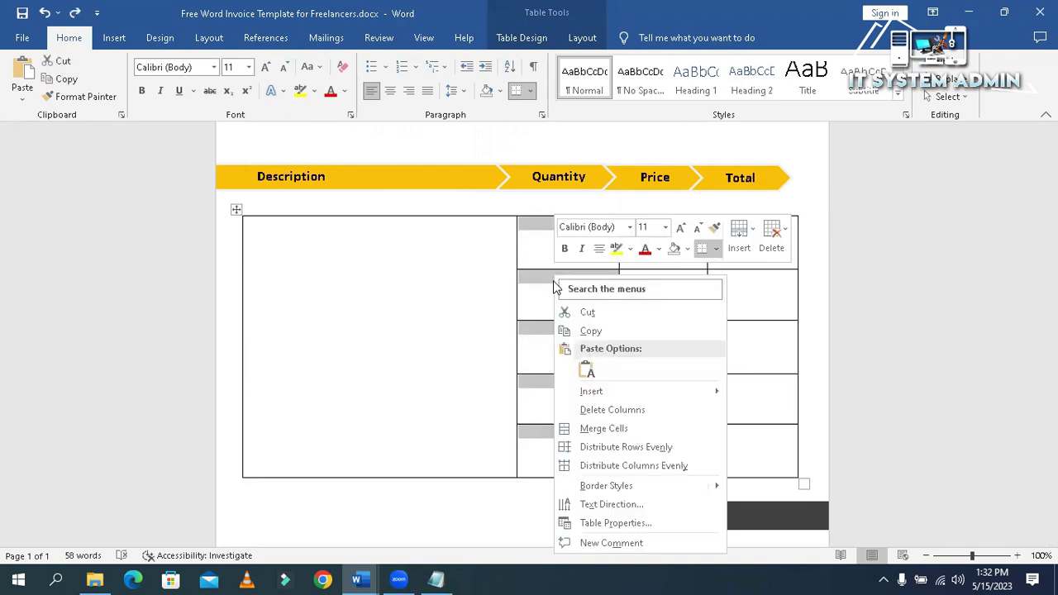
click(584, 429)
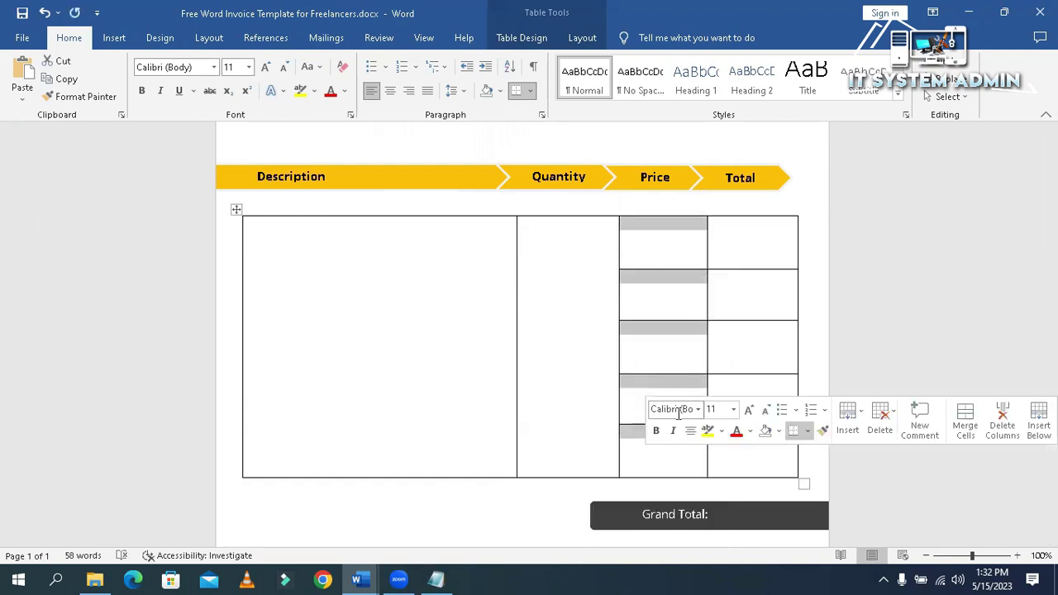
- Merge the Price and Total columns' cells into single tall cells
right_click(651, 224)
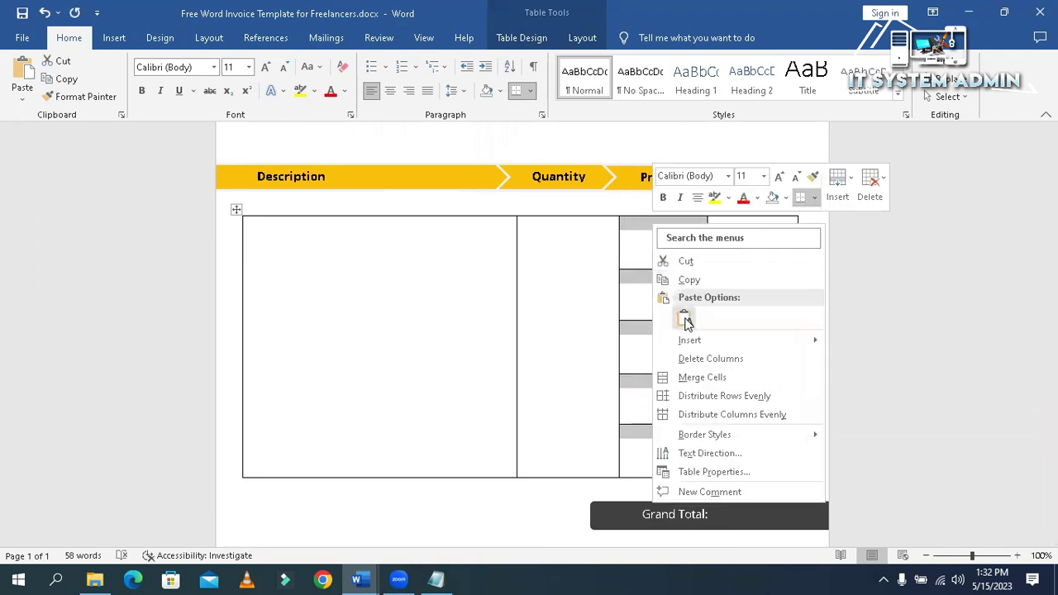
click(700, 378)
drag(745, 242, 764, 446)
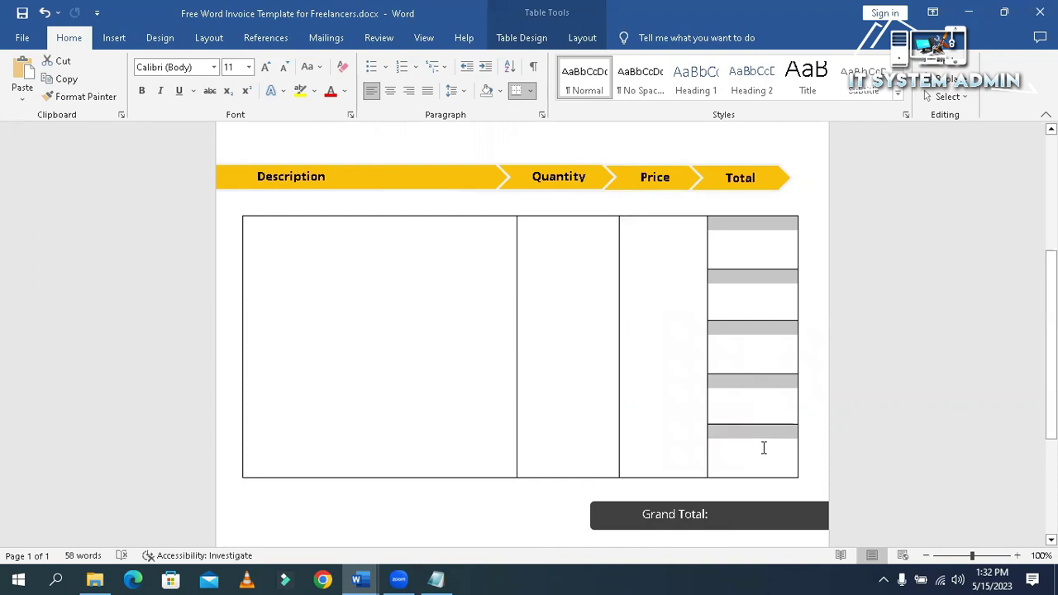
right_click(739, 224)
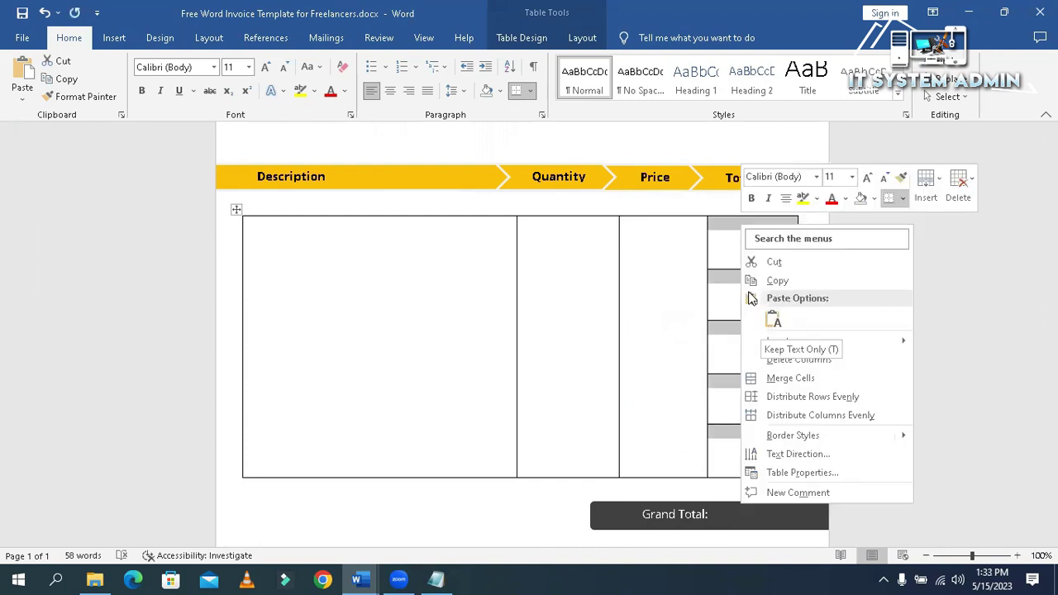
click(790, 378)
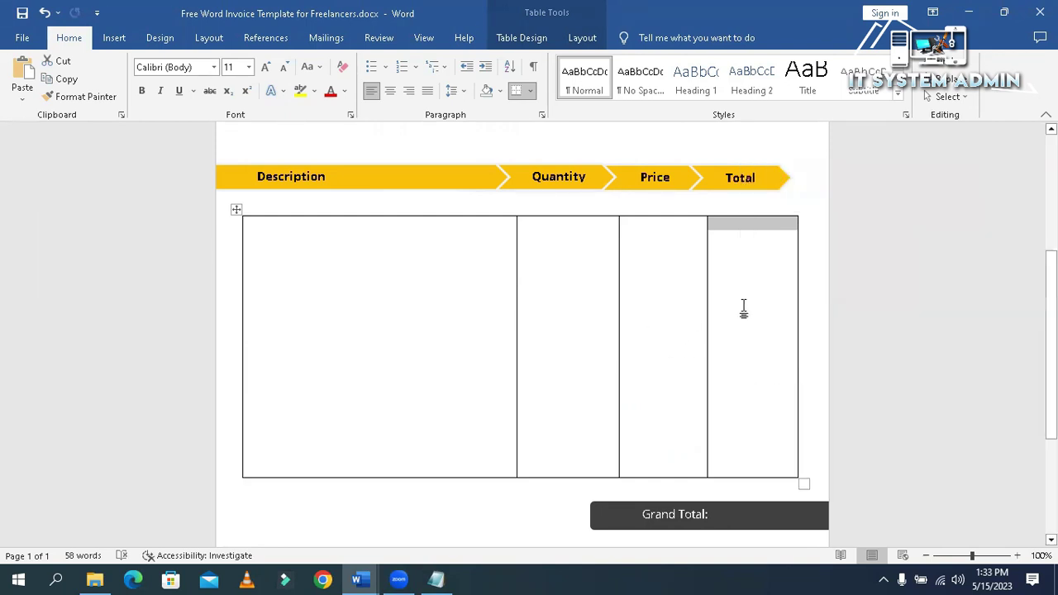
key(ctrl+Home)
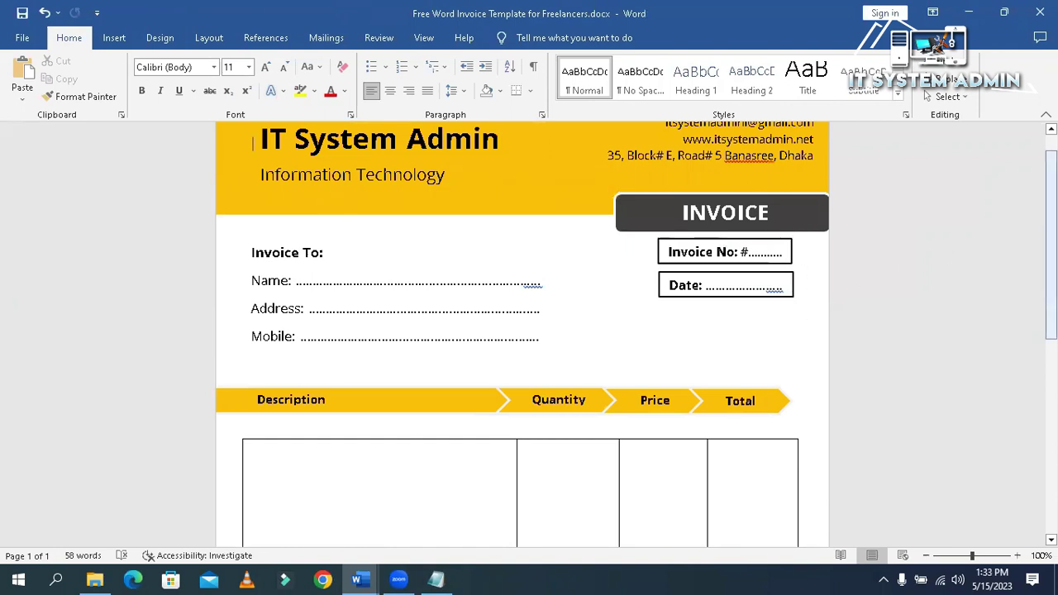
scroll(520, 331, down, 7)
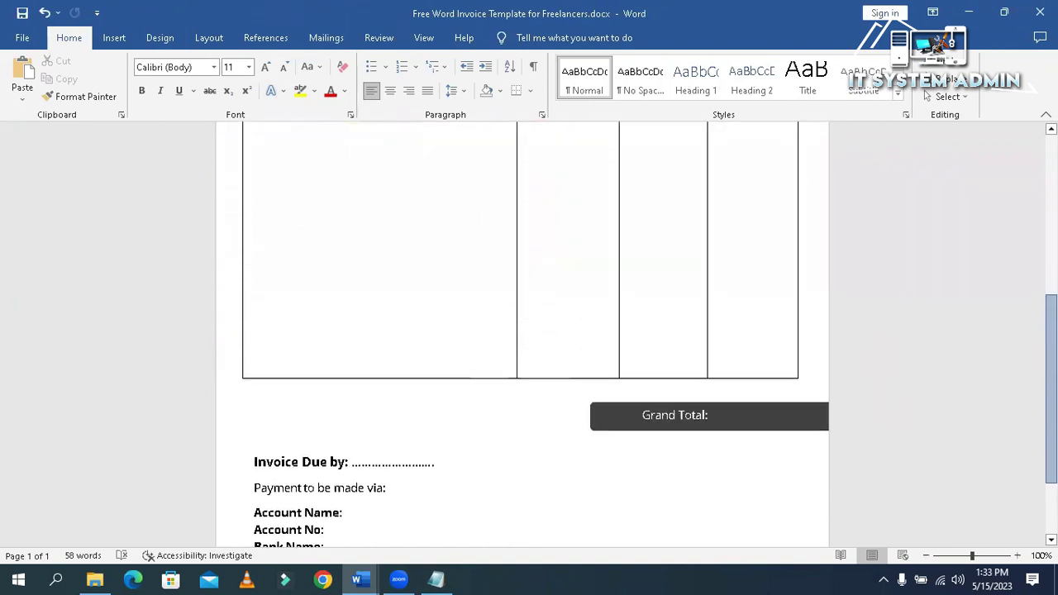
scroll(522, 331, up, 8)
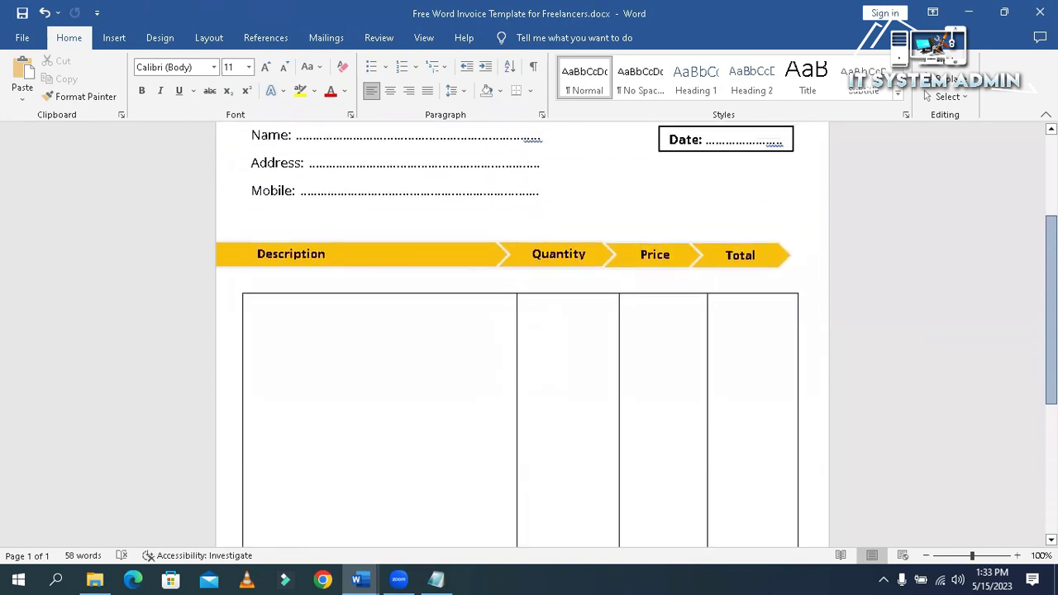
scroll(522, 331, up, 3)
scroll(523, 330, up, 1)
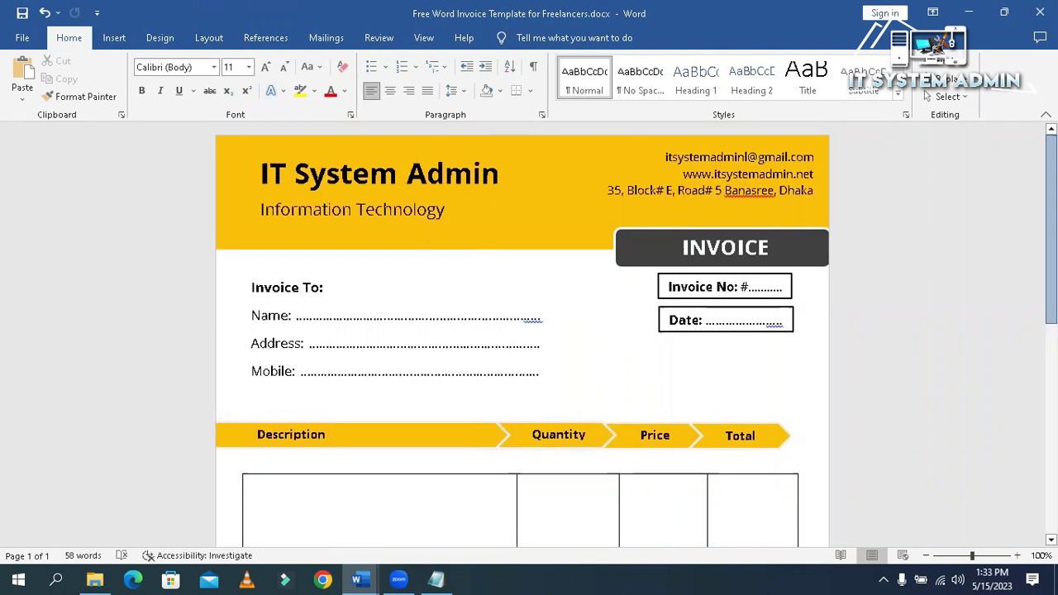
scroll(523, 330, down, 3)
scroll(522, 331, down, 6)
scroll(522, 331, down, 2)
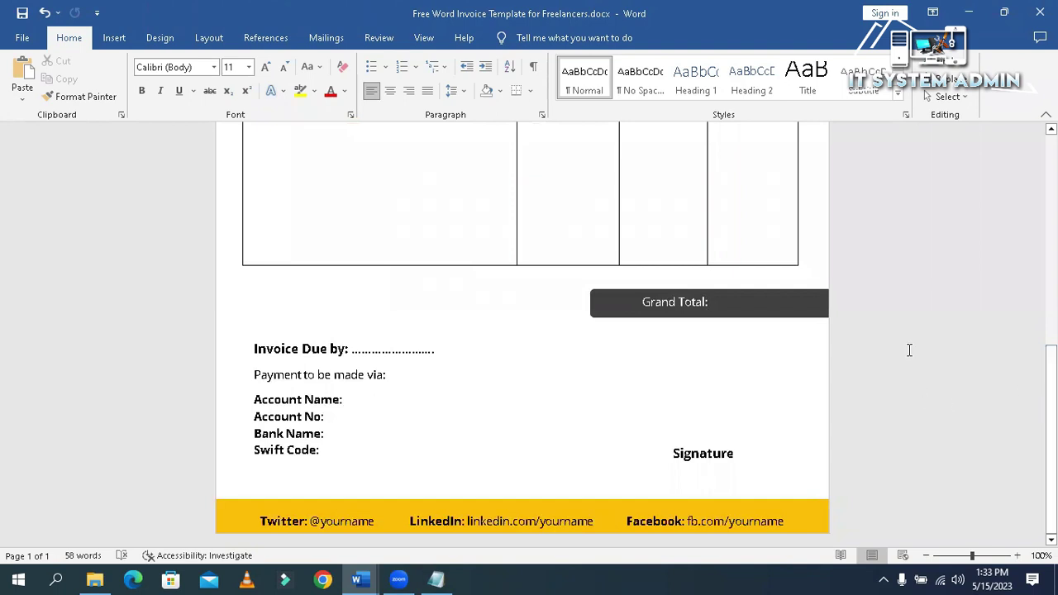
ctrl+scroll(909, 351, down, 1)
ctrl+scroll(909, 351, down, 1)
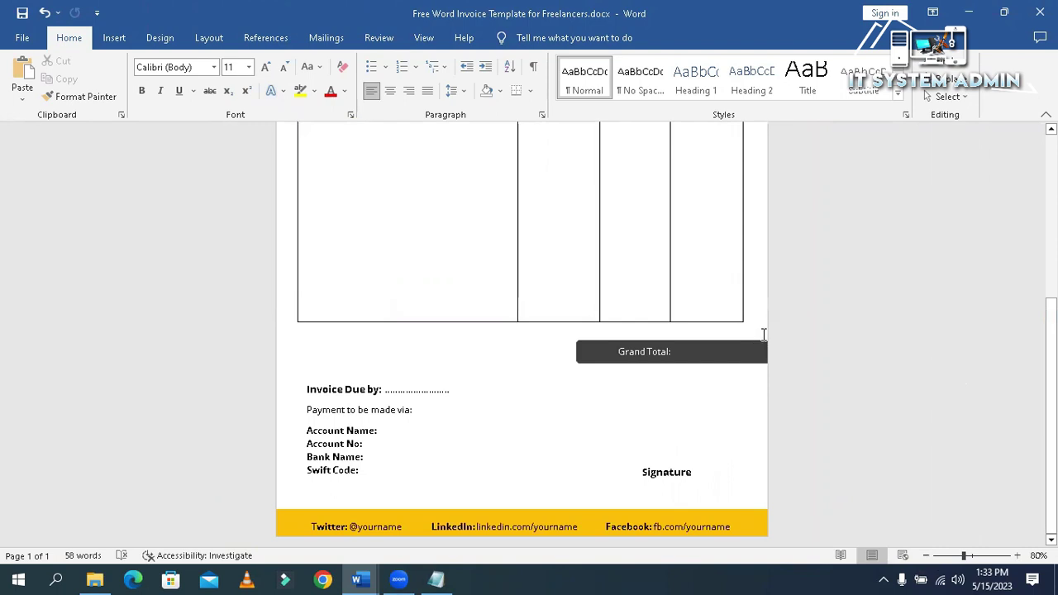
scroll(764, 334, up, 3)
scroll(764, 334, up, 2)
scroll(764, 333, up, 1)
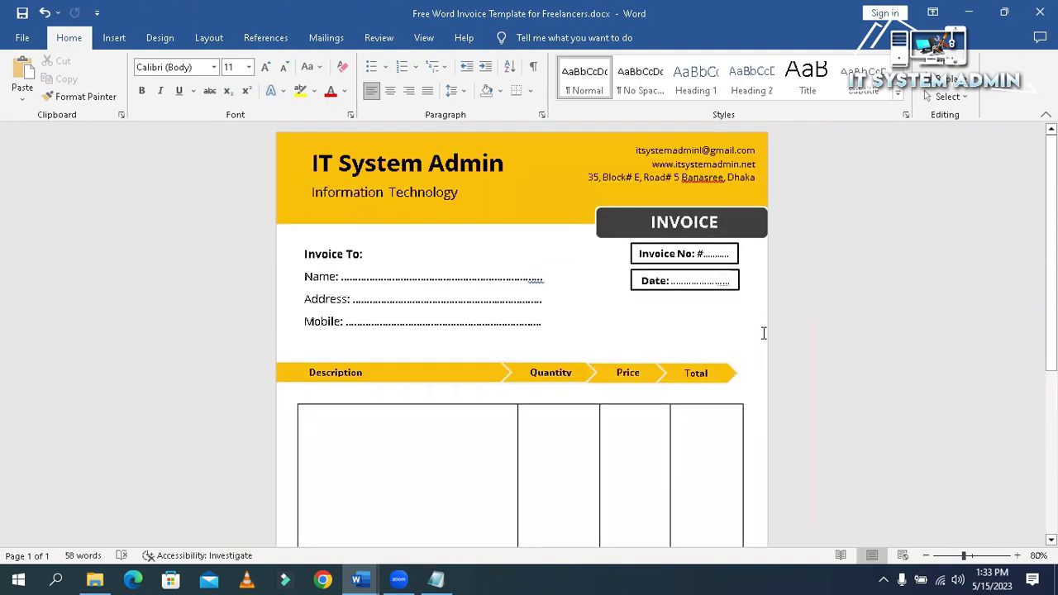
scroll(763, 334, down, 2)
scroll(764, 333, down, 3)
ctrl+scroll(738, 293, down, 4)
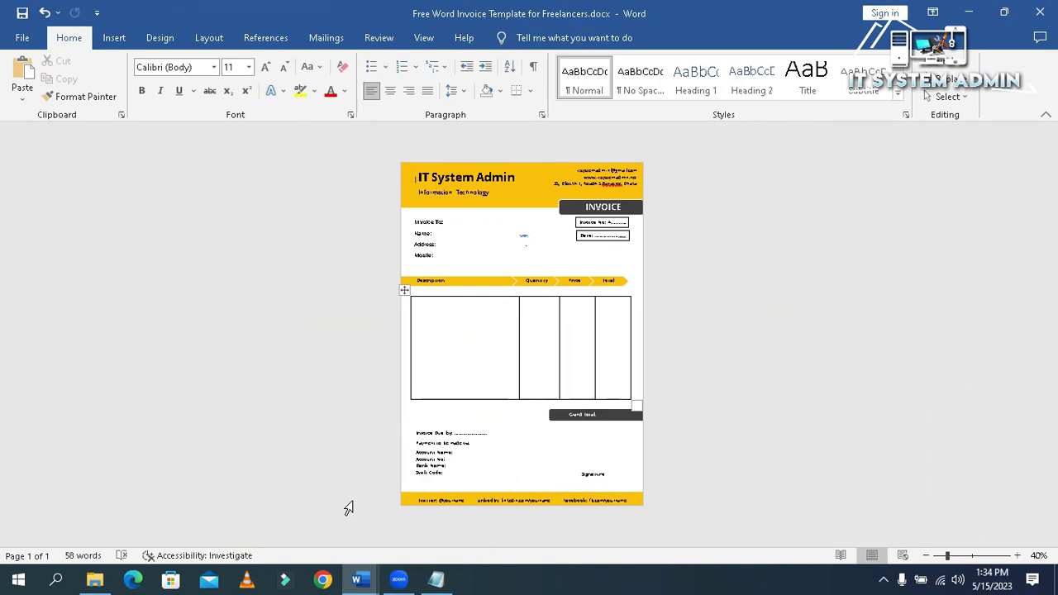
triple_click(340, 383)
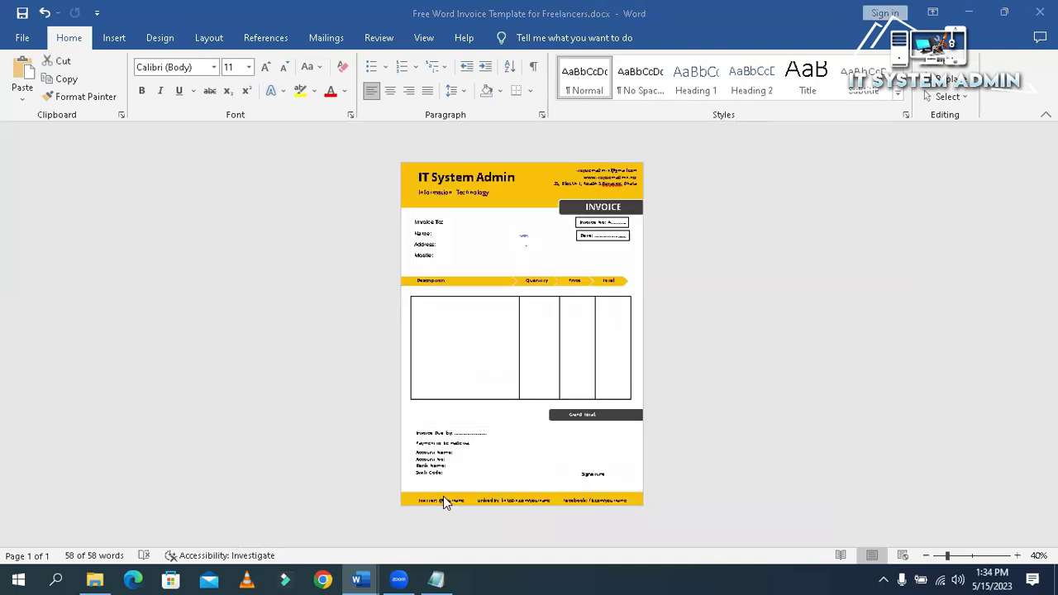
scroll(895, 515, up, 3)
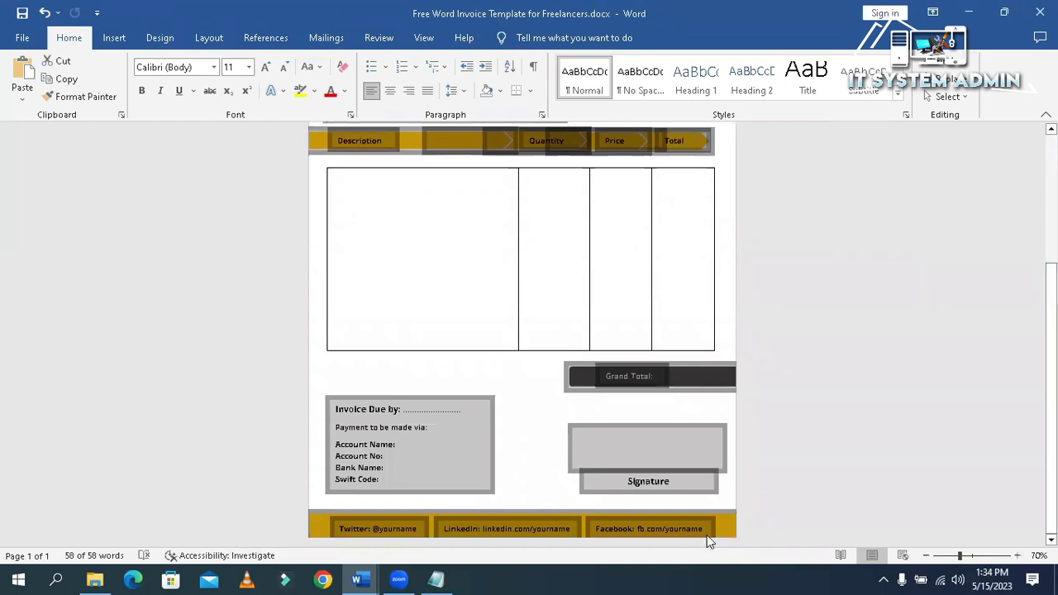
click(534, 413)
scroll(534, 415, up, 3)
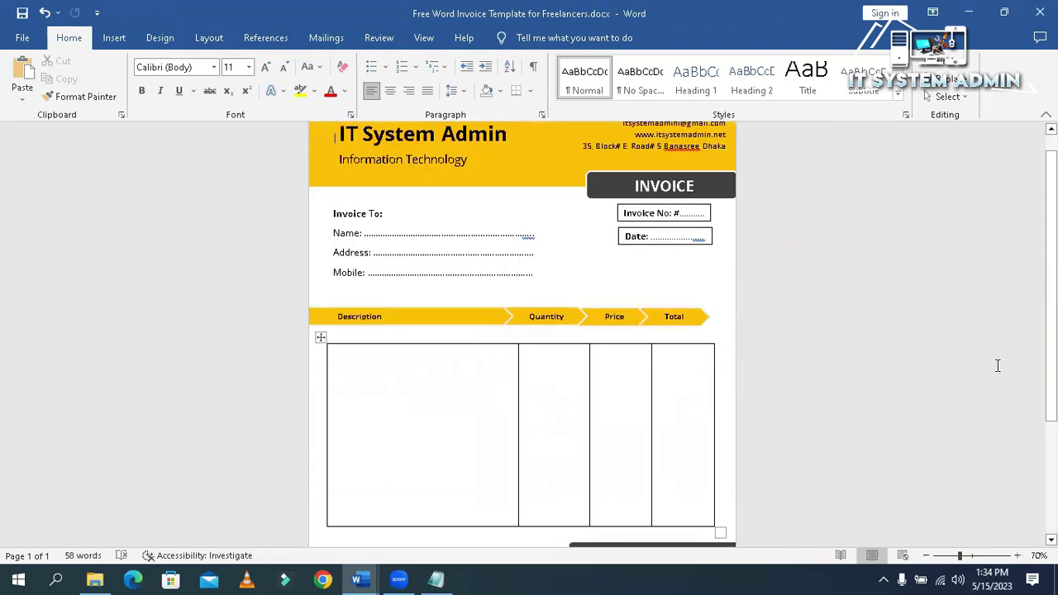
scroll(533, 415, down, 3)
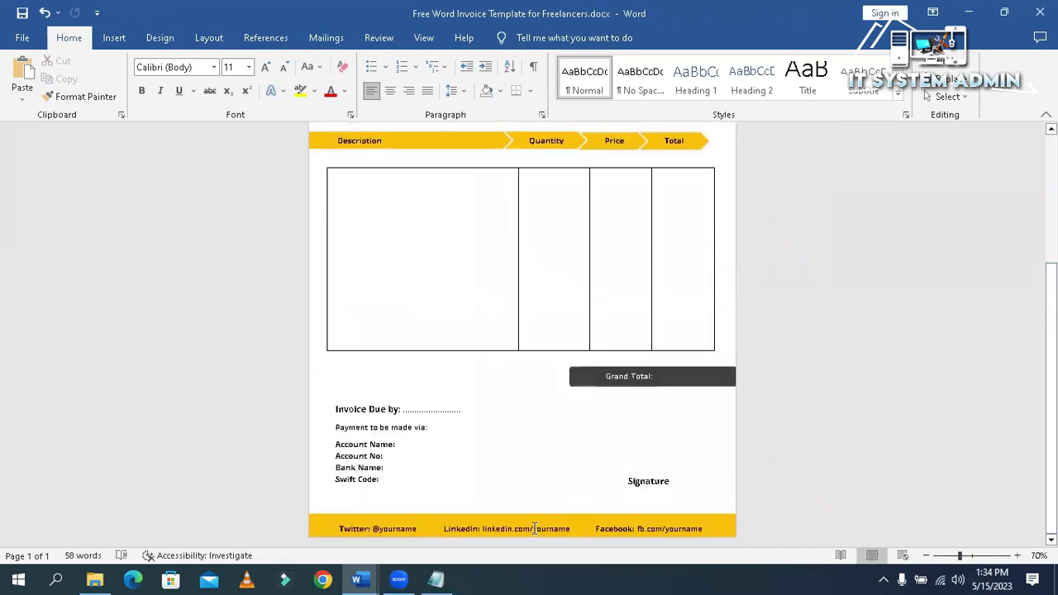
click(397, 530)
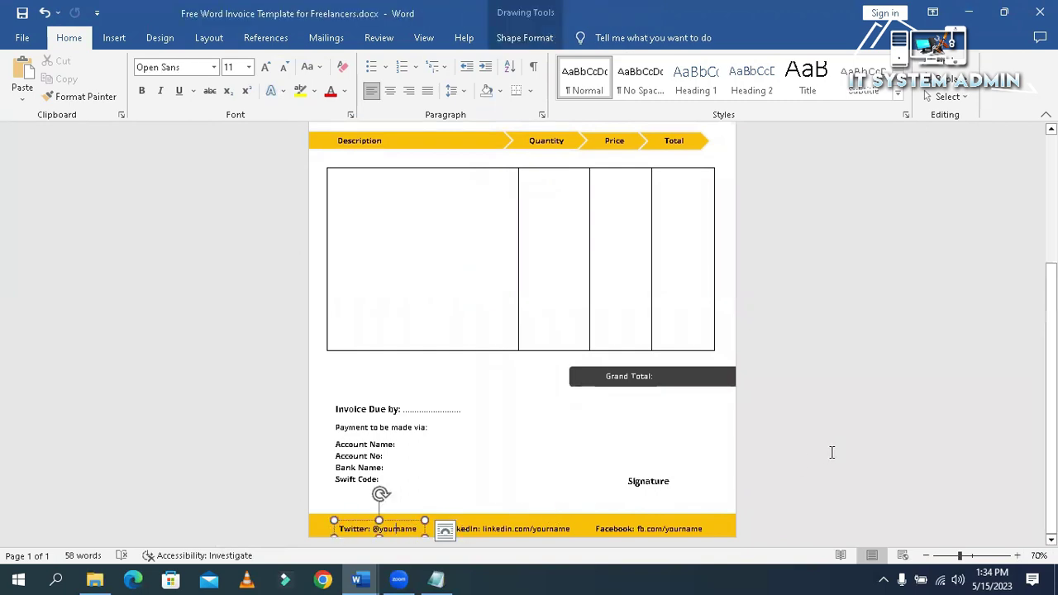
- Zoom to 110% and replace 'yourname' in the Twitter handle with ITSystemadmin
click(1017, 556)
click(1018, 556)
click(1018, 555)
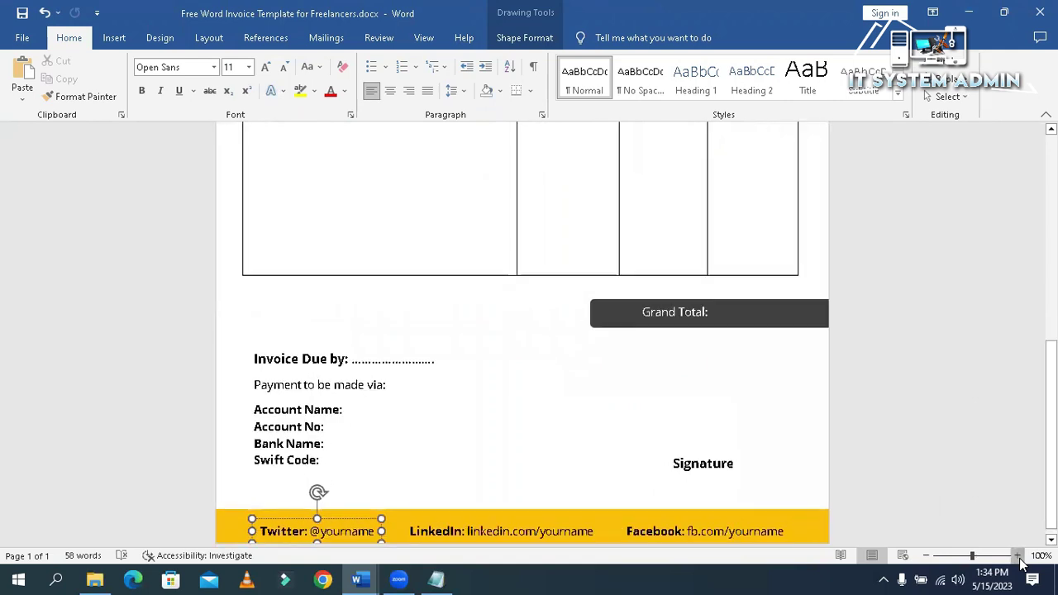
click(1017, 555)
scroll(389, 531, down, 2)
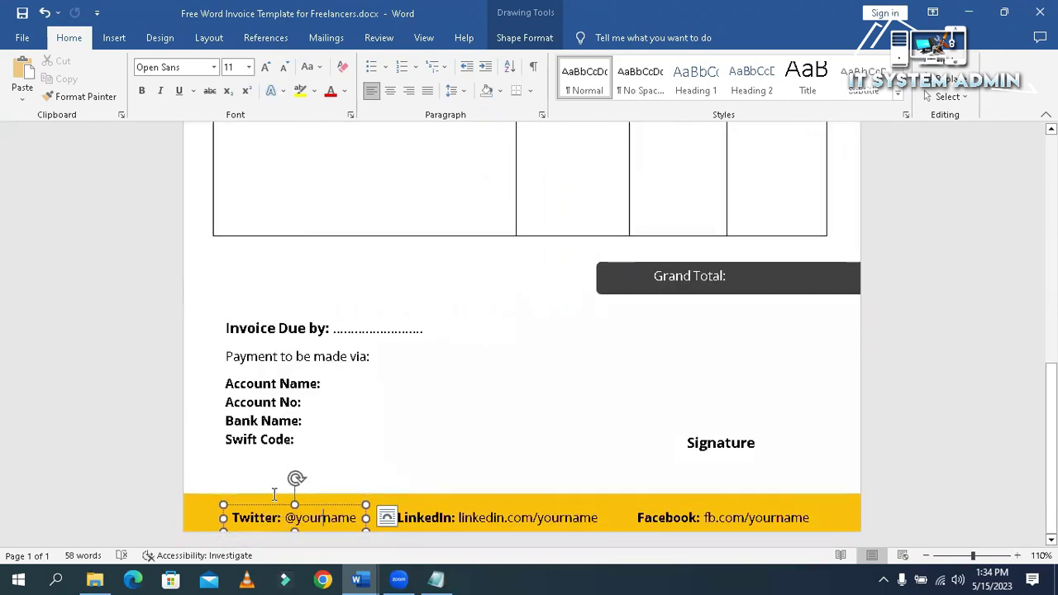
click(358, 517)
key(BackSpace)
key(BackSpace)
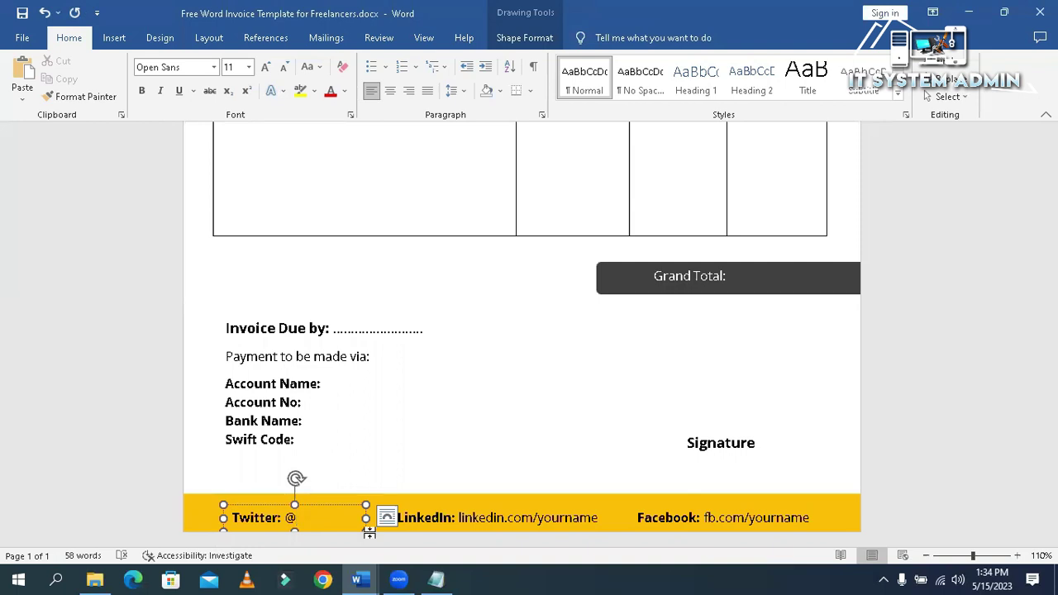
text(ITSyste)
key(ctrl+z)
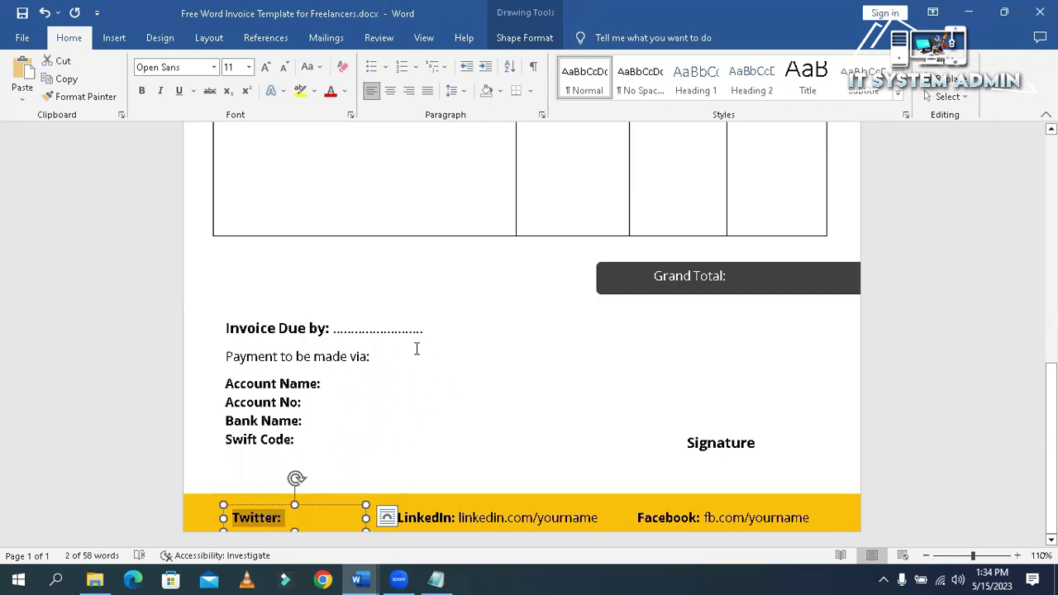
- Set the Twitter text to size 9 and widen its box to fit
click(248, 67)
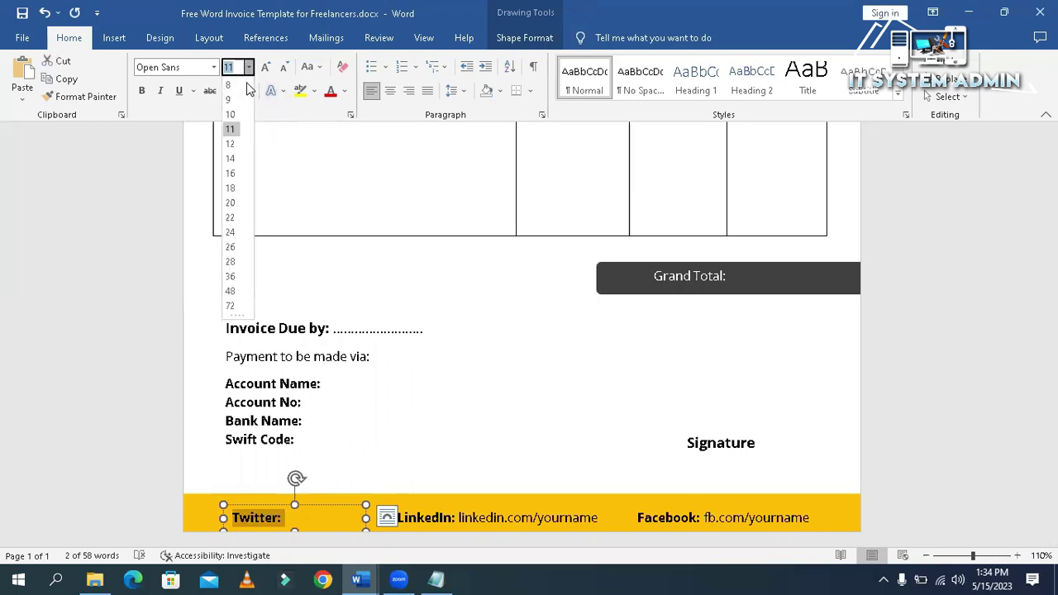
click(236, 99)
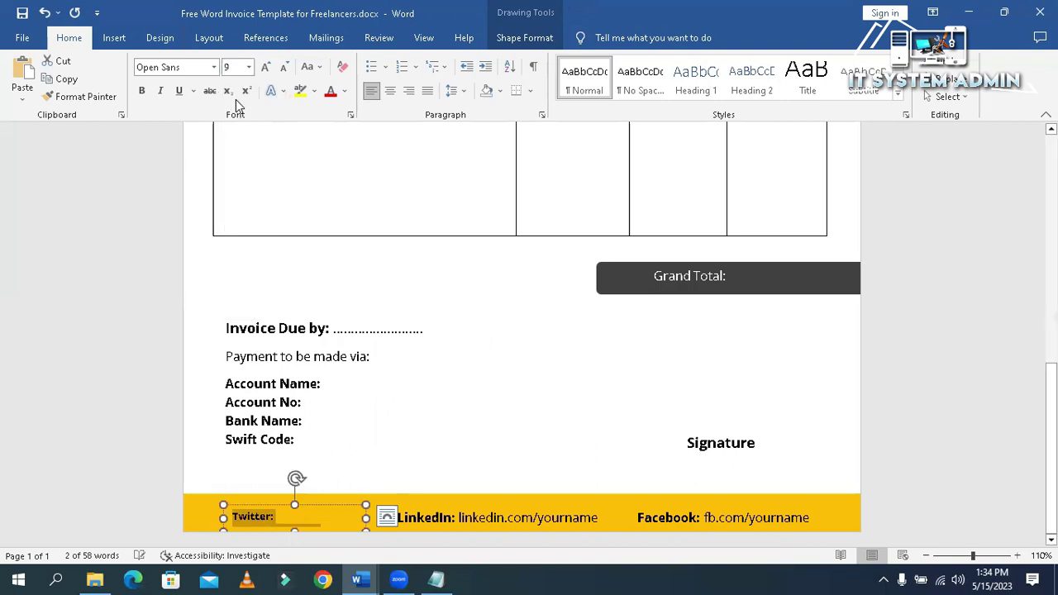
drag(363, 518, 377, 516)
text(@ITSystemadmin)
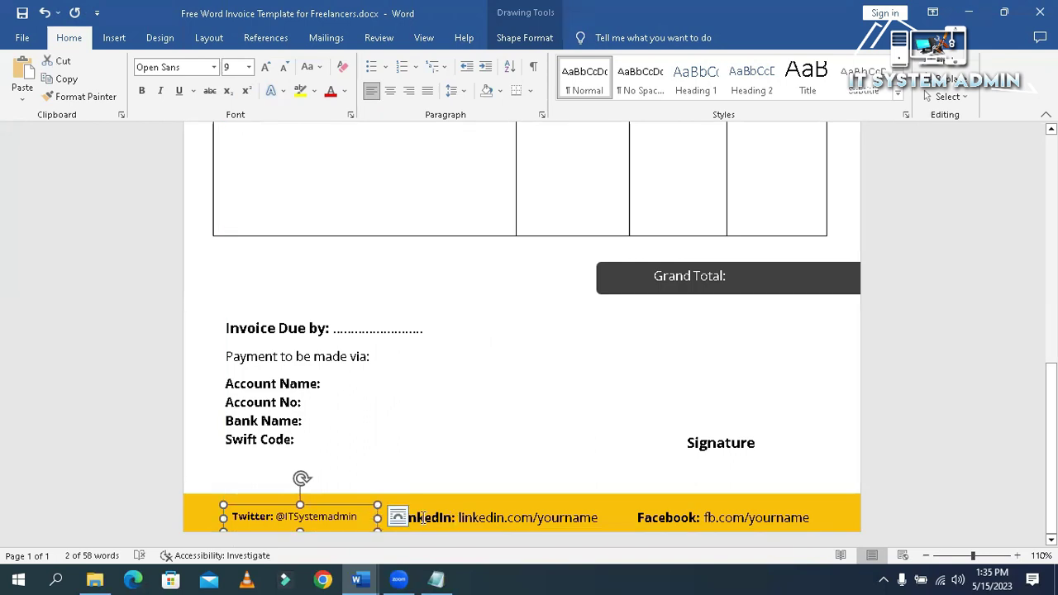
mouse_move(289, 505)
mouse_down()
mouse_move(289, 517)
mouse_move(289, 505)
mouse_up()
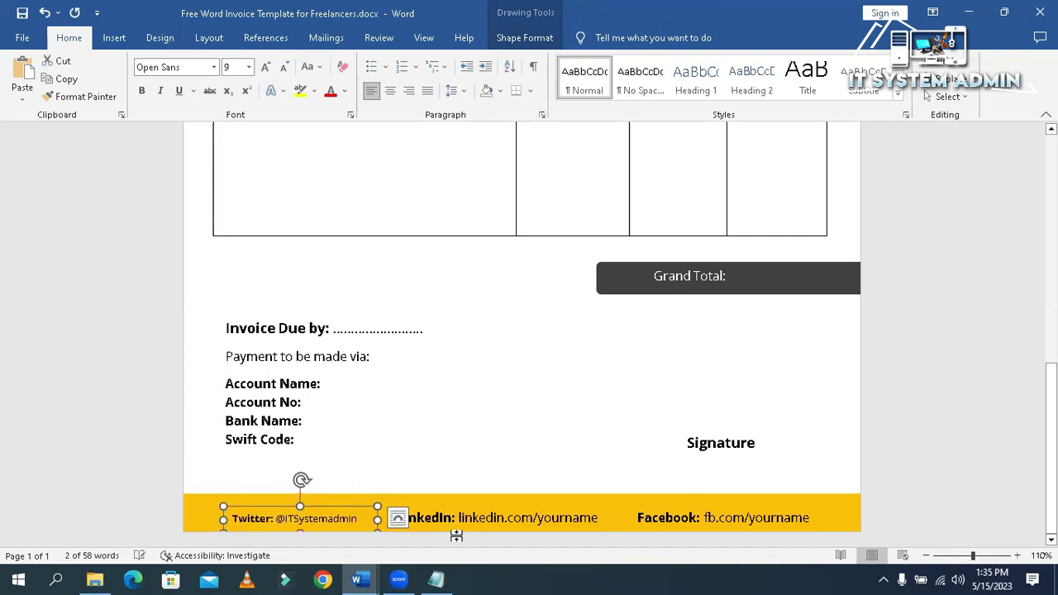
- Replace 'yourname' in the LinkedIn link with ITSystemAdmin and resize its box to fit
click(453, 517)
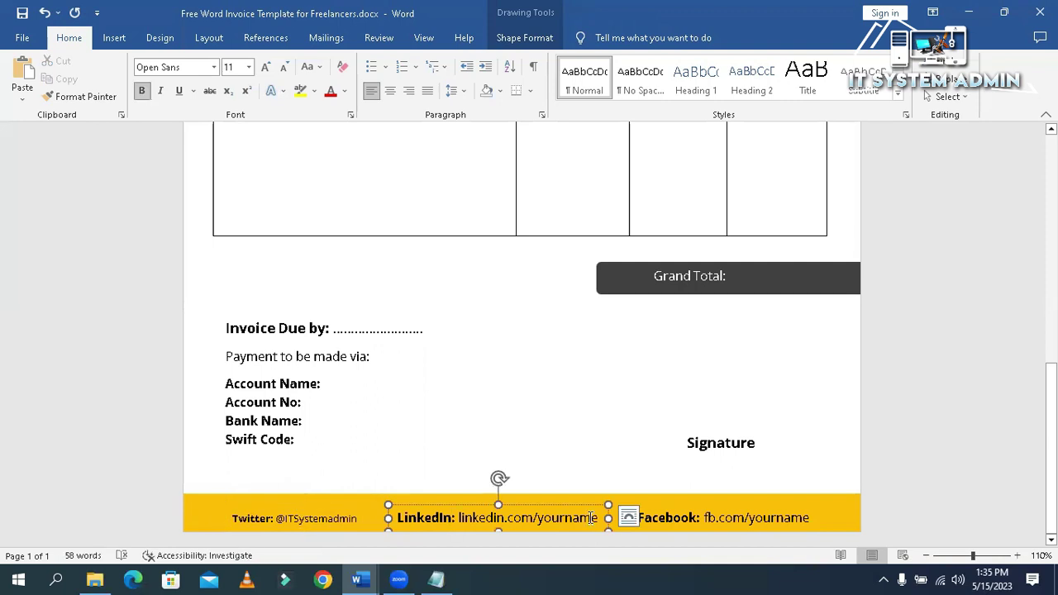
drag(599, 517, 539, 517)
text(ITS)
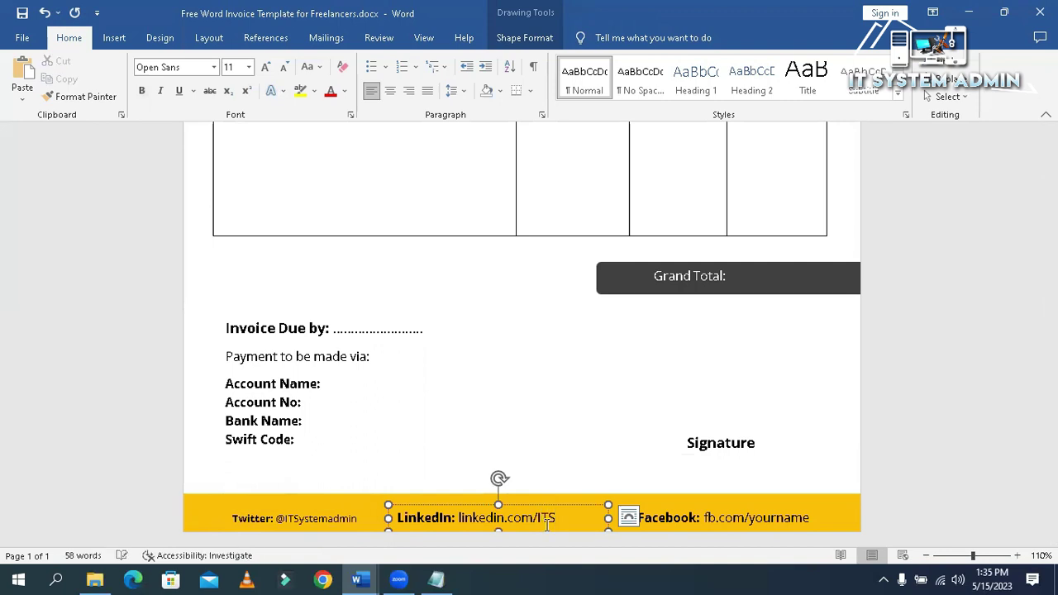
text(ystem)
key(BackSpace)
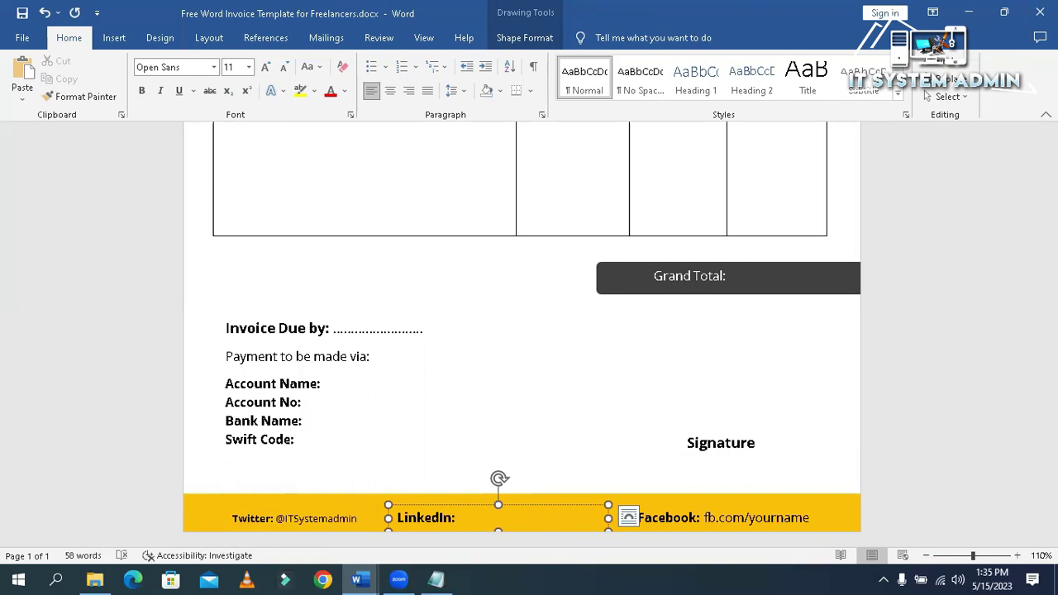
drag(608, 519, 650, 518)
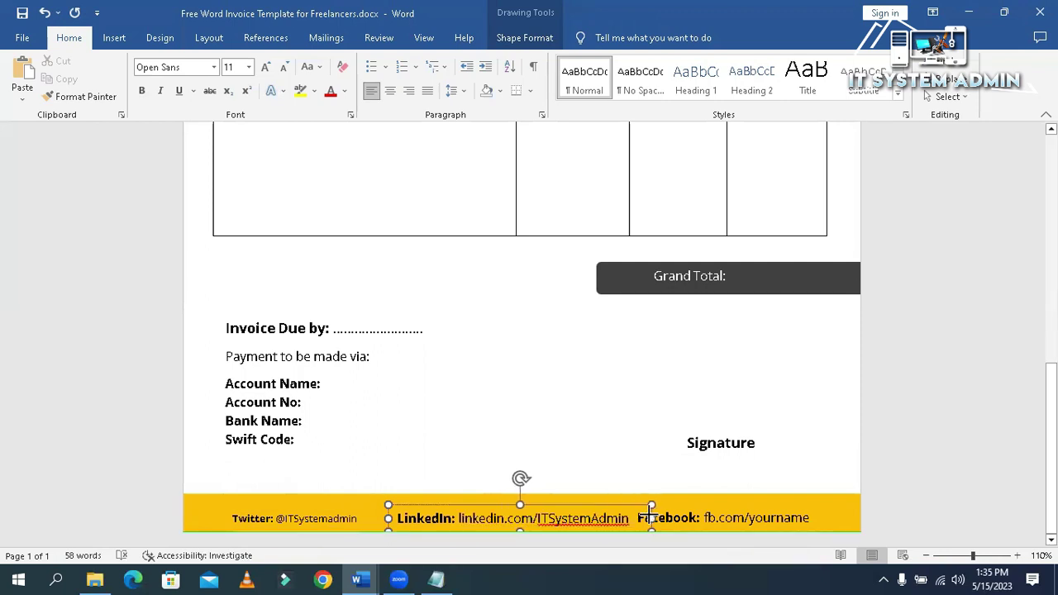
drag(651, 517, 643, 518)
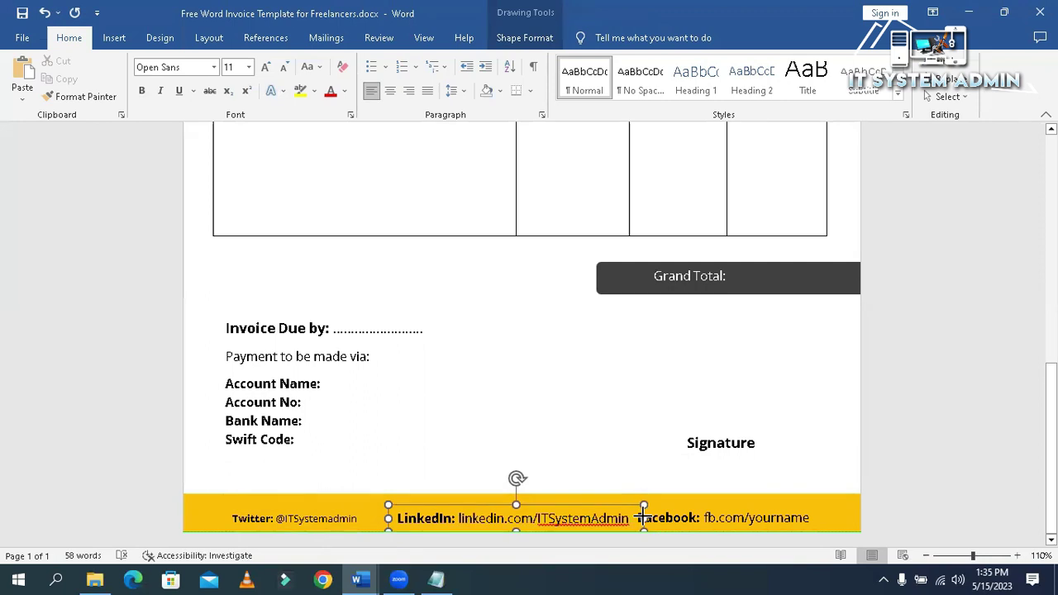
- Replace 'yourname' with ITSystemAdmin in the Facebook link and resize the box to show it
click(719, 518)
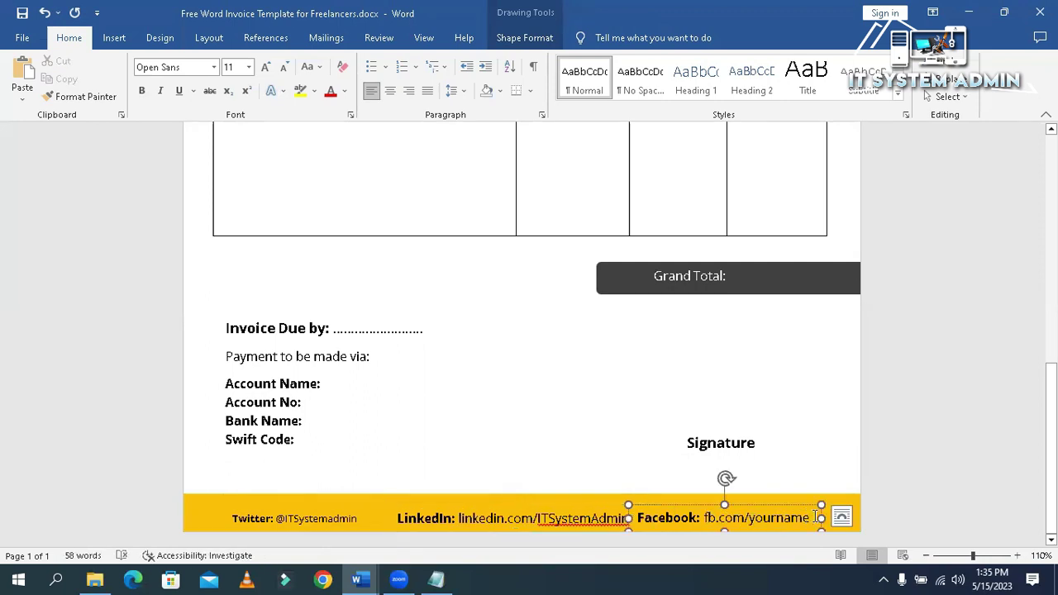
drag(819, 517, 830, 518)
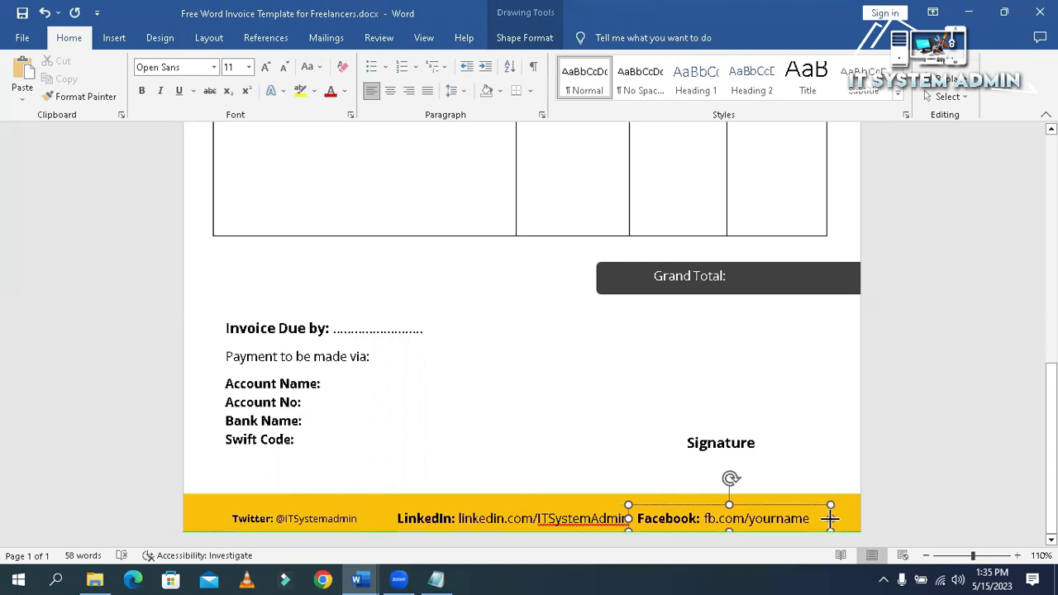
click(808, 519)
key(BackSpace)
key(BackSpace)
key(BackSpace)
key(BackSpace)
key(BackSpace)
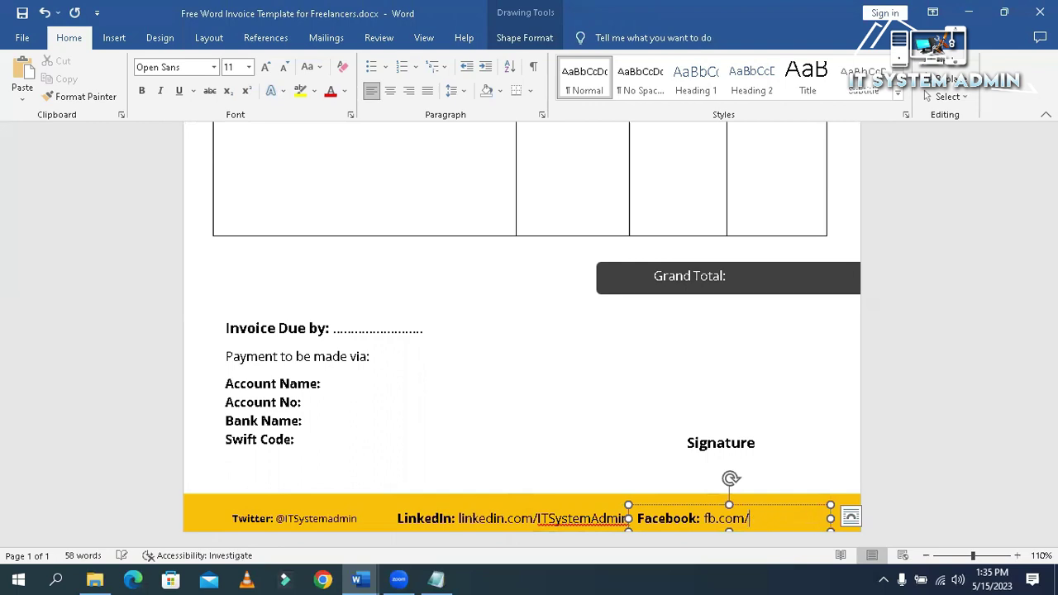
text(IT)
text(Syste)
text(mAd)
key(ctrl+z)
mouse_move(829, 518)
mouse_down()
mouse_move(854, 518)
mouse_move(670, 519)
mouse_up()
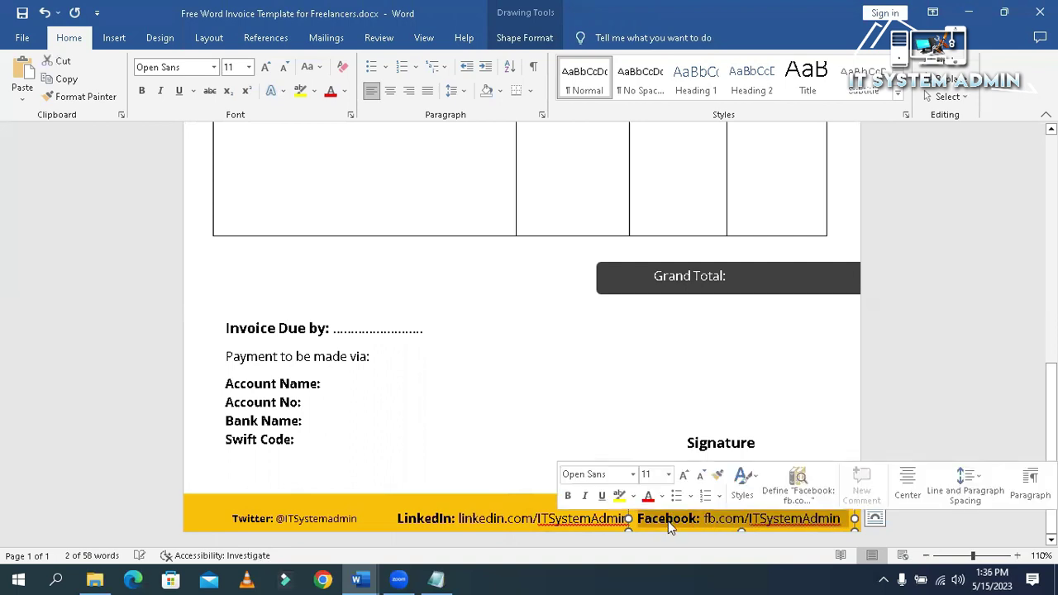
- Set the Facebook and LinkedIn footer link text to font size 10
click(668, 478)
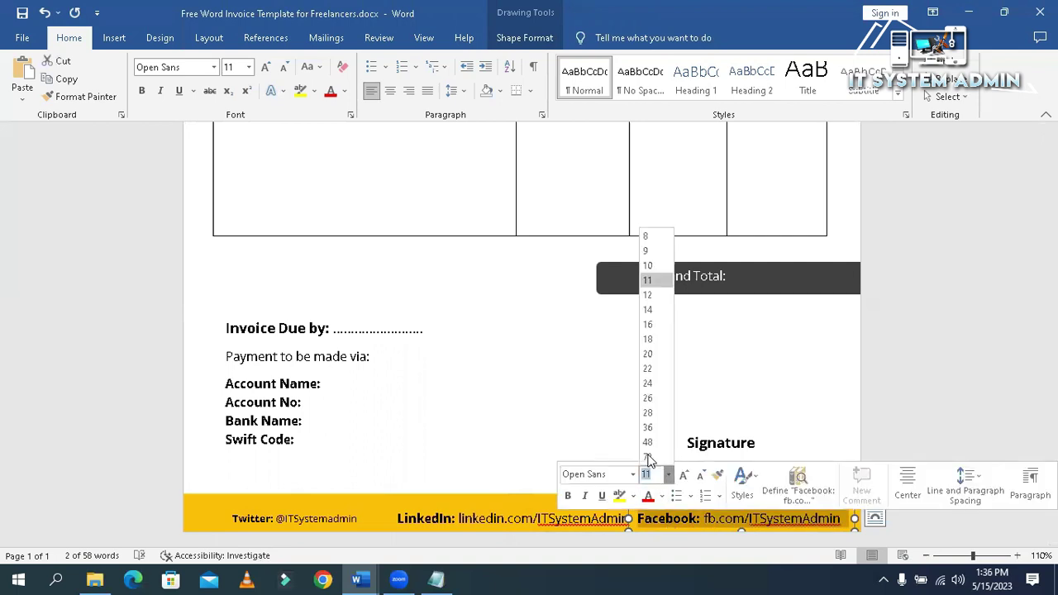
click(650, 272)
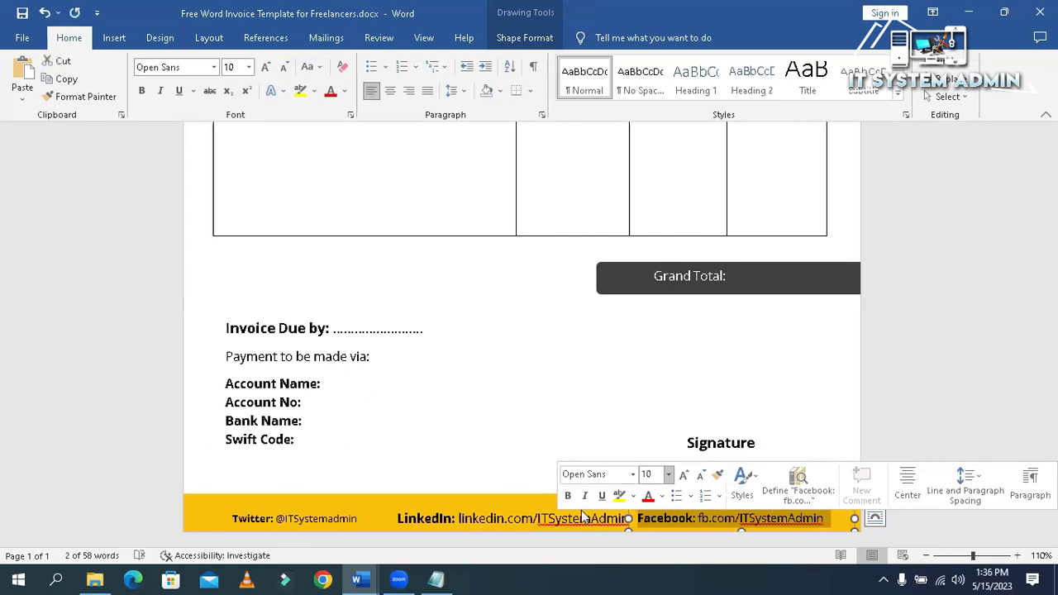
click(624, 521)
double_click(622, 519)
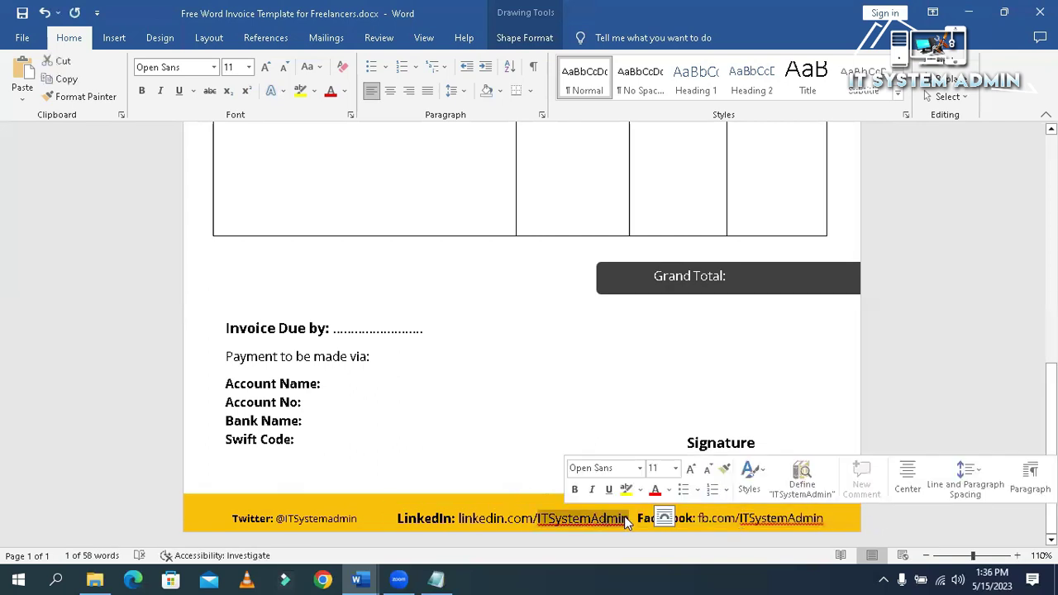
click(627, 521)
drag(627, 520, 398, 519)
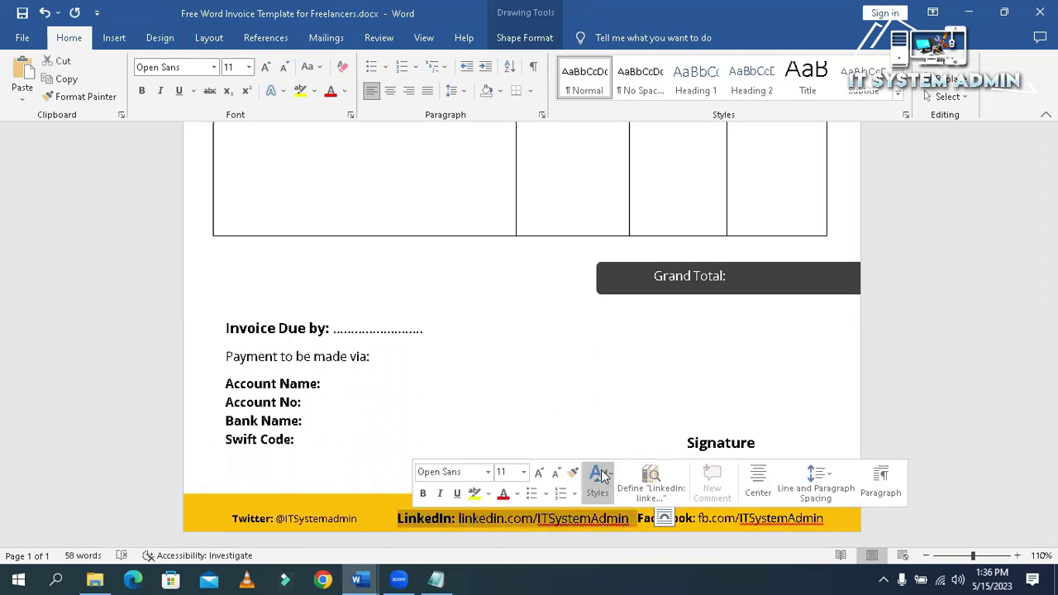
click(523, 472)
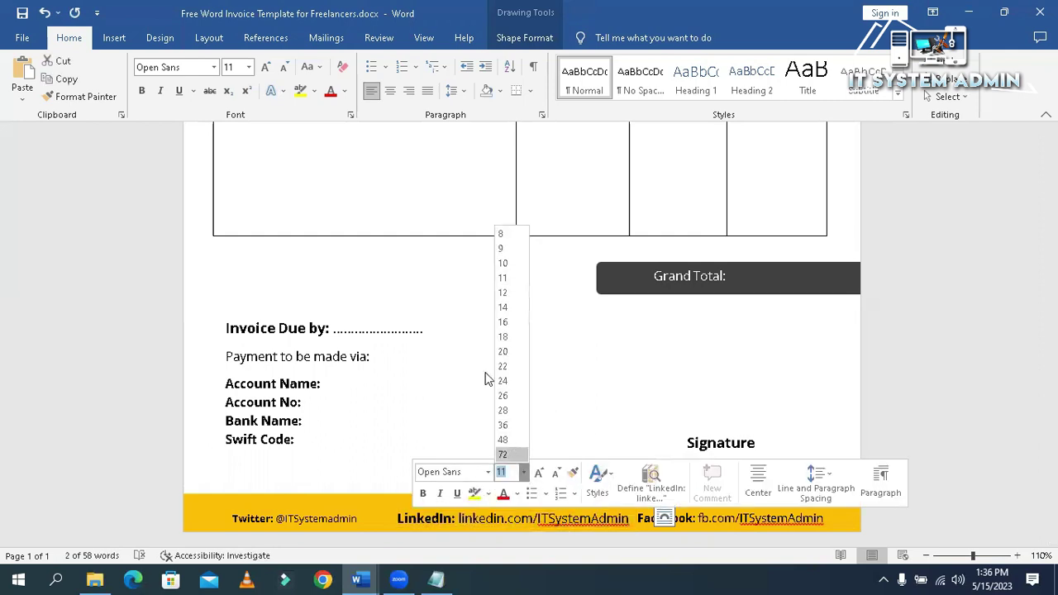
click(502, 263)
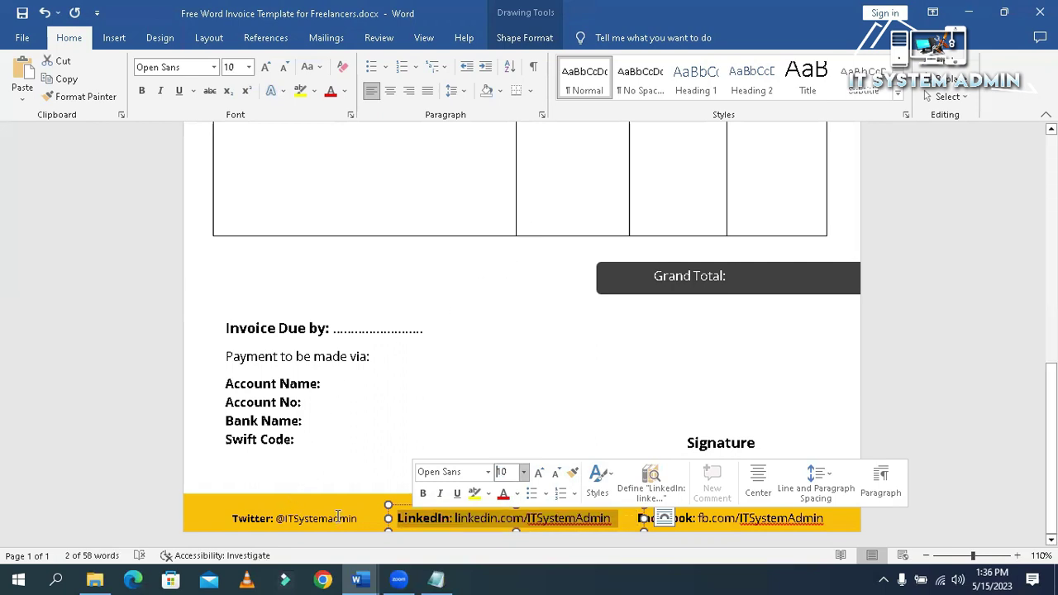
- Set the Twitter link text to size 10 and shift its box slightly left
drag(358, 518, 232, 518)
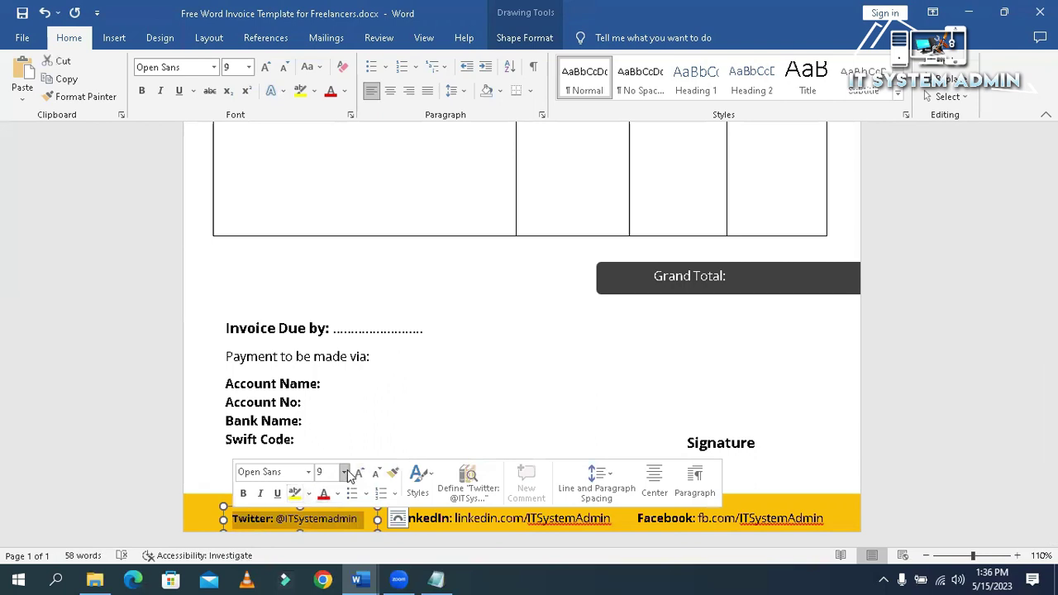
click(345, 472)
click(328, 261)
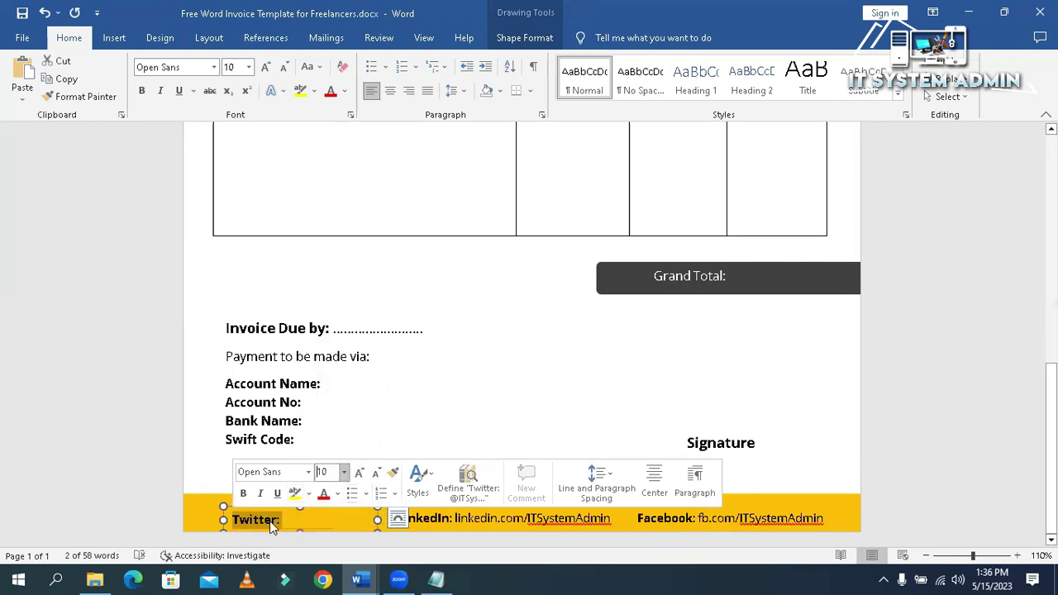
drag(218, 519, 213, 519)
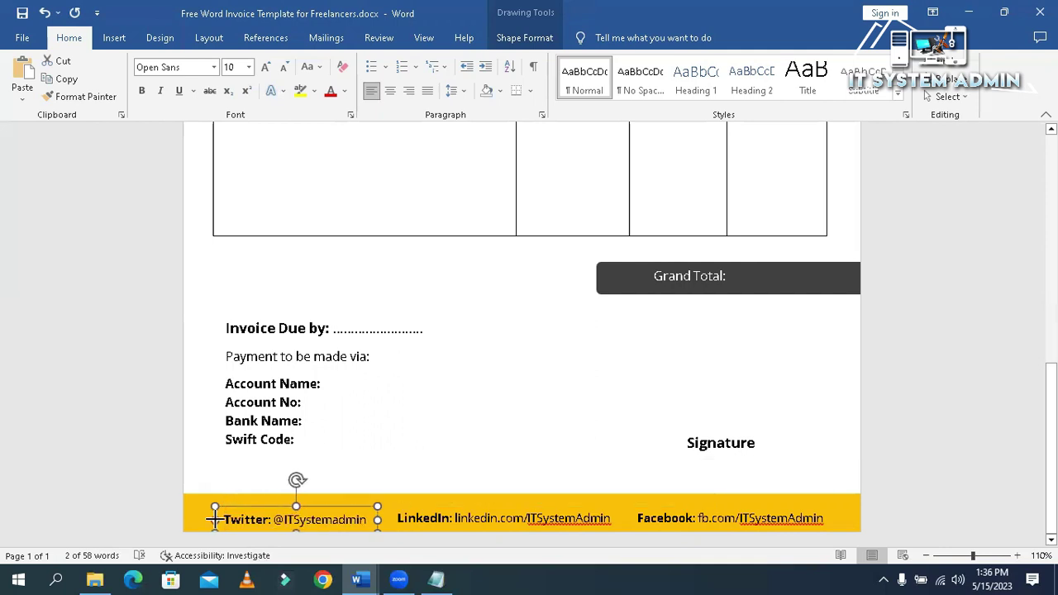
click(443, 419)
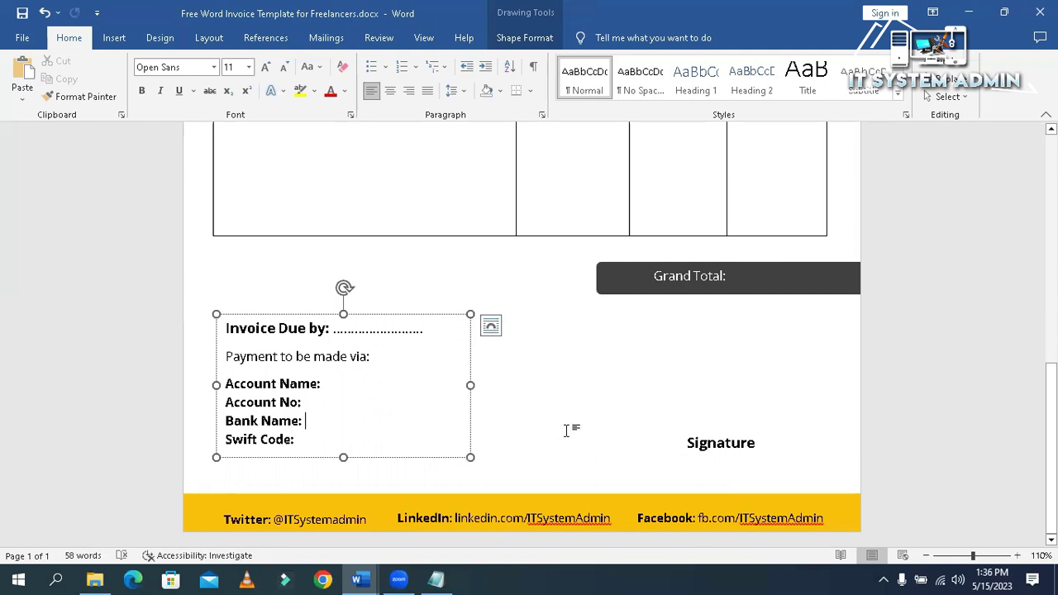
scroll(566, 429, up, 2)
scroll(566, 430, up, 3)
scroll(566, 432, up, 3)
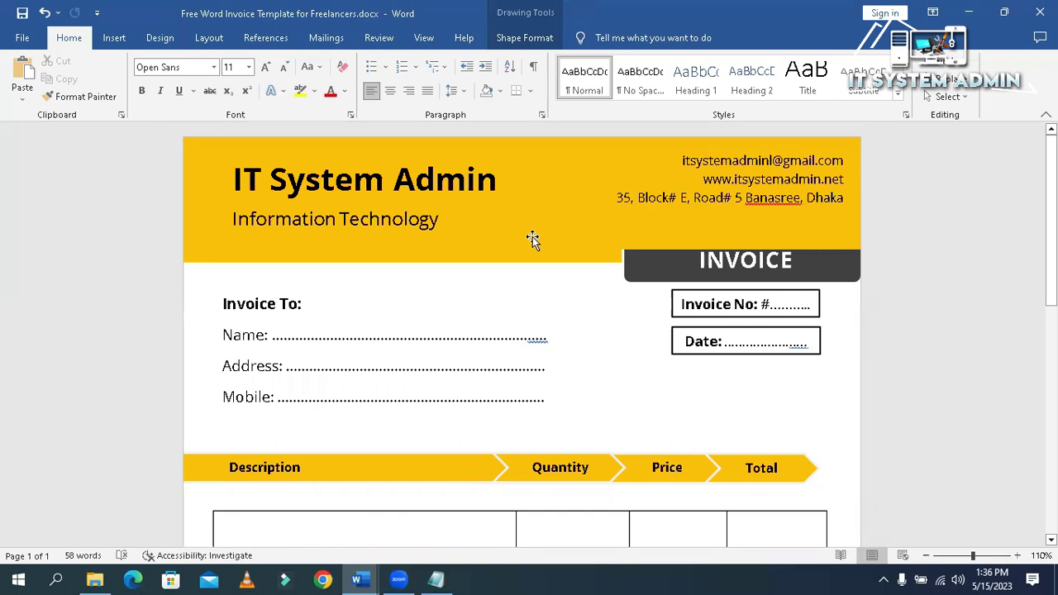
scroll(532, 239, down, 1)
scroll(532, 237, down, 4)
scroll(531, 237, down, 3)
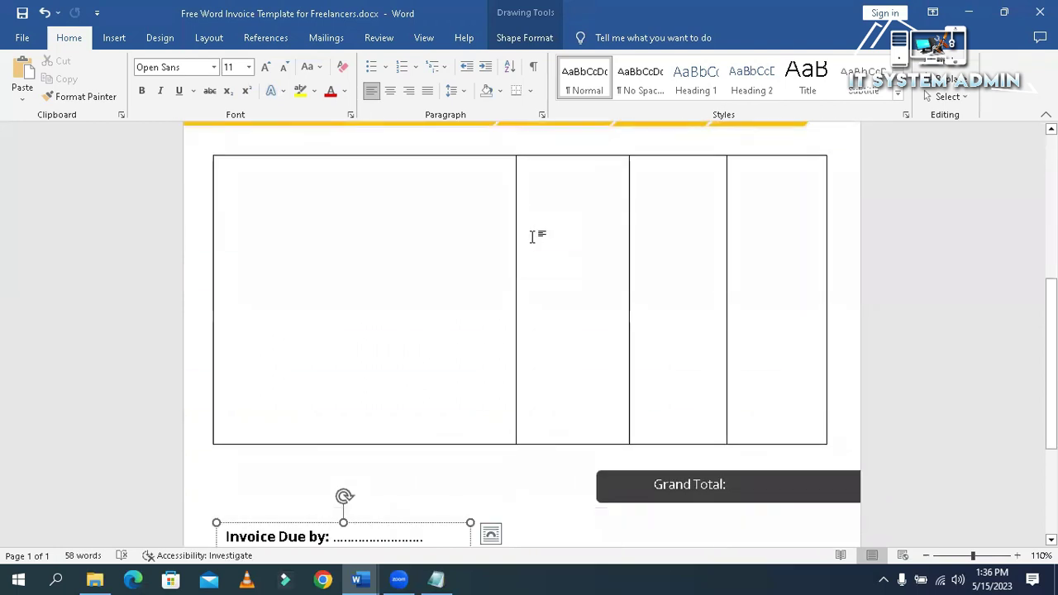
scroll(531, 240, down, 4)
scroll(531, 237, up, 4)
scroll(531, 237, up, 4)
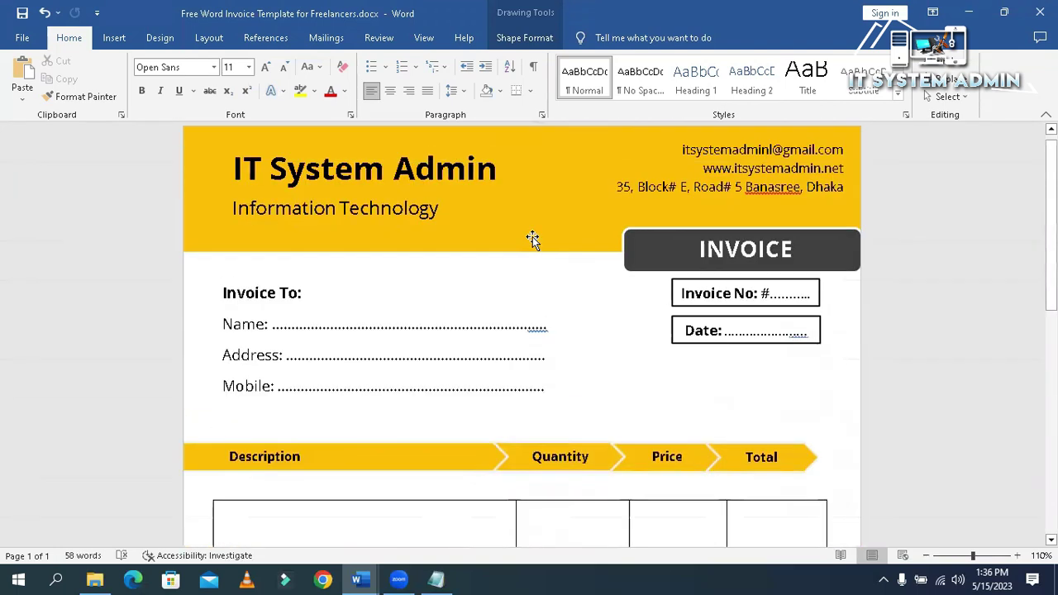
scroll(532, 237, down, 3)
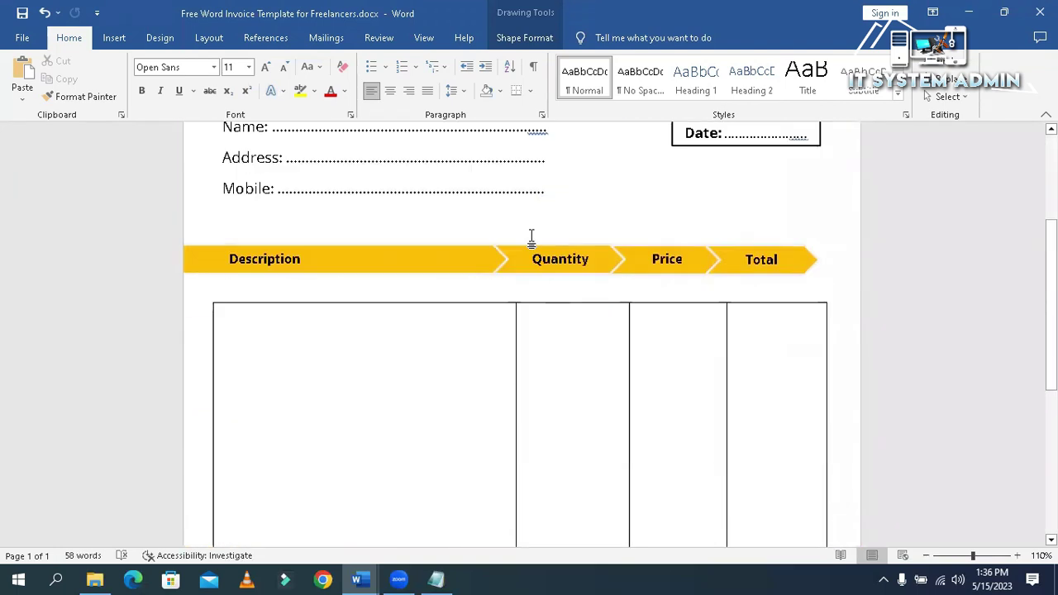
- Zoom out and choose Ignore All for the ITSystemAdmin spelling flag in the footer
click(928, 556)
click(927, 556)
click(927, 555)
click(928, 555)
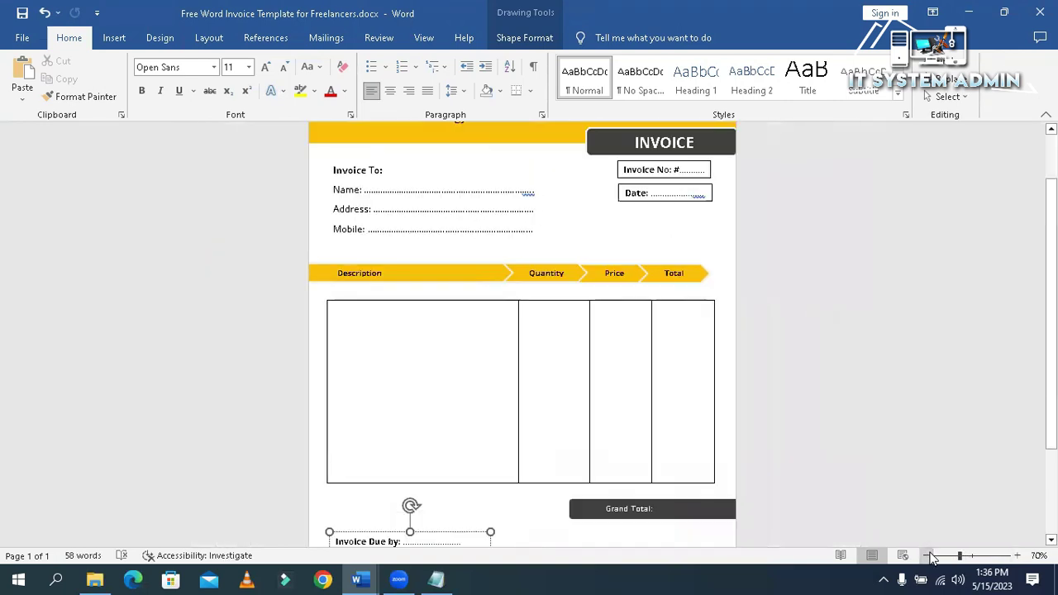
click(927, 556)
click(927, 555)
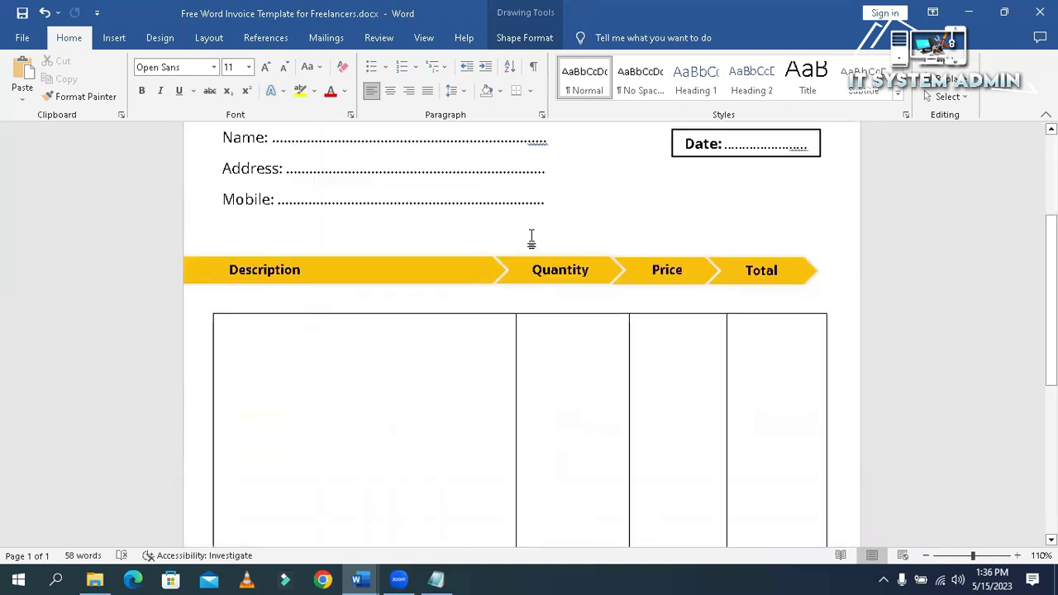
click(927, 555)
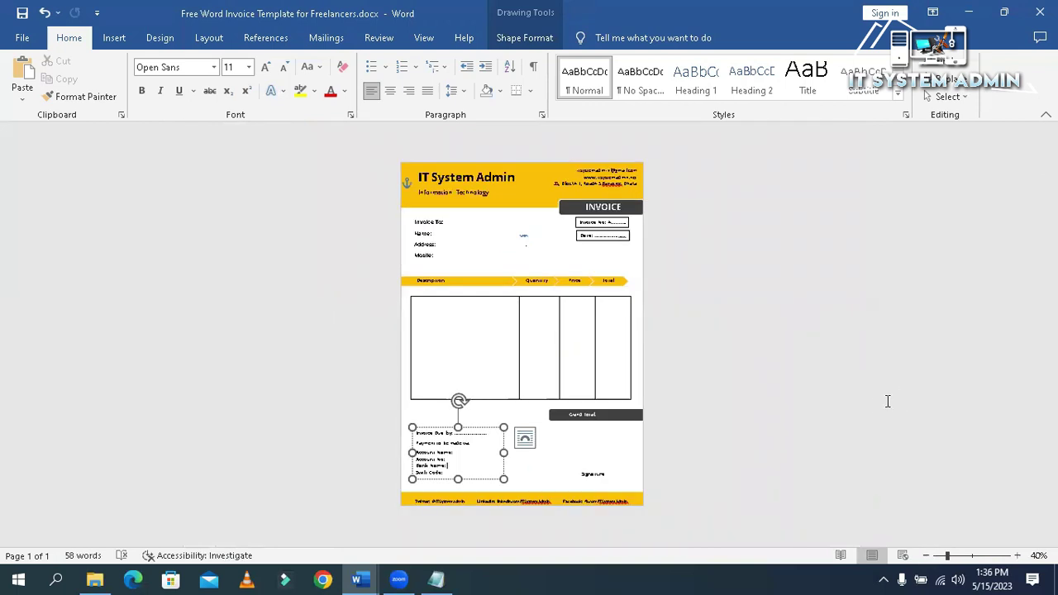
click(660, 407)
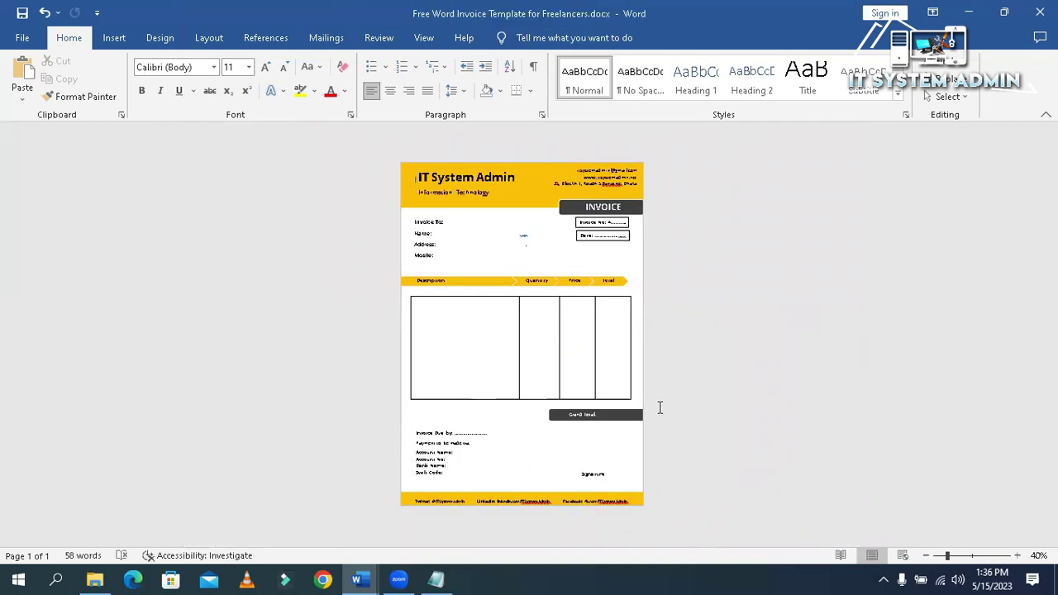
right_click(611, 501)
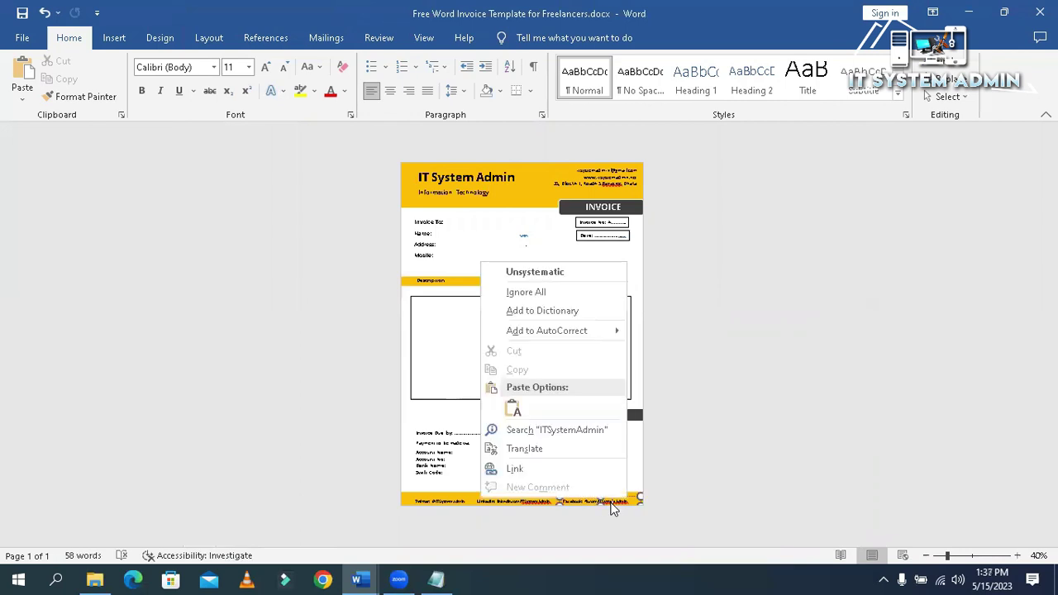
click(513, 293)
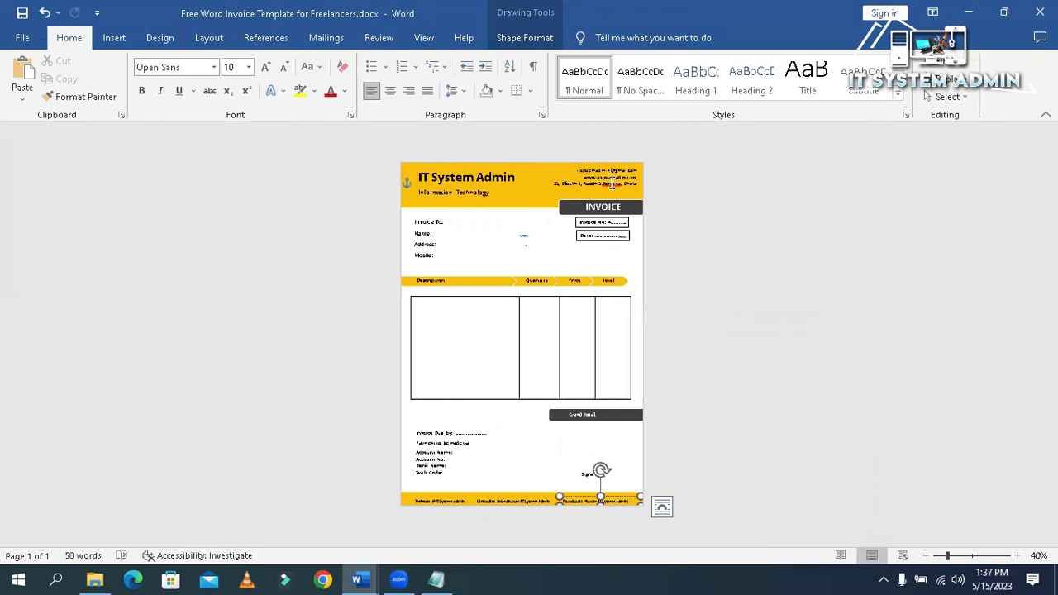
- Choose Ignore All for the Banasree spelling flag in the header address
right_click(610, 185)
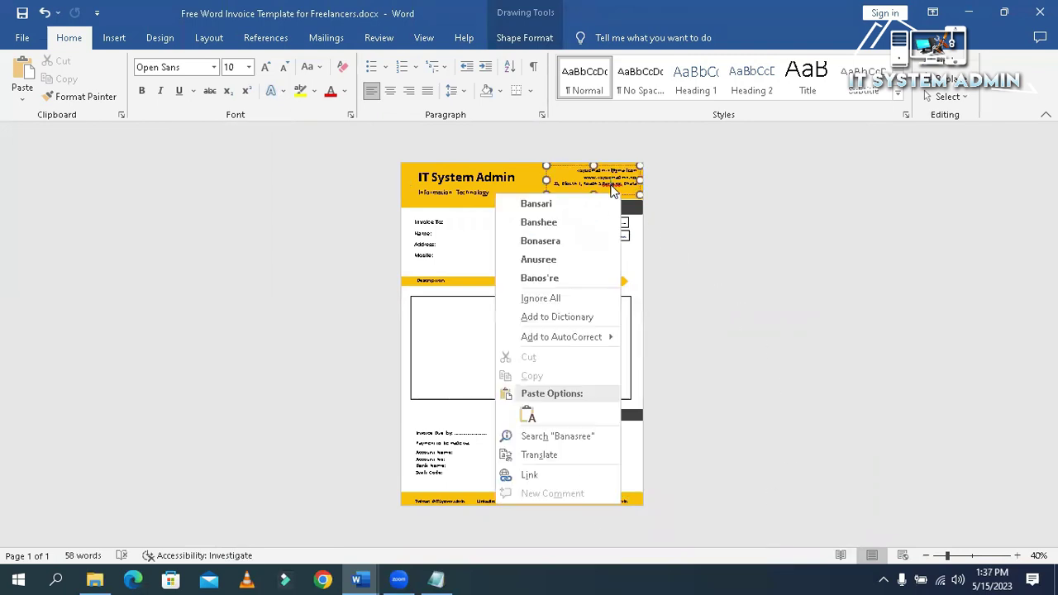
click(564, 302)
key(Escape)
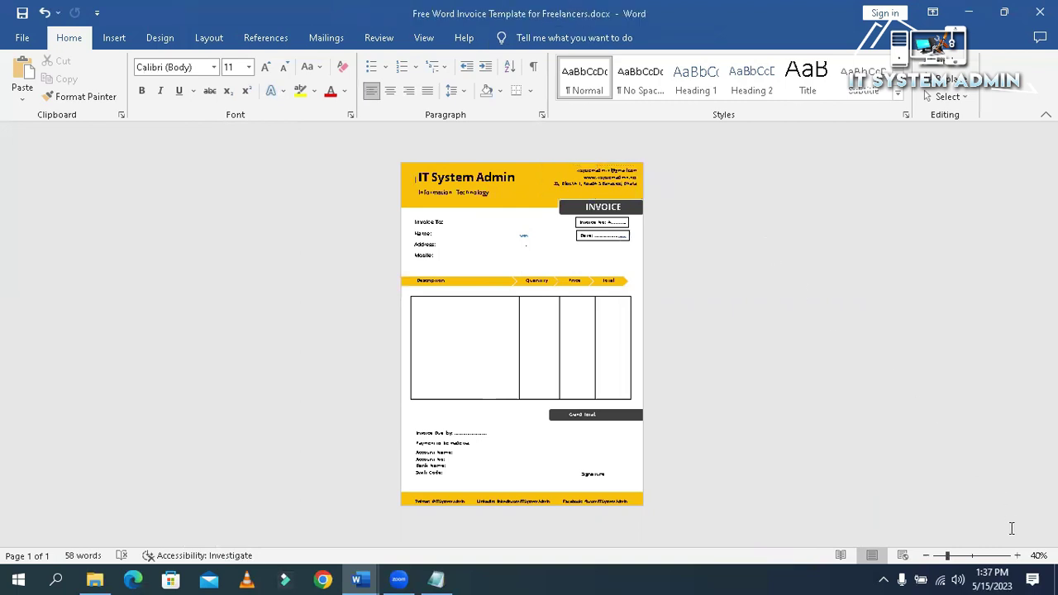
click(1017, 556)
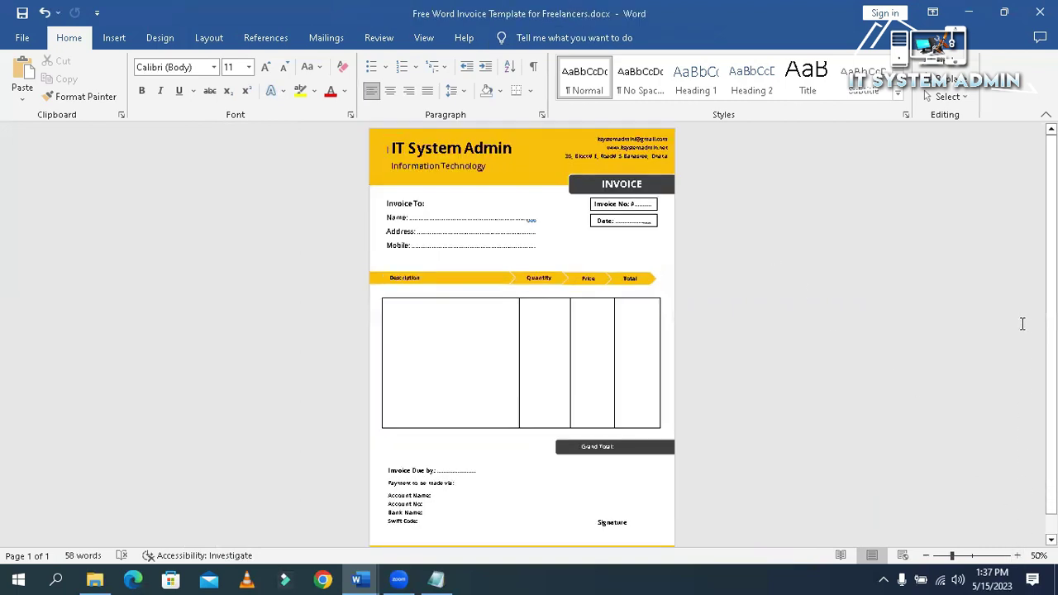
click(926, 556)
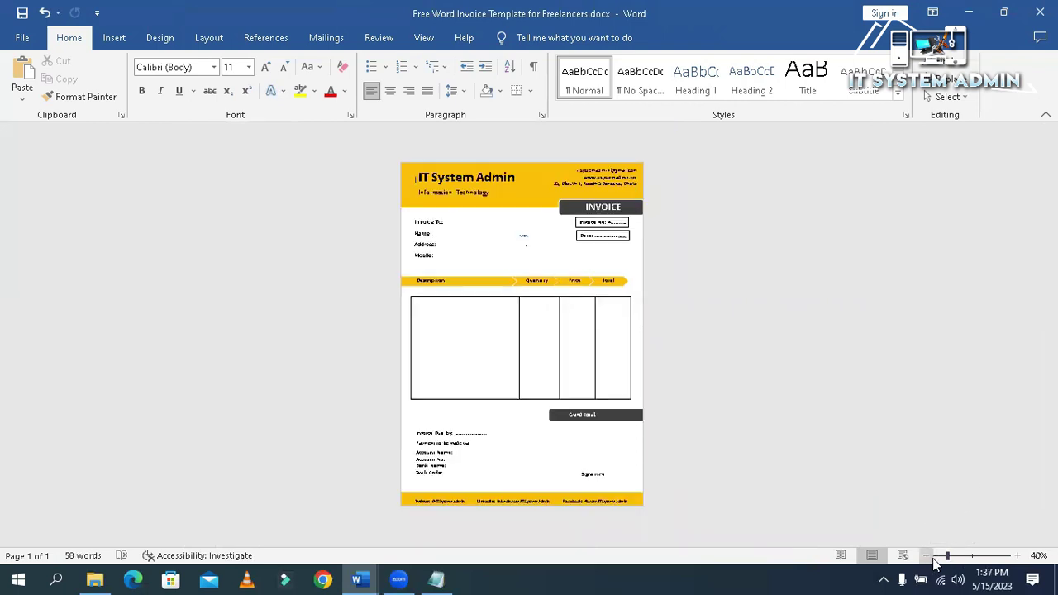